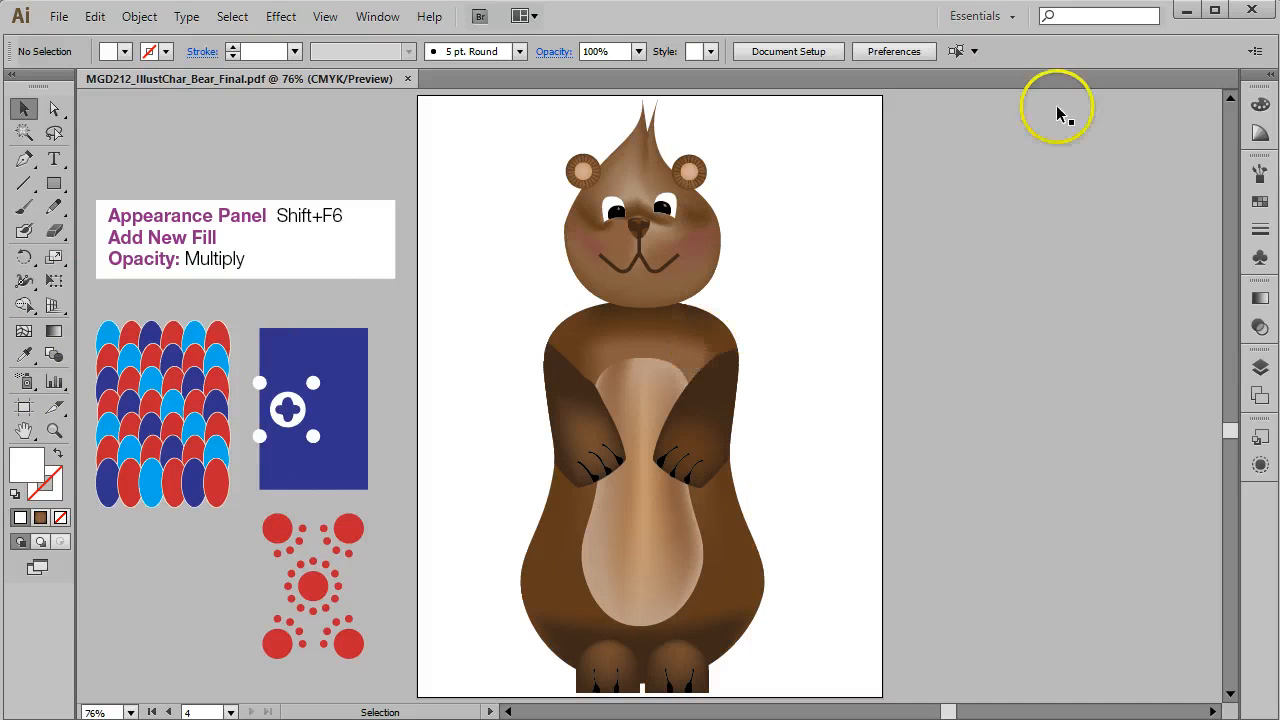
click(1259, 200)
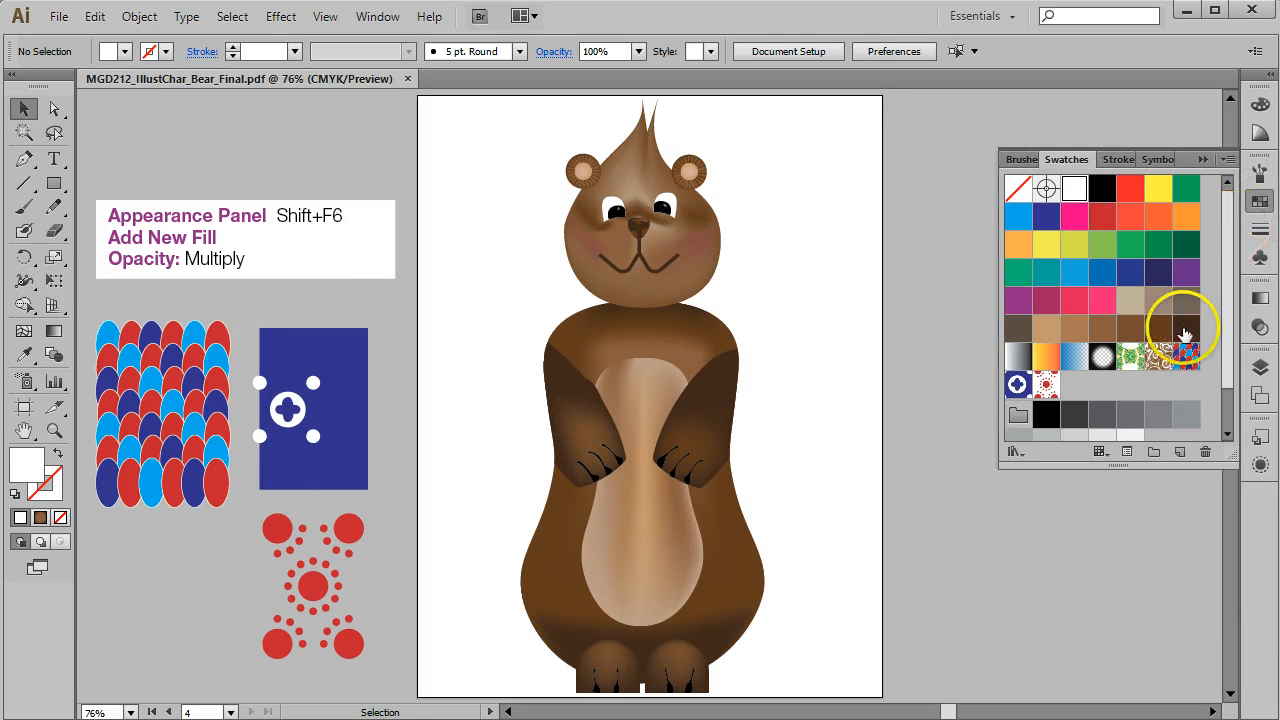
click(1259, 200)
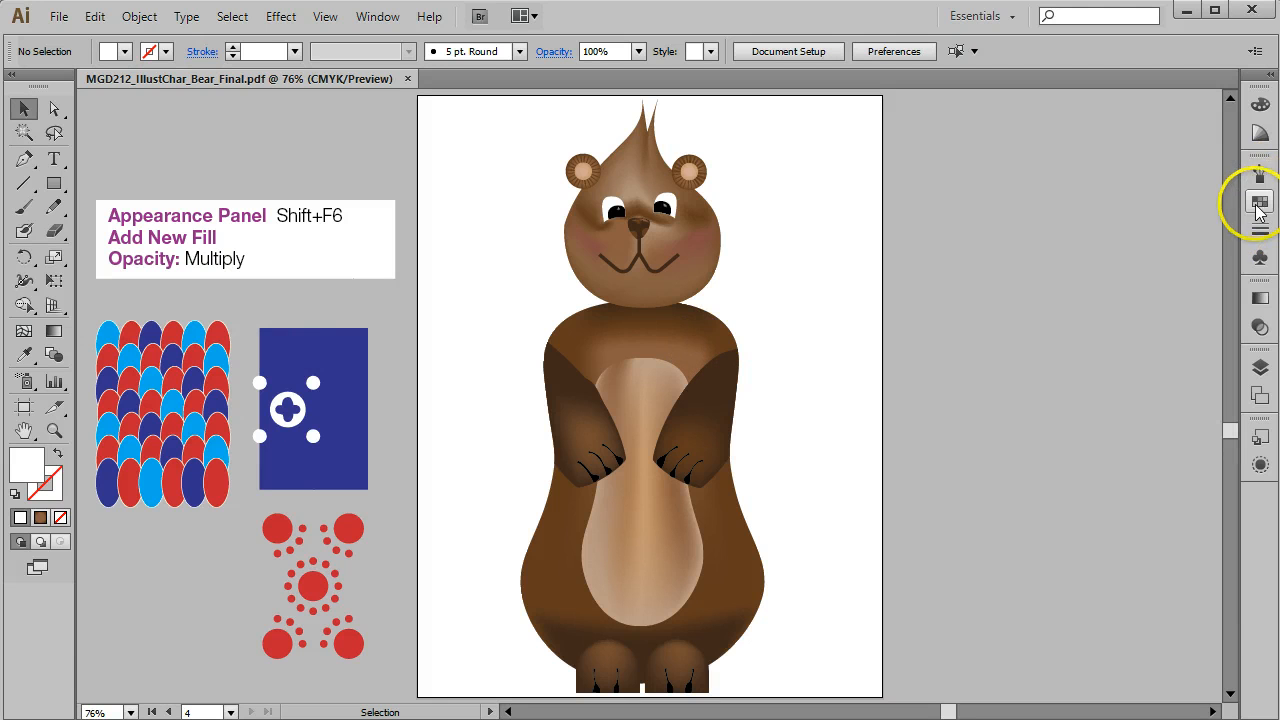
drag(94, 304, 368, 623)
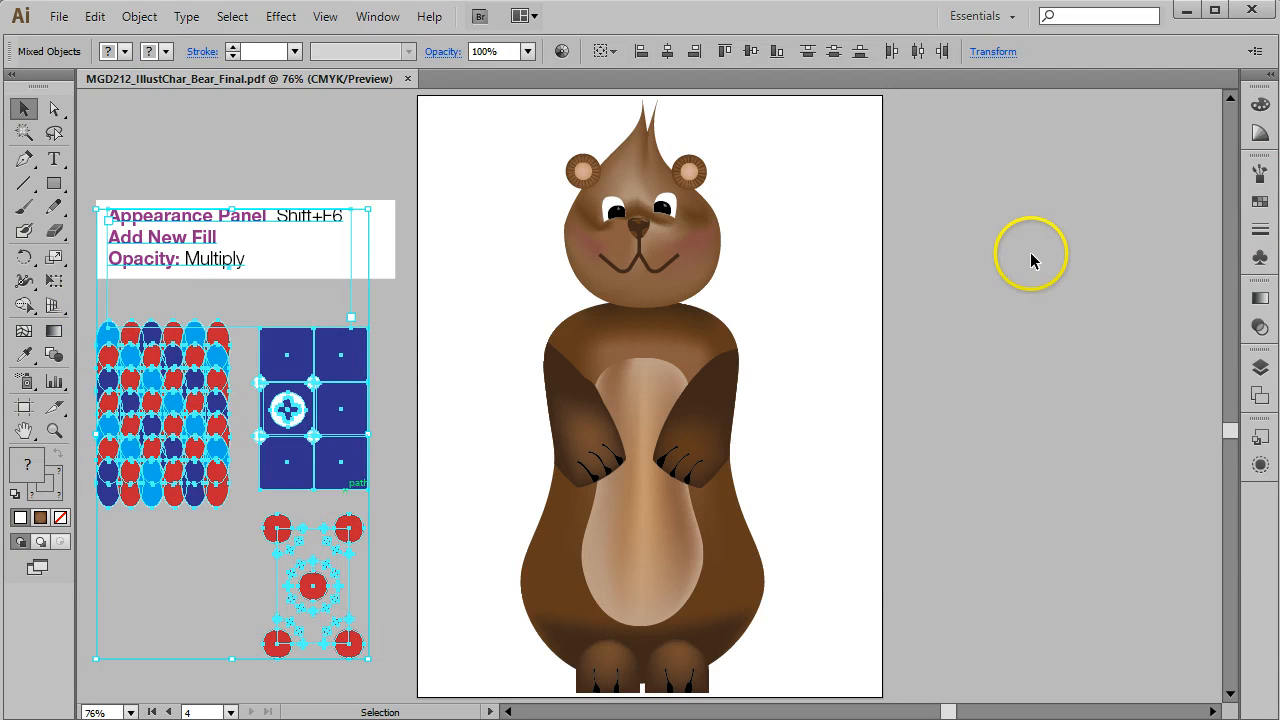
click(955, 274)
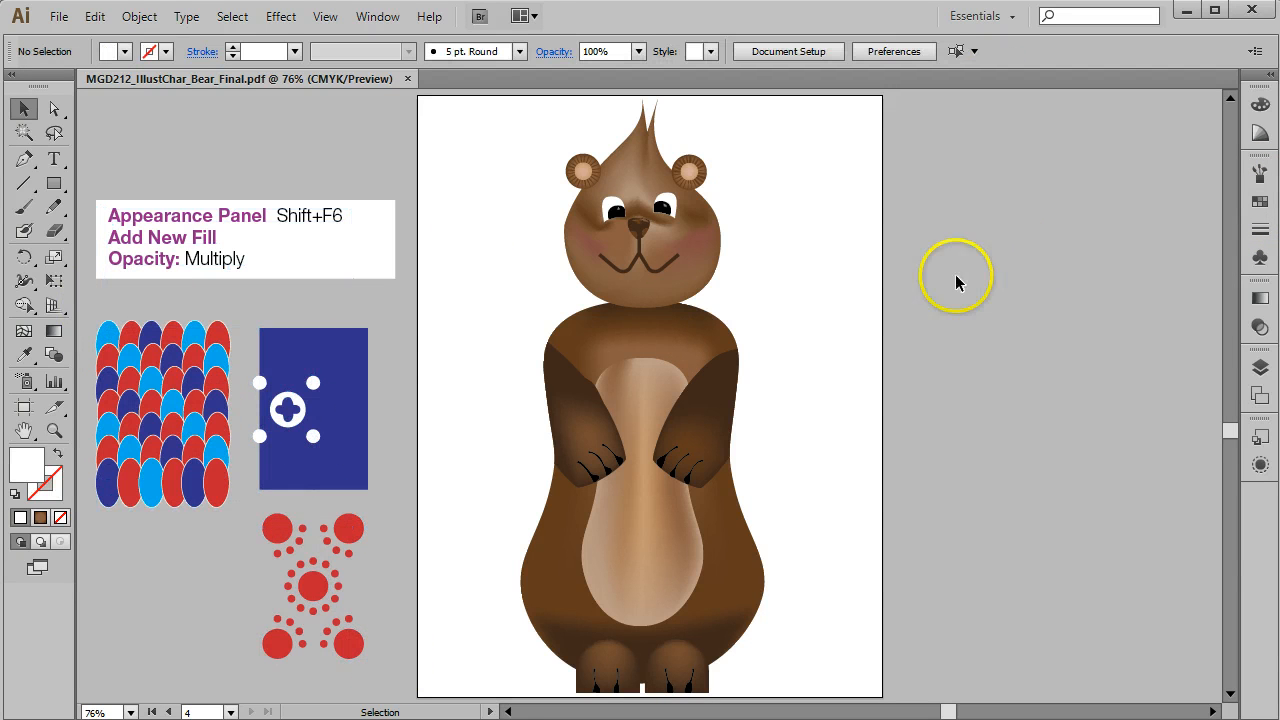
click(54, 430)
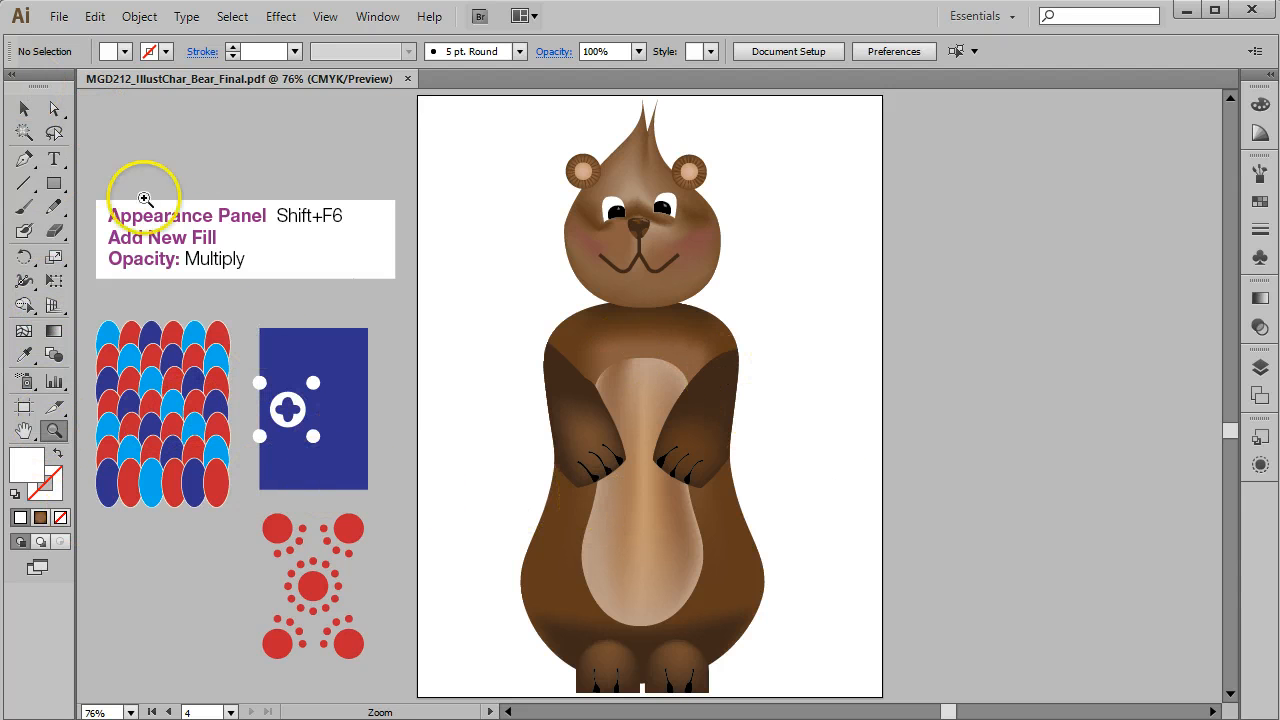
Select the bear's belly mesh and show its appearance attributes.
click(24, 108)
click(655, 552)
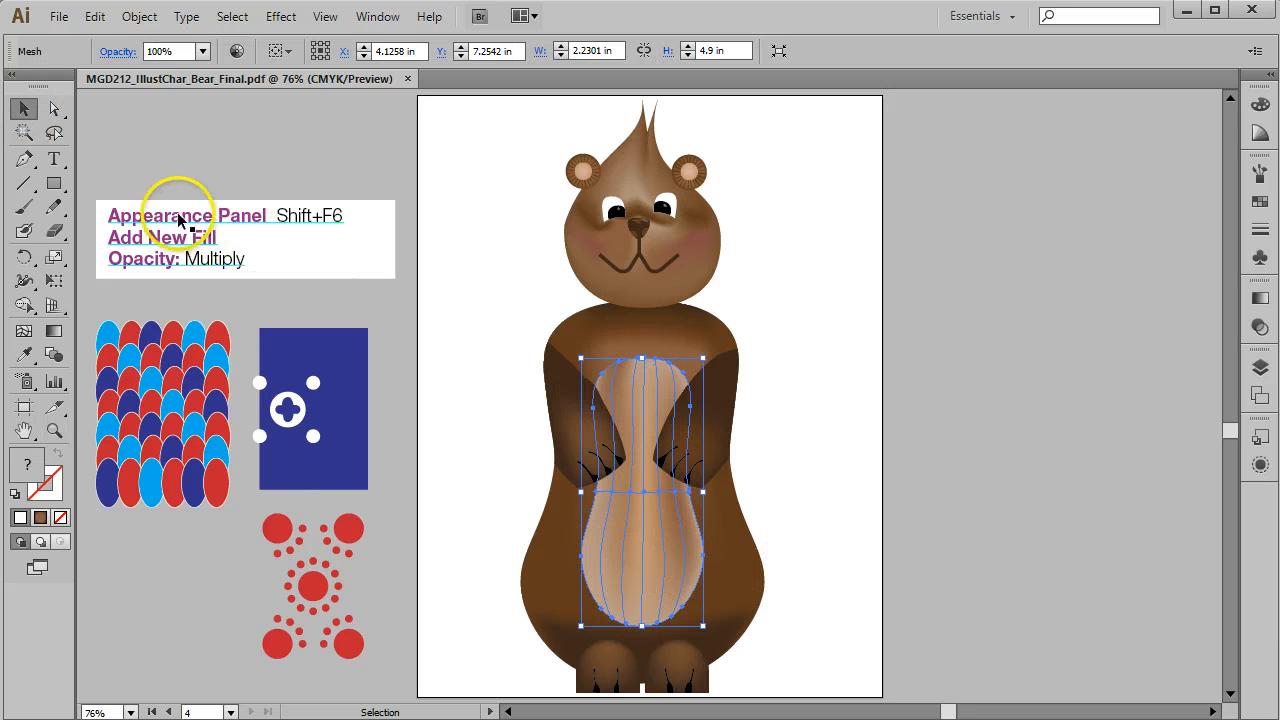
click(378, 17)
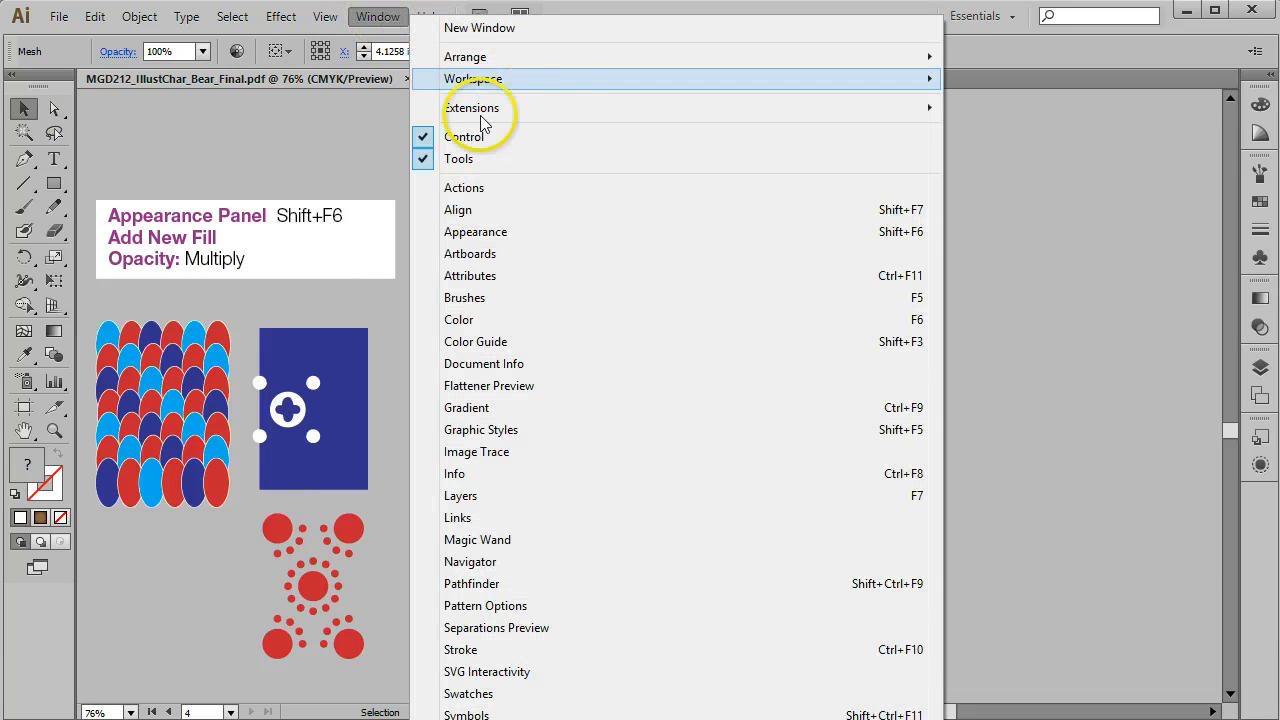
click(489, 235)
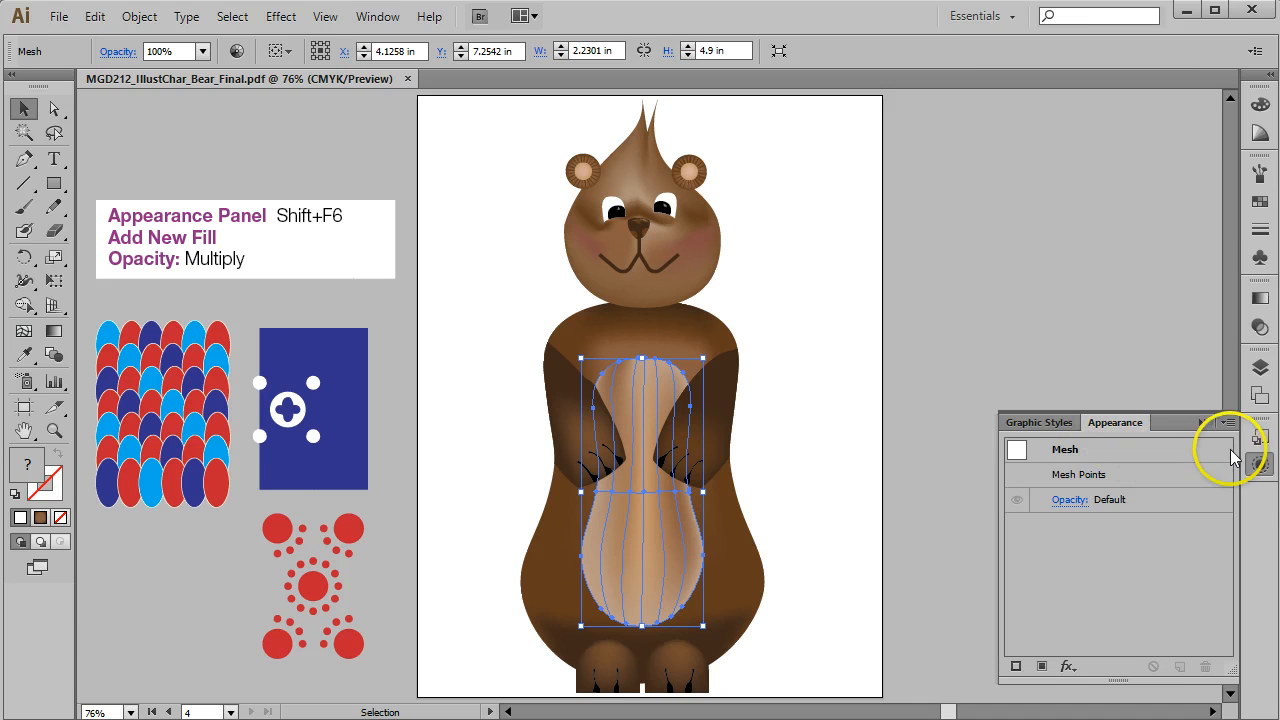
click(1259, 462)
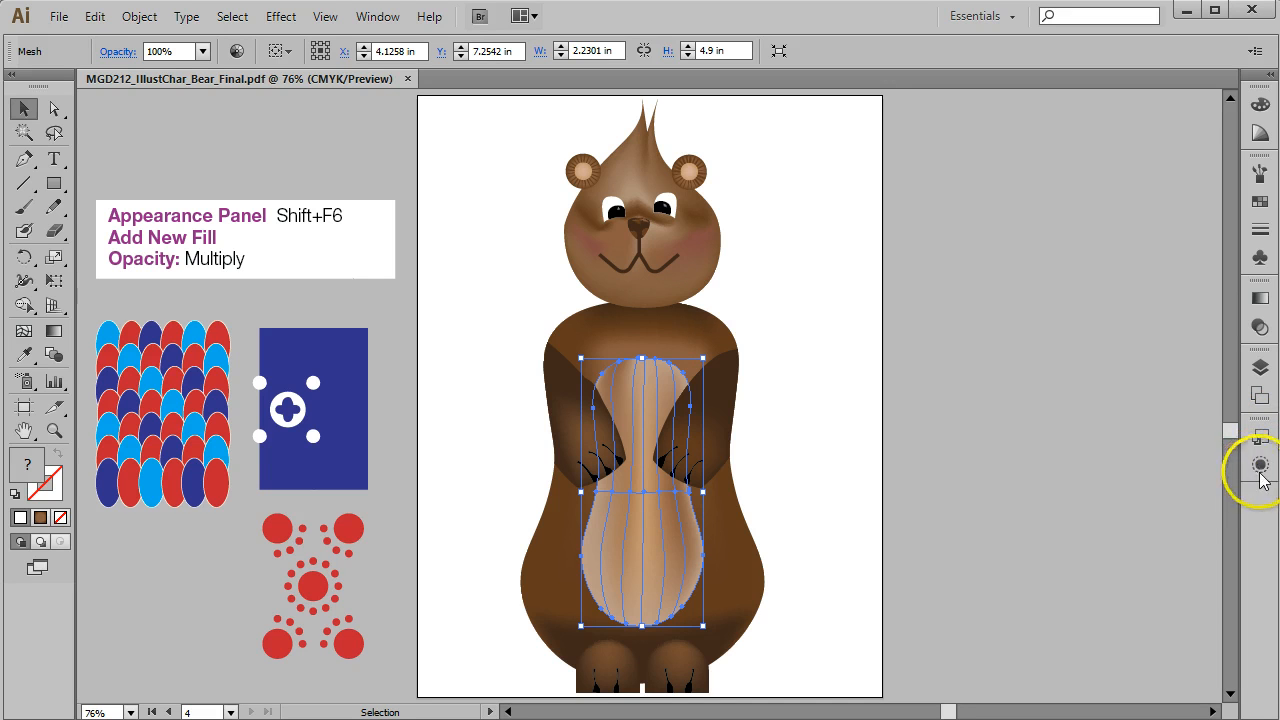
click(1260, 465)
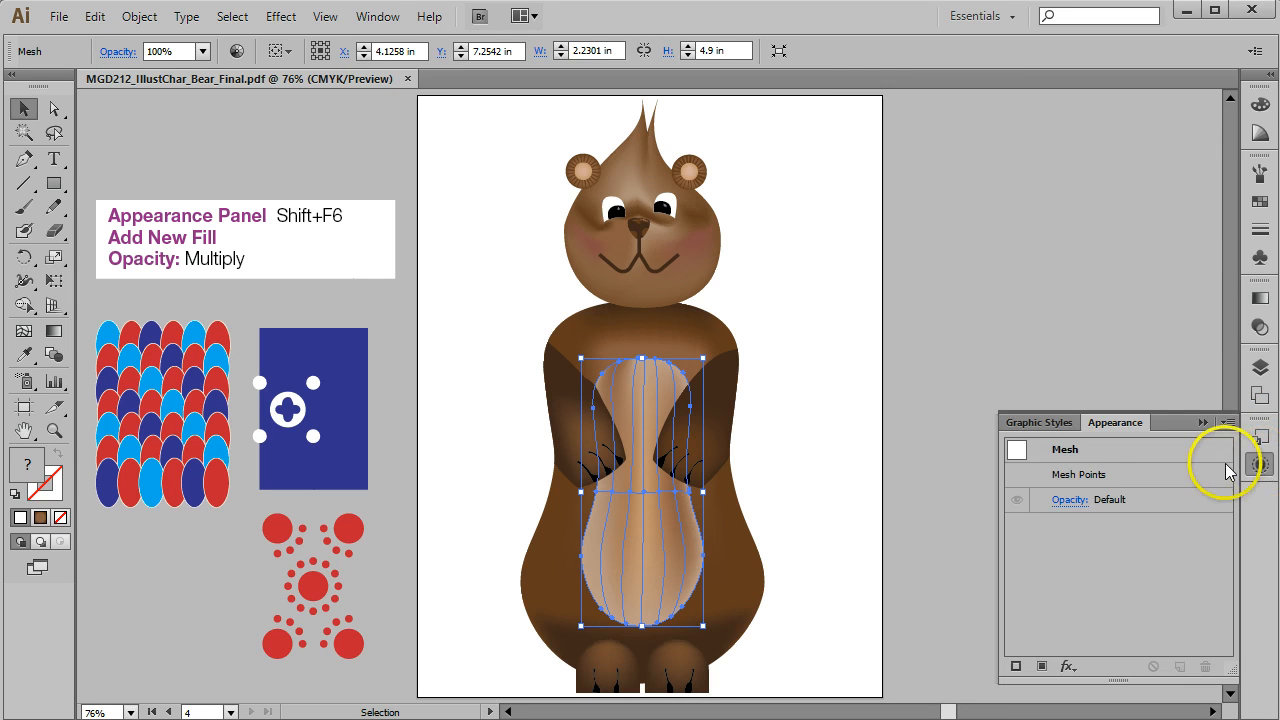
Detach the Appearance panel, make it taller and place it beside the bear, with the Graphic Styles panel collapsed.
drag(1110, 425, 843, 137)
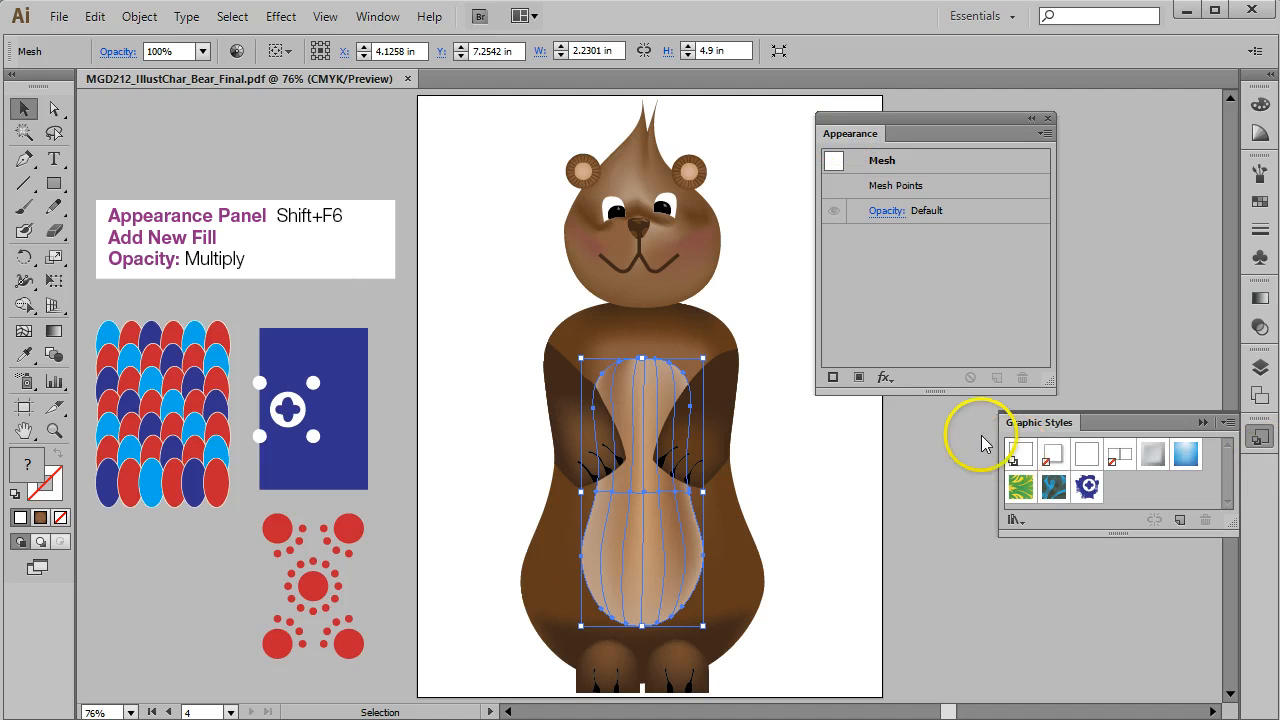
click(1261, 442)
drag(1051, 384, 1063, 490)
drag(962, 118, 976, 183)
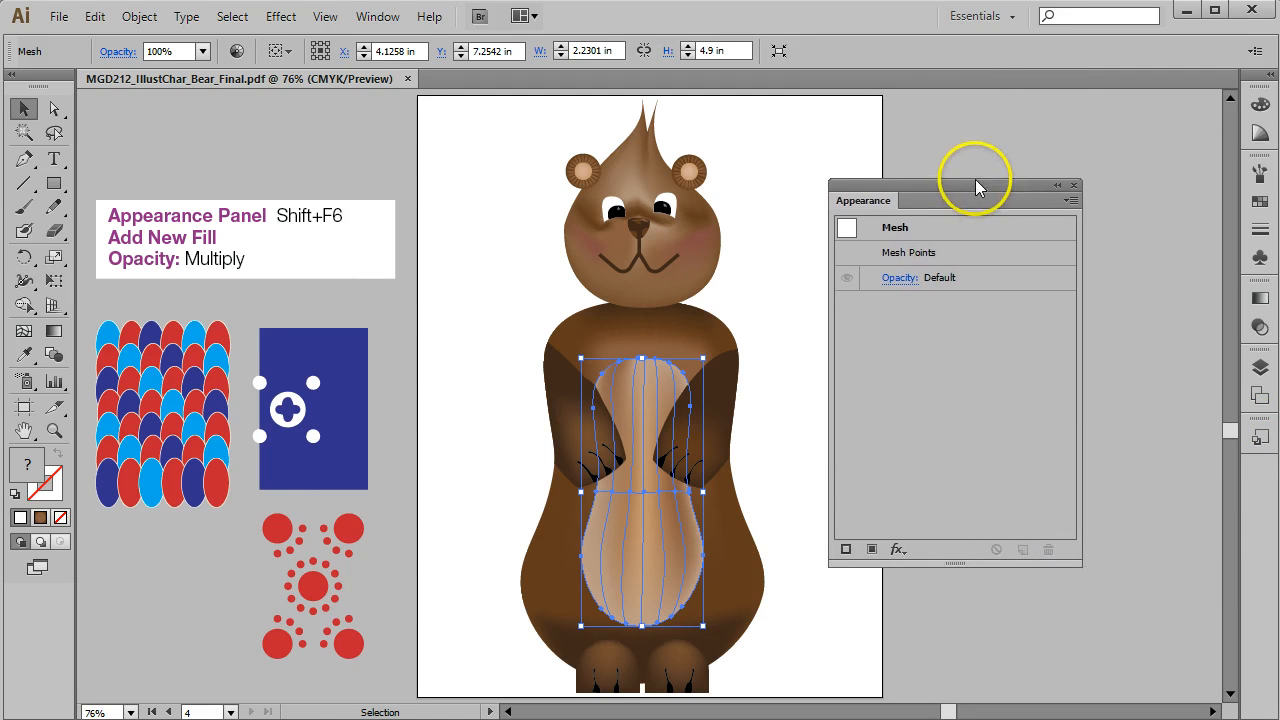
Examine the belly mesh's appearance entries, including its Mesh Points and its opacity and blending mode options.
click(899, 230)
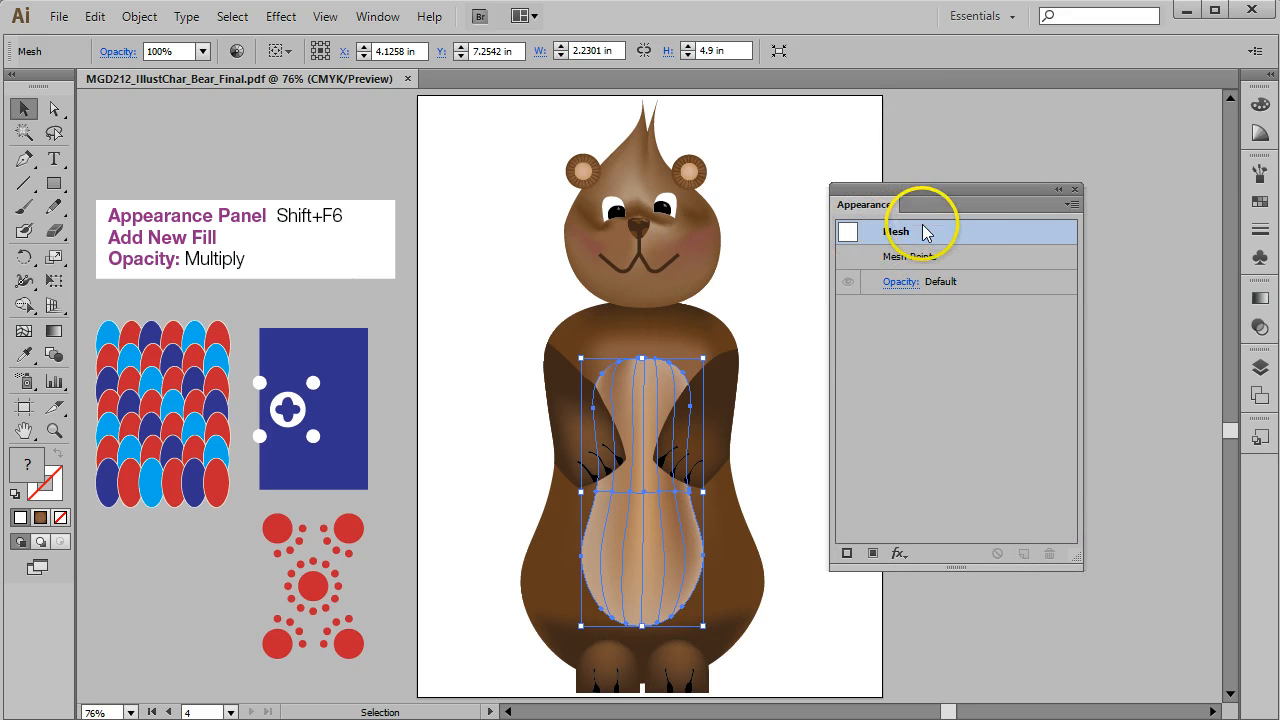
click(905, 256)
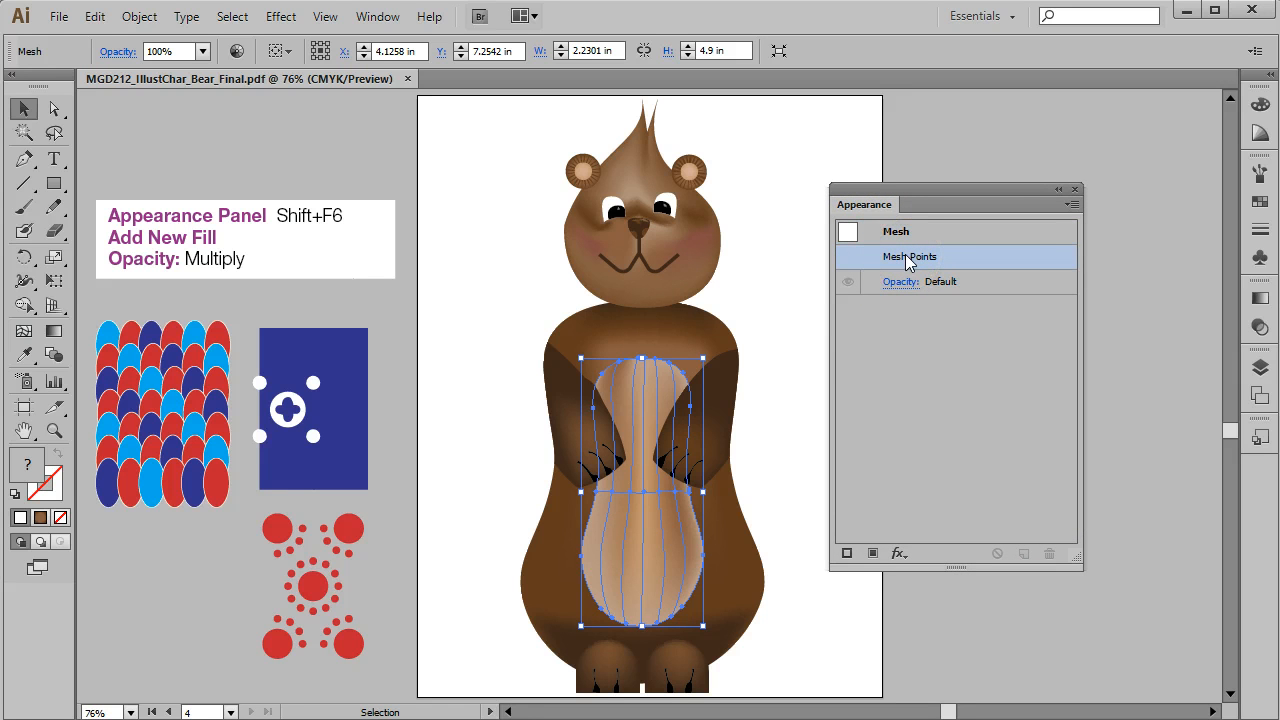
click(944, 229)
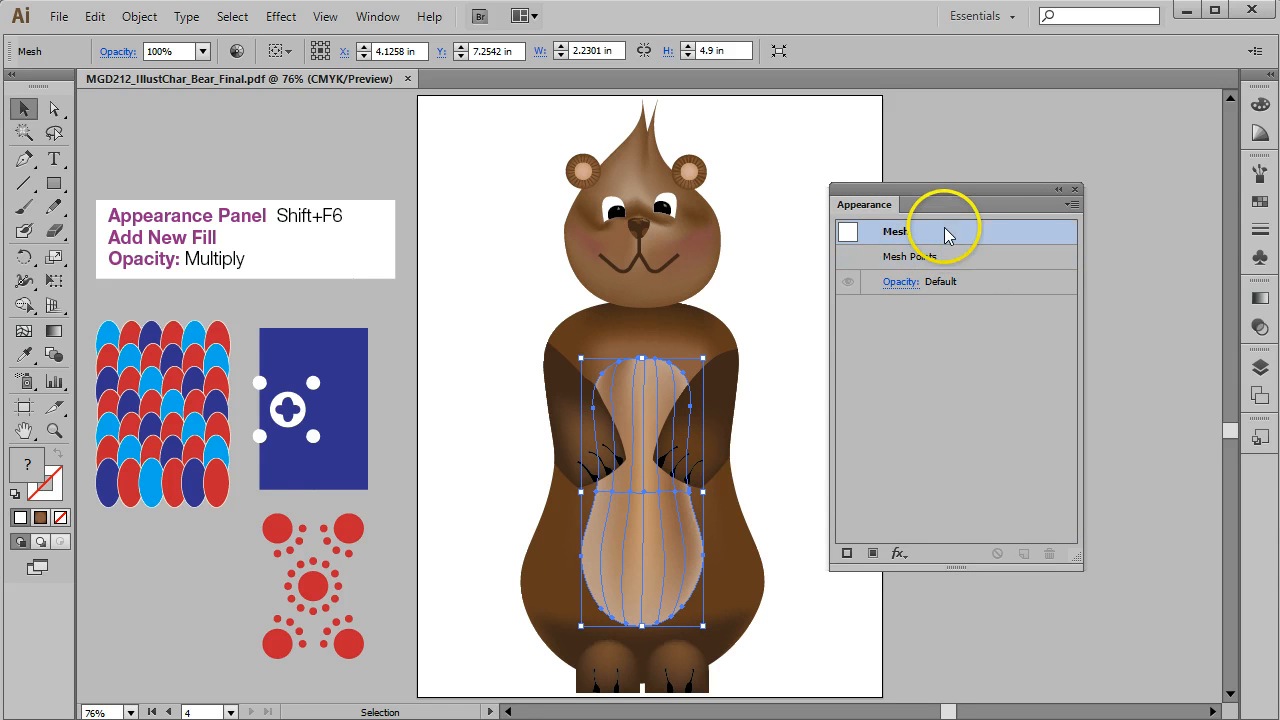
click(905, 283)
click(907, 283)
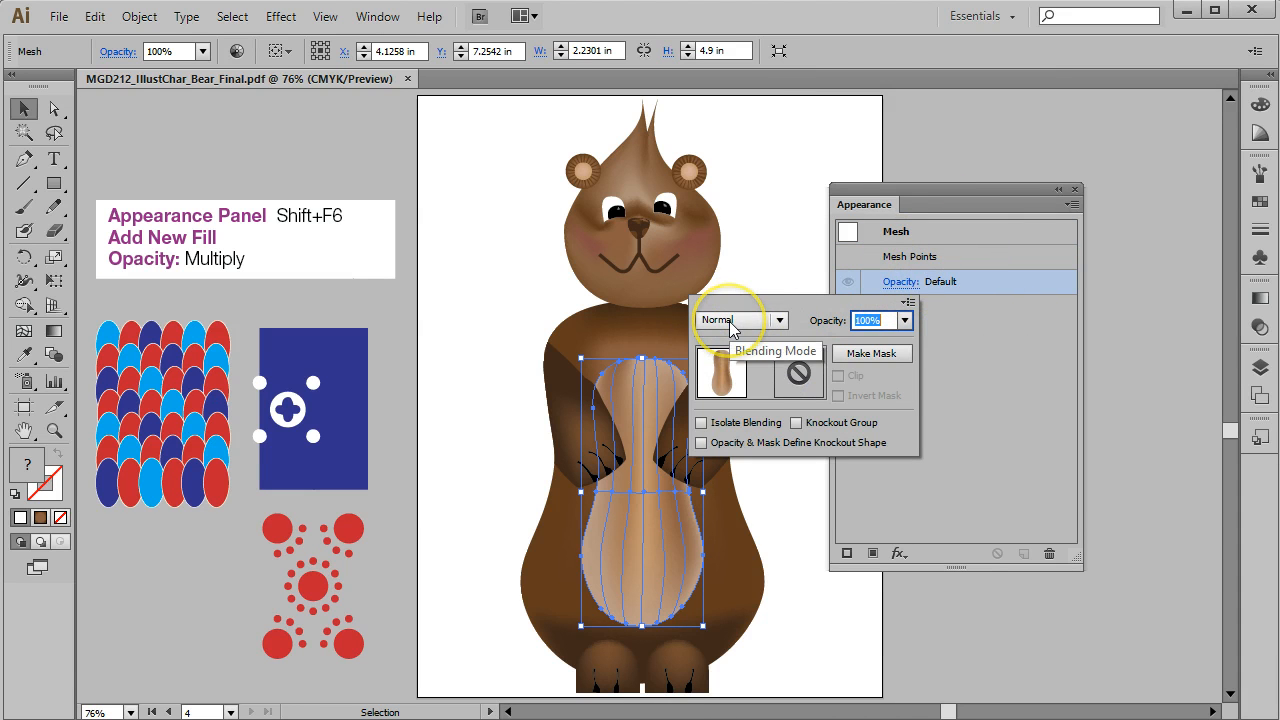
click(1004, 286)
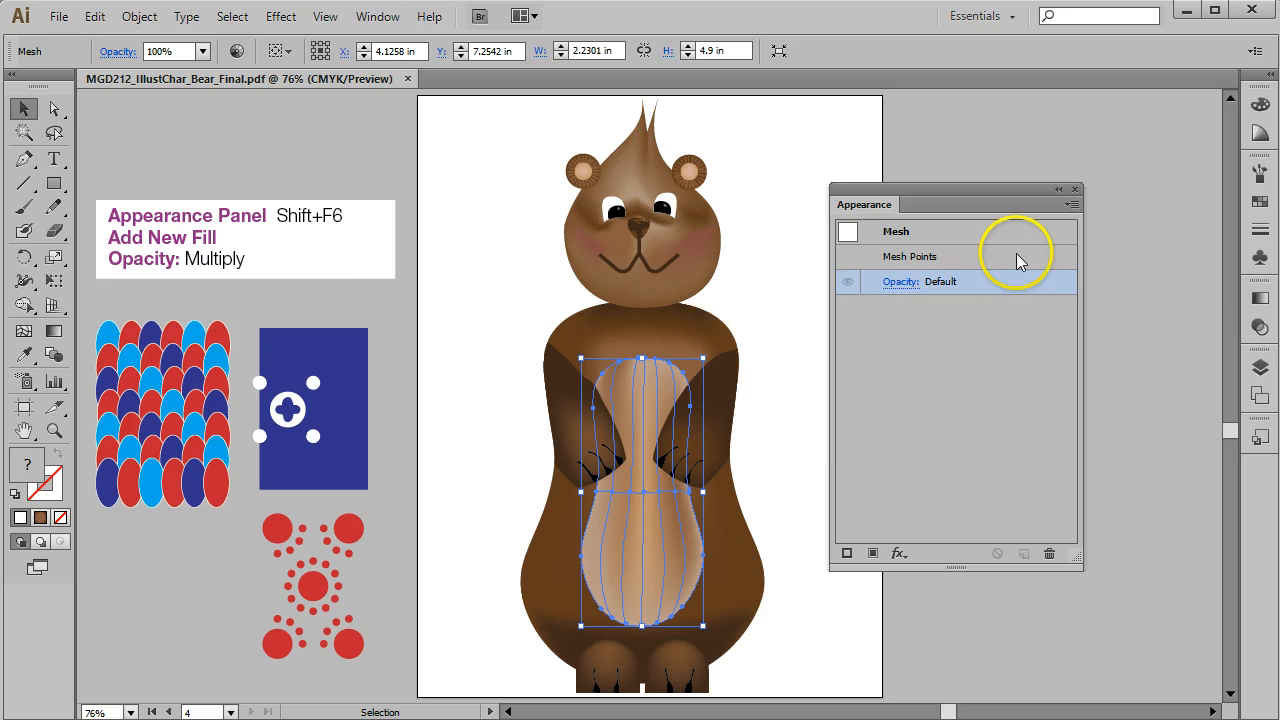
click(1016, 252)
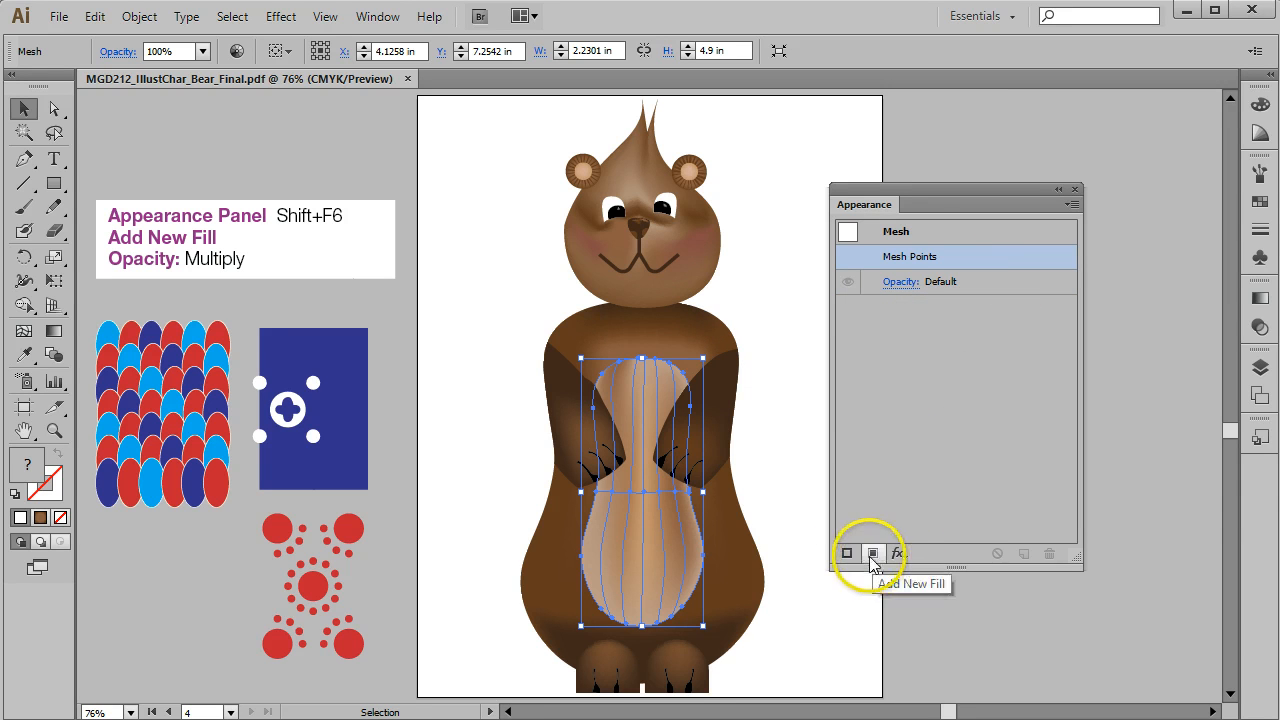
drag(959, 567, 965, 541)
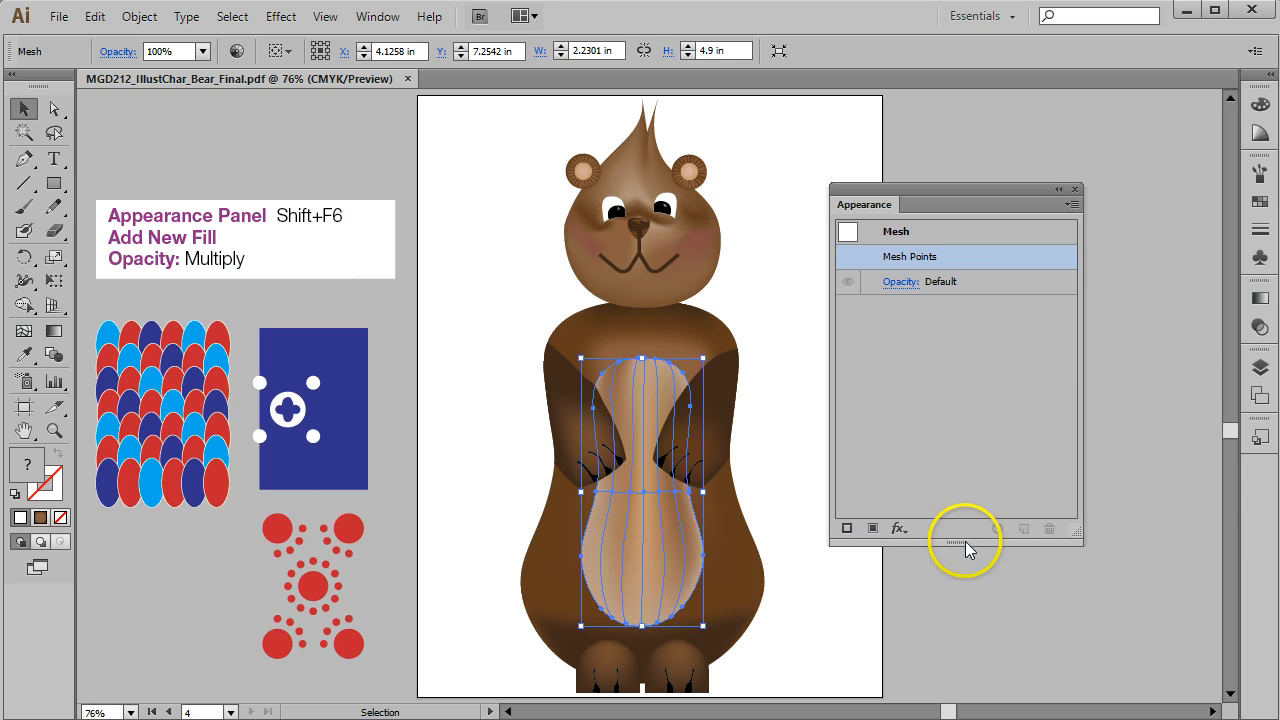
Apply a Scribble effect with the Default settings to the belly mesh.
click(898, 529)
mouse_move(988, 217)
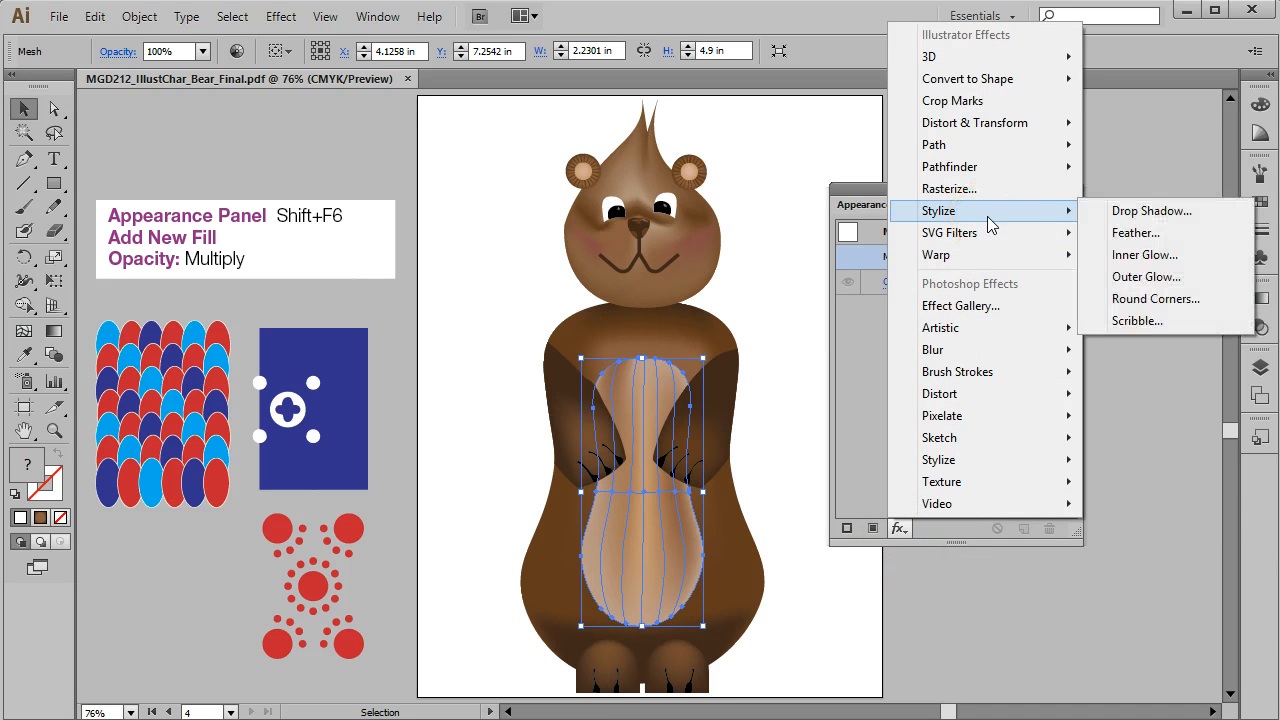
click(1137, 320)
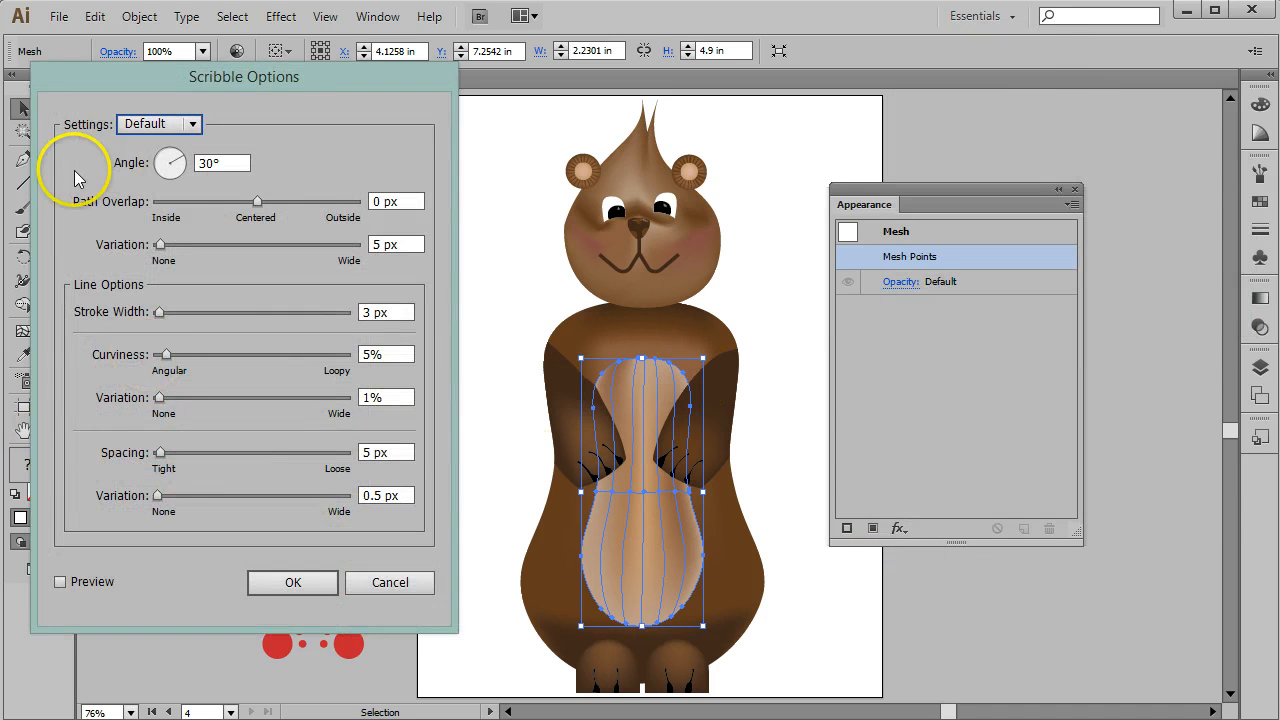
click(302, 588)
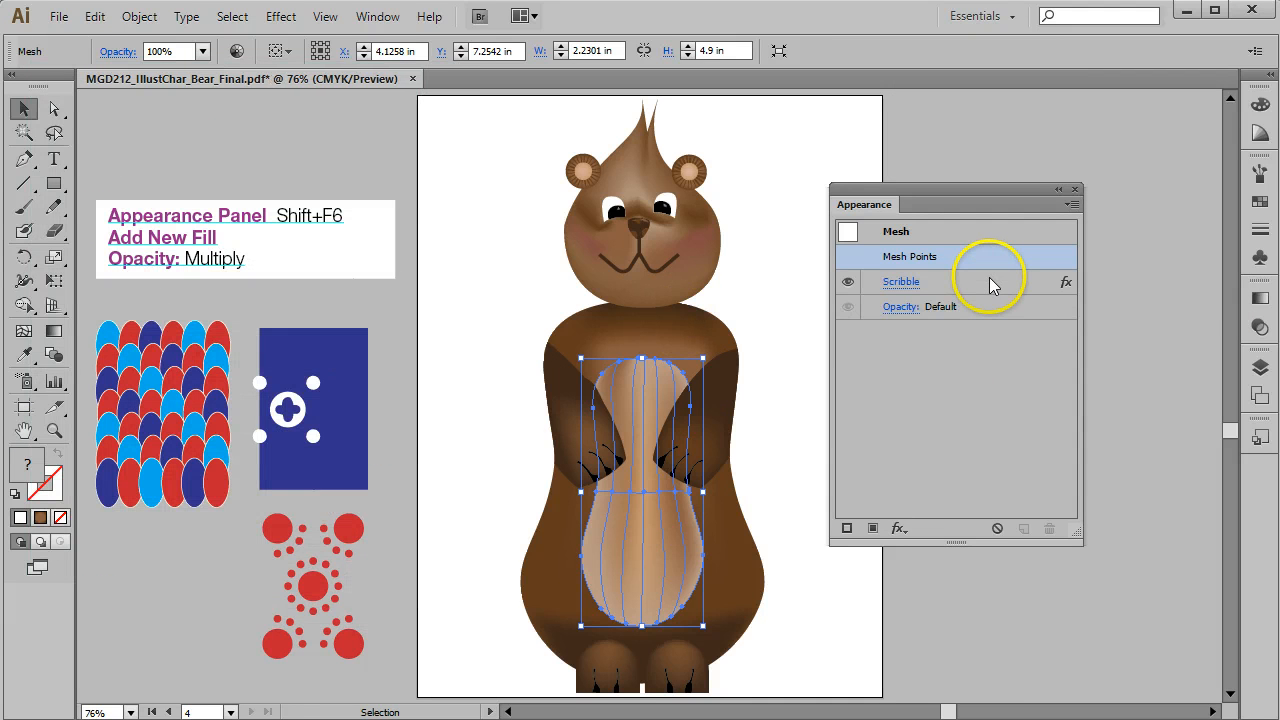
Move the Scribble effect above Mesh Points in the appearance order, and delete it.
mouse_move(963, 285)
mouse_down()
mouse_move(929, 280)
mouse_move(920, 235)
mouse_move(887, 280)
mouse_up()
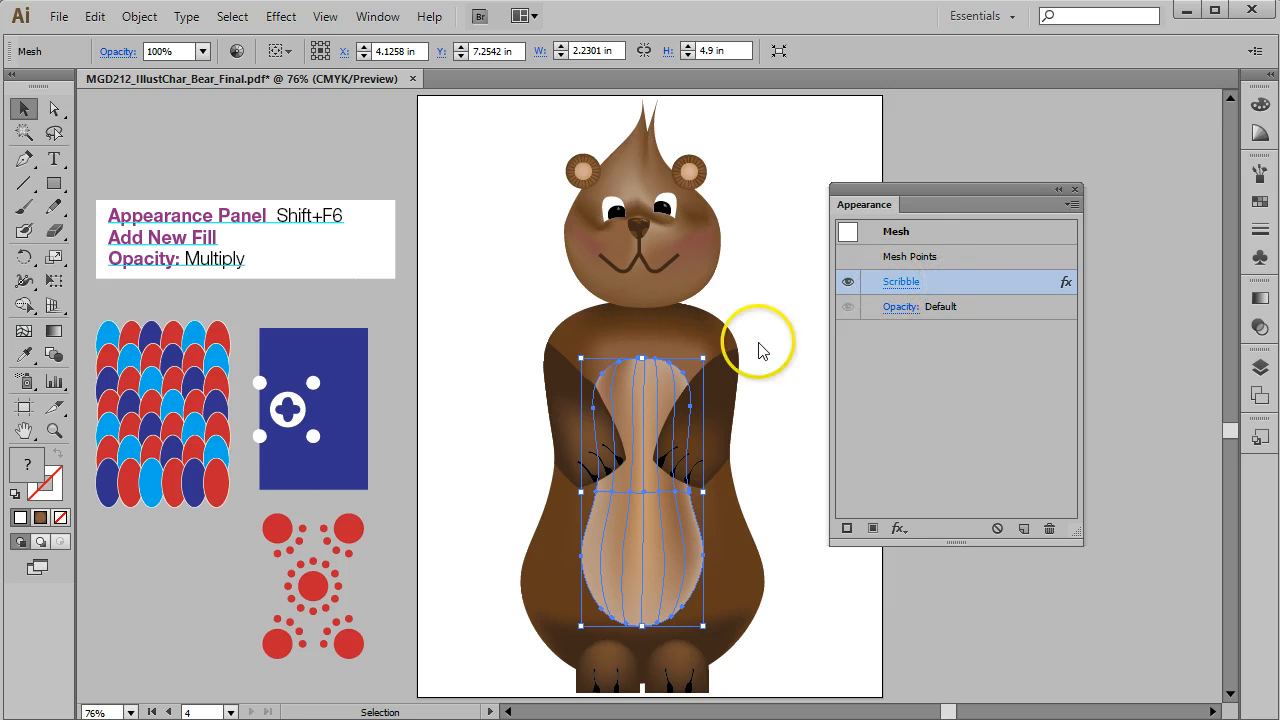
mouse_move(920, 278)
mouse_down()
mouse_move(959, 264)
mouse_move(959, 250)
mouse_up()
click(959, 252)
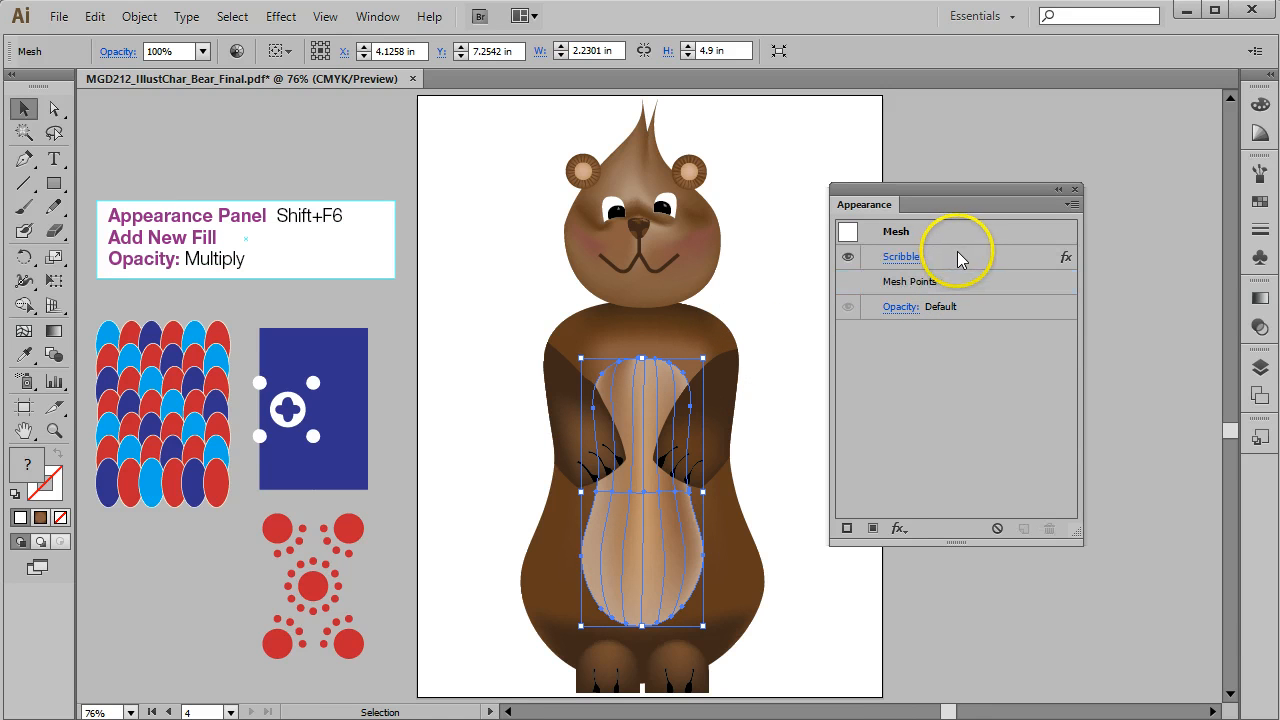
click(1049, 526)
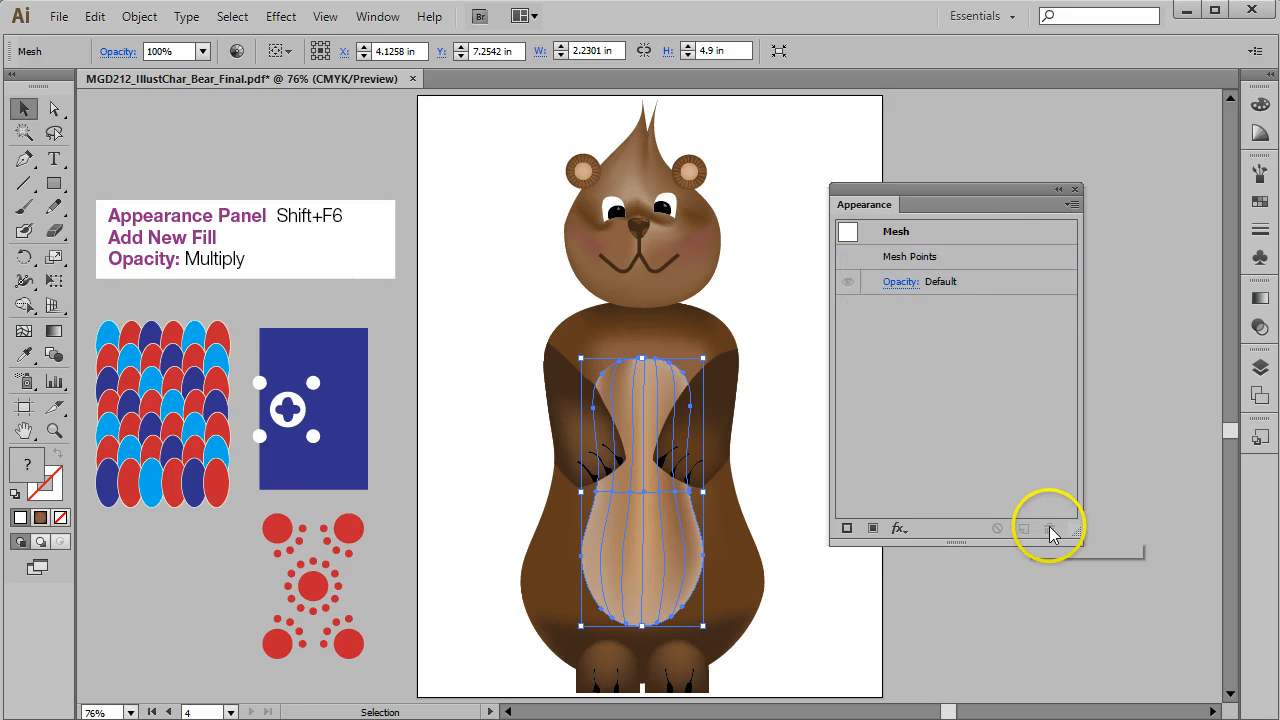
Add a new fill to the belly mesh using the red dot pattern swatch, and deselect the mesh.
click(872, 531)
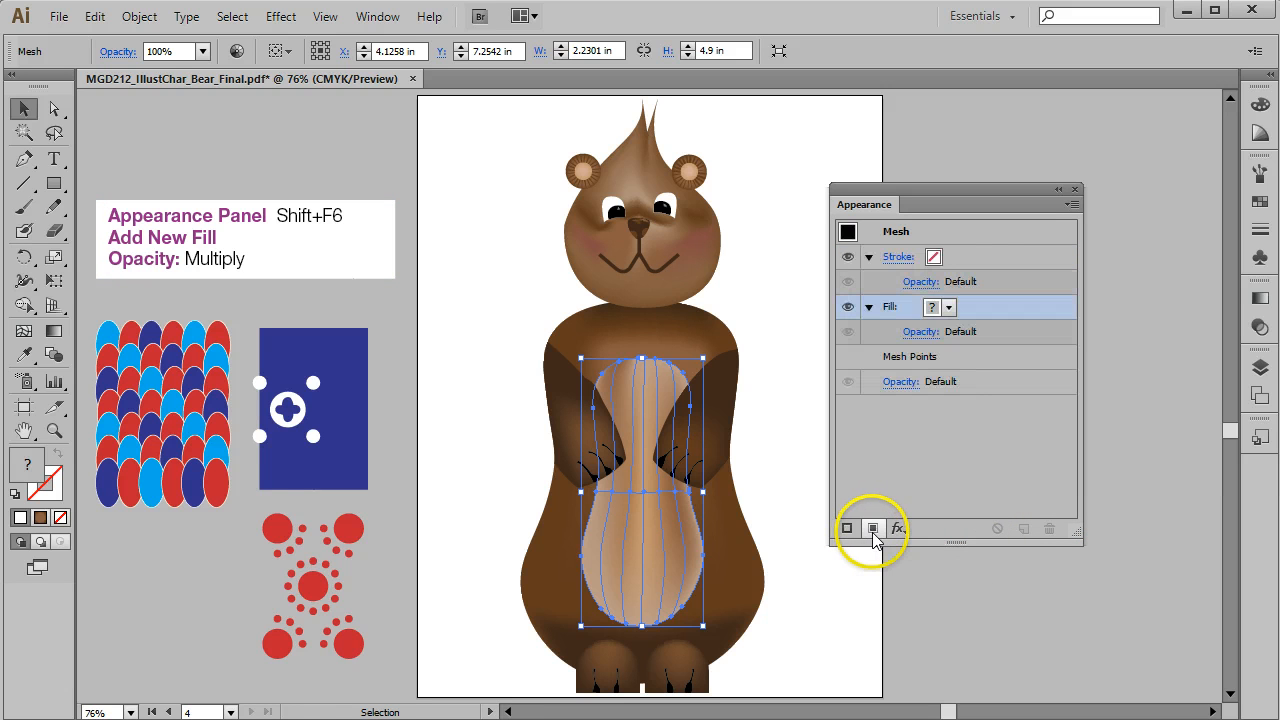
click(949, 309)
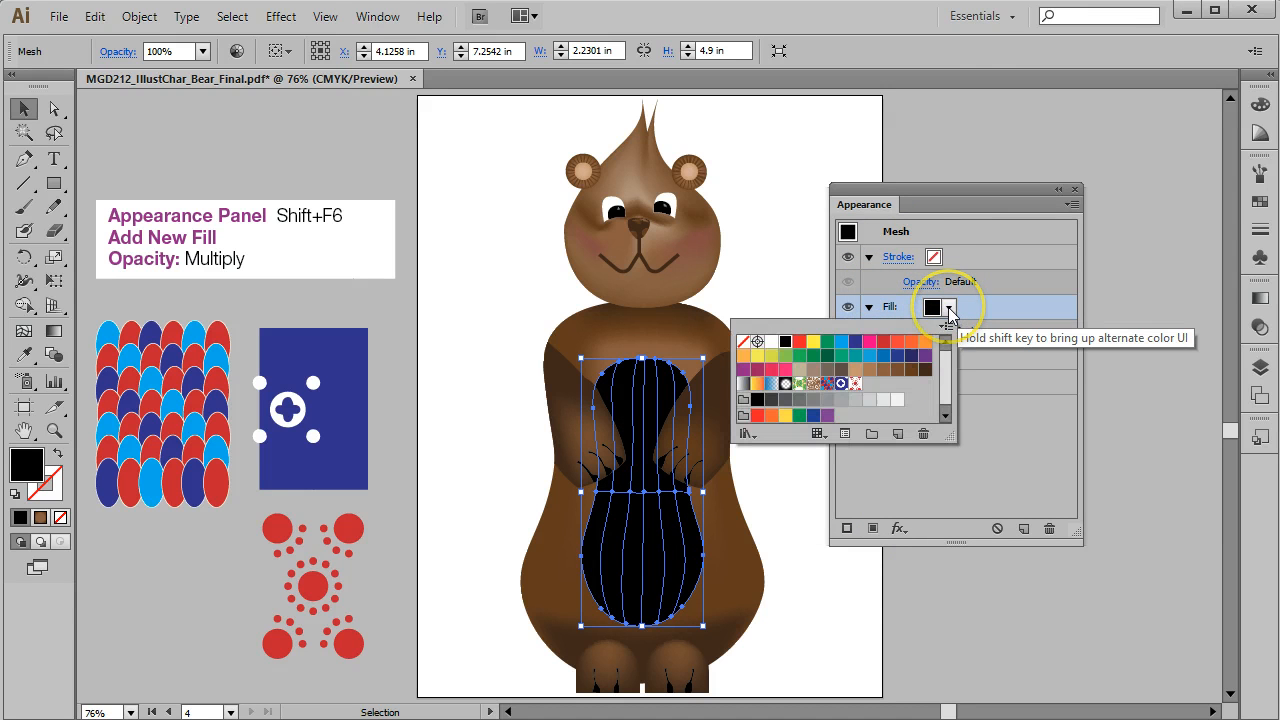
click(853, 384)
click(1032, 408)
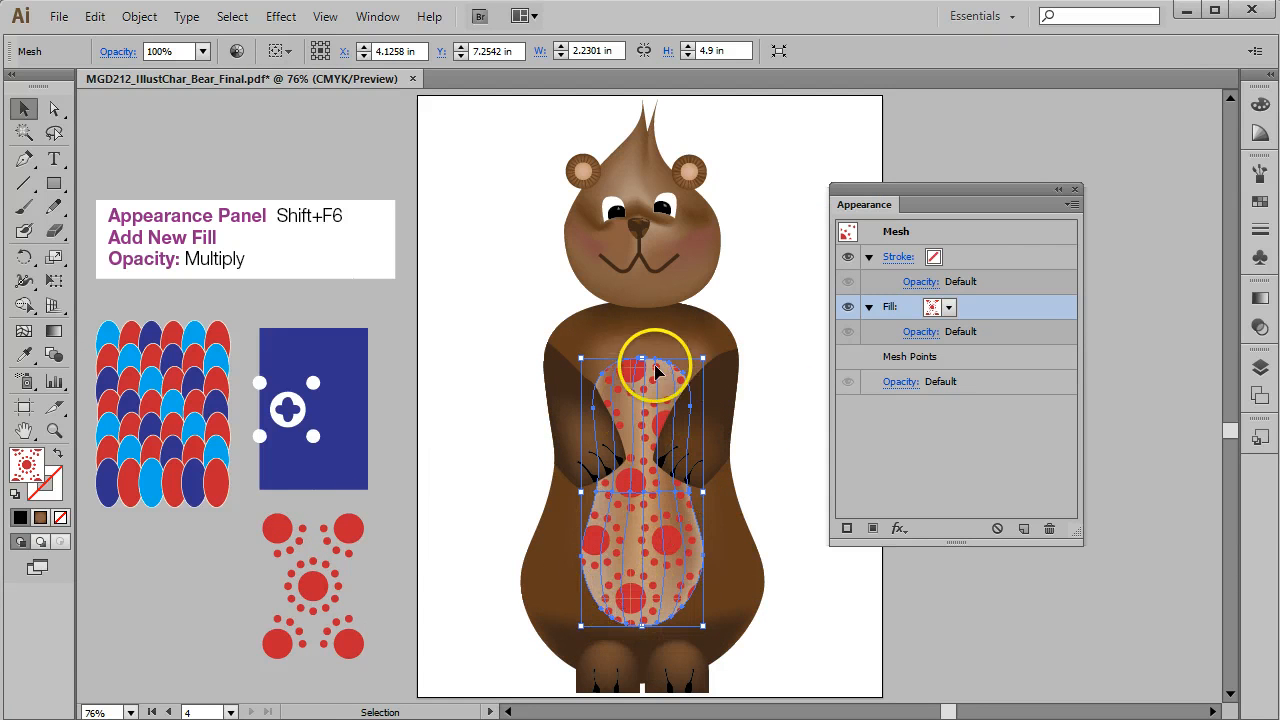
click(783, 471)
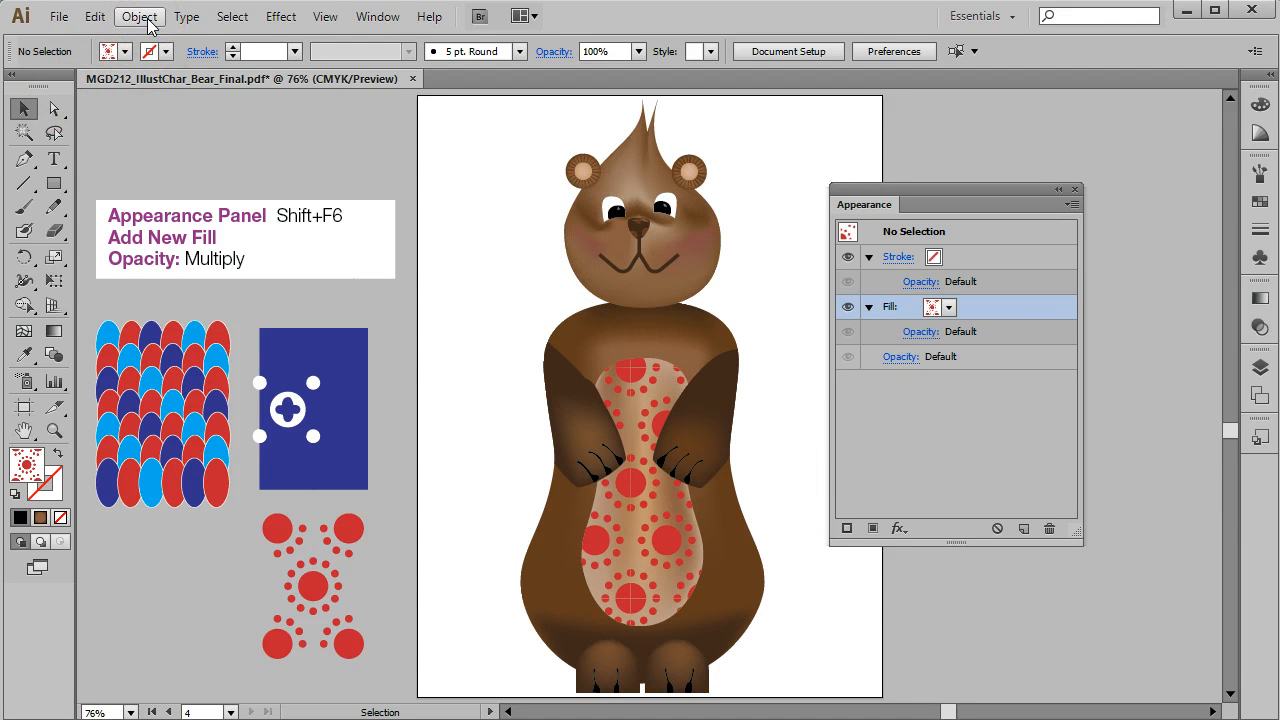
Set up Scale on the belly mesh with Transform Objects off, Transform Patterns on and Uniform at 50%, and preview it.
click(643, 481)
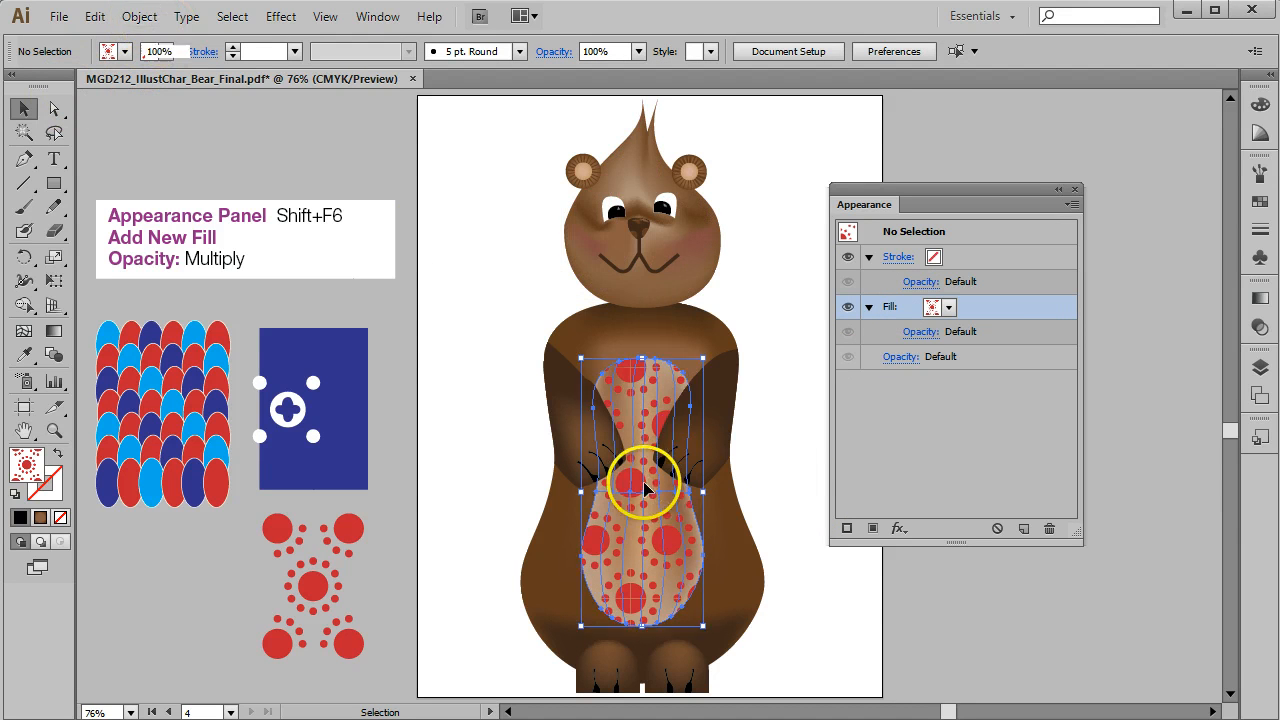
click(140, 17)
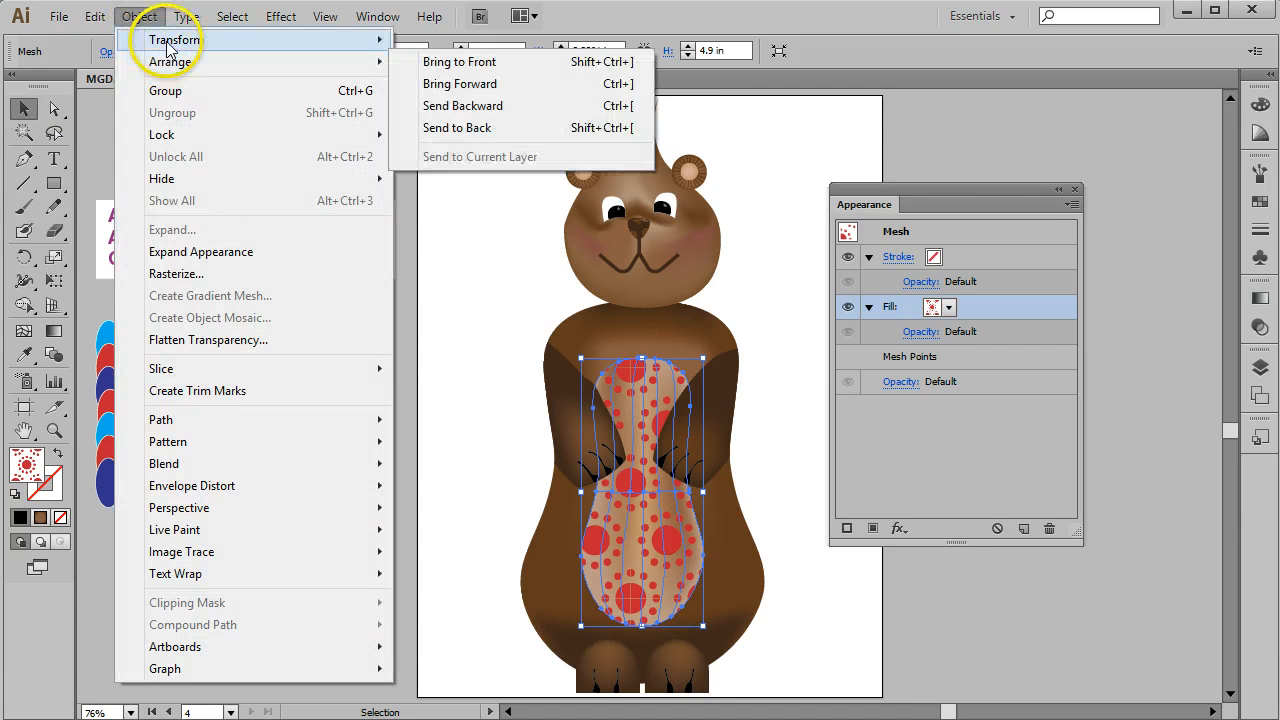
mouse_move(168, 45)
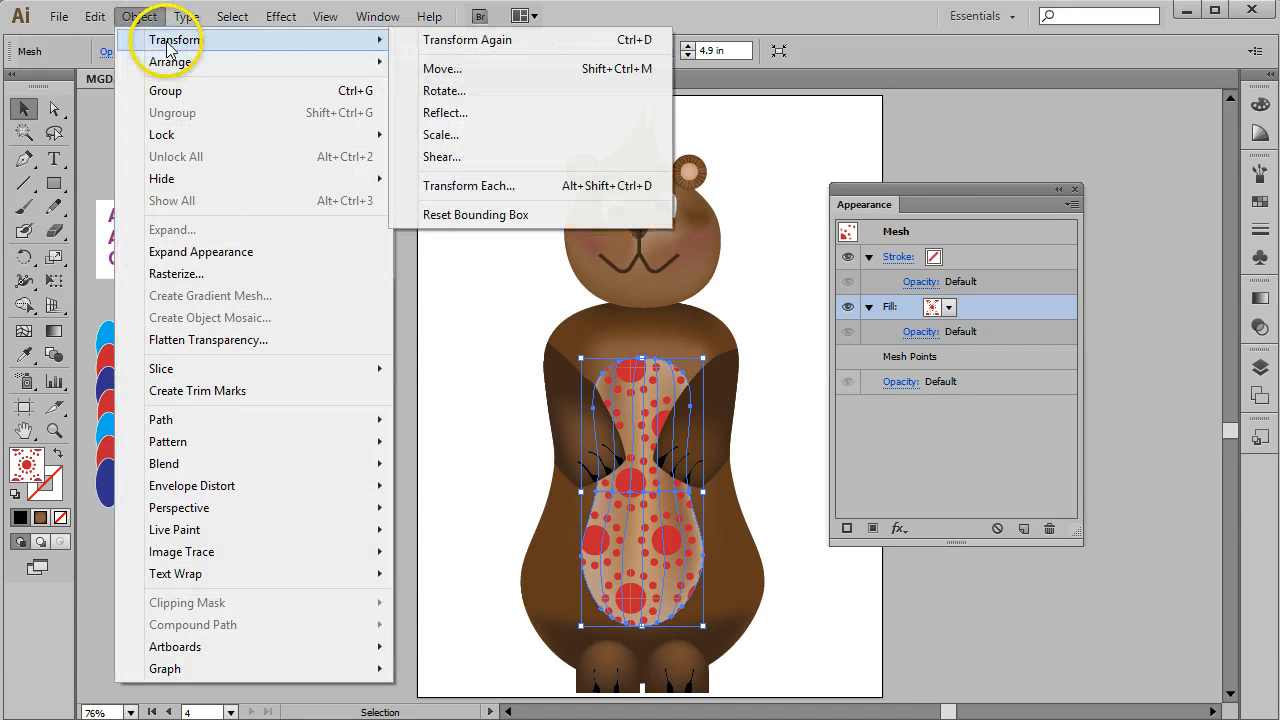
click(441, 135)
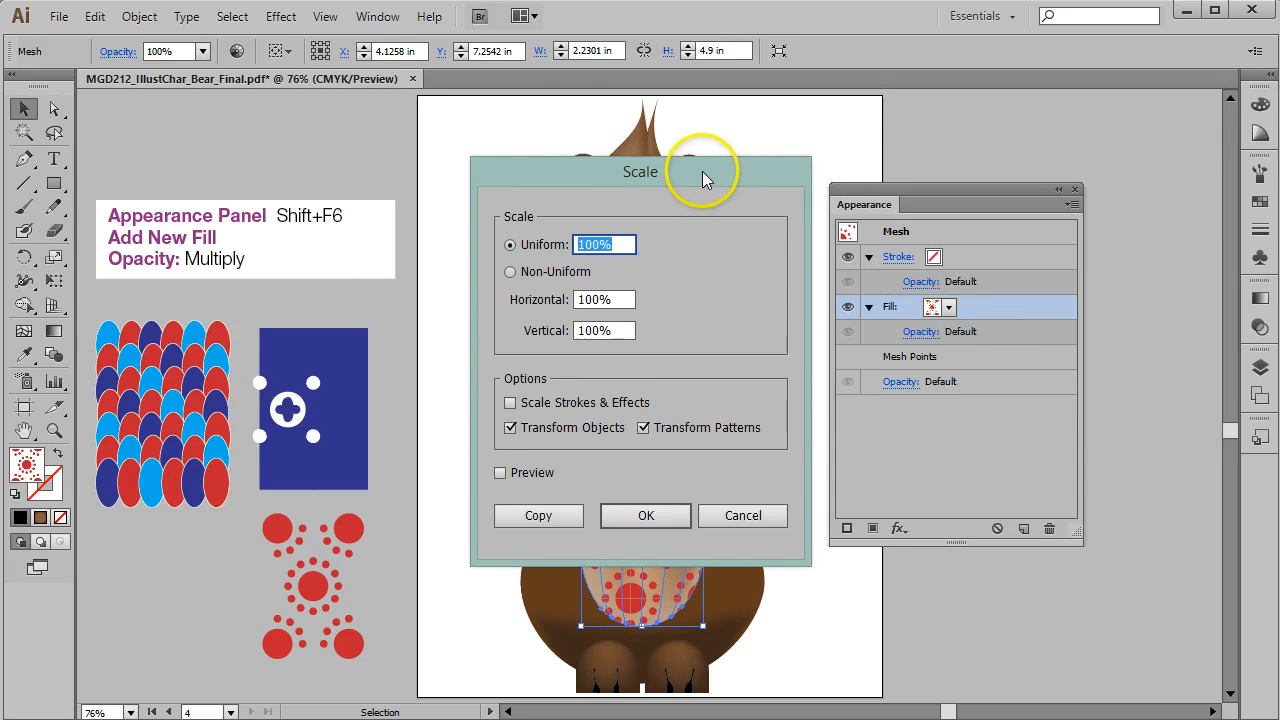
drag(702, 171, 369, 106)
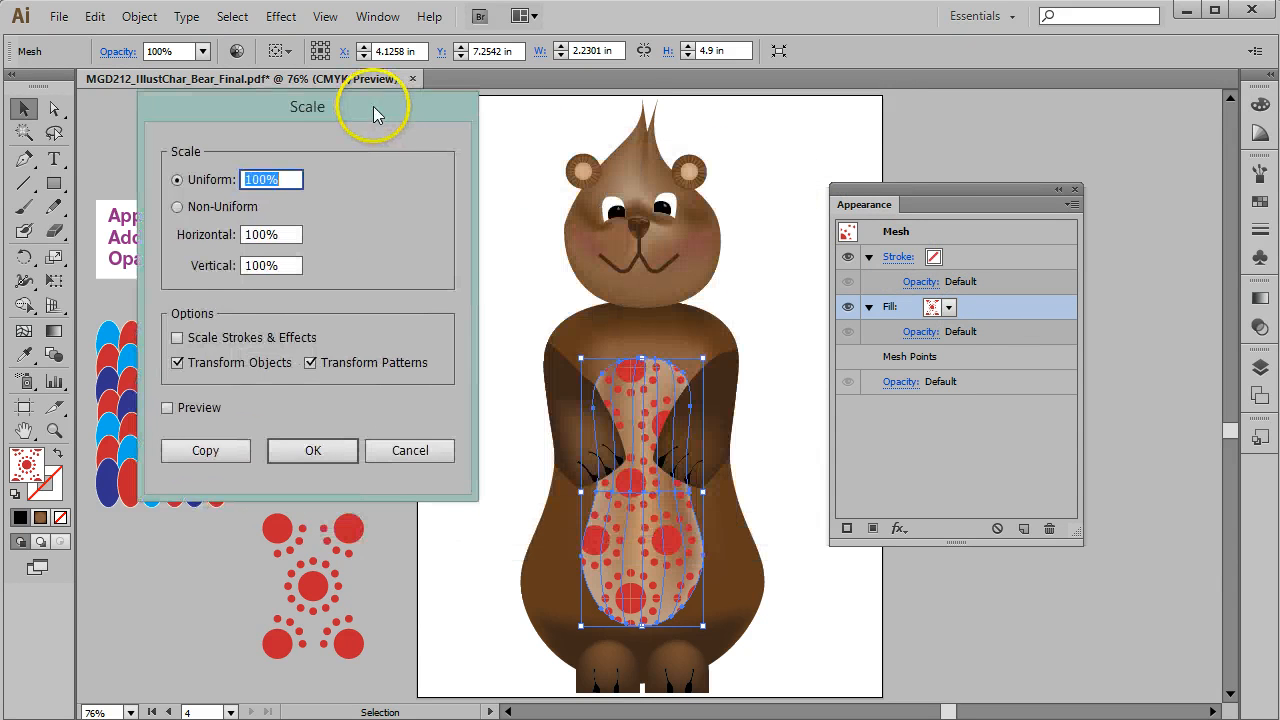
click(178, 362)
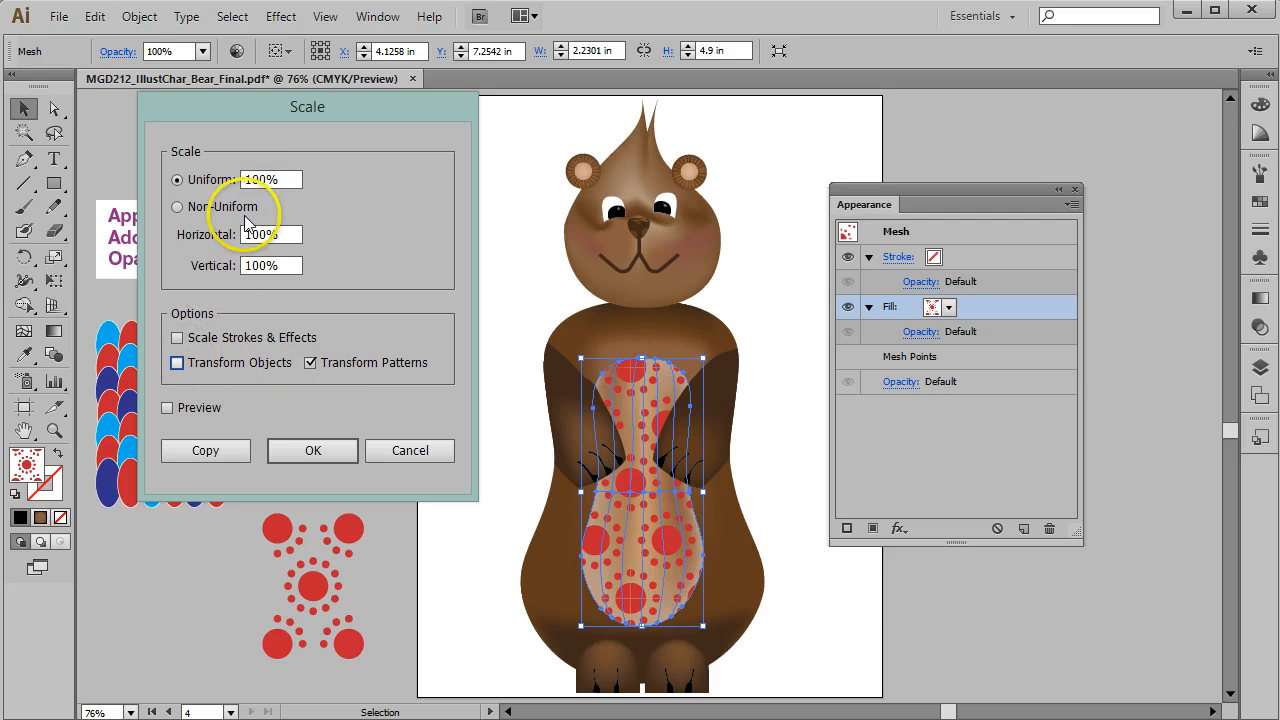
click(261, 180)
drag(261, 180, 240, 180)
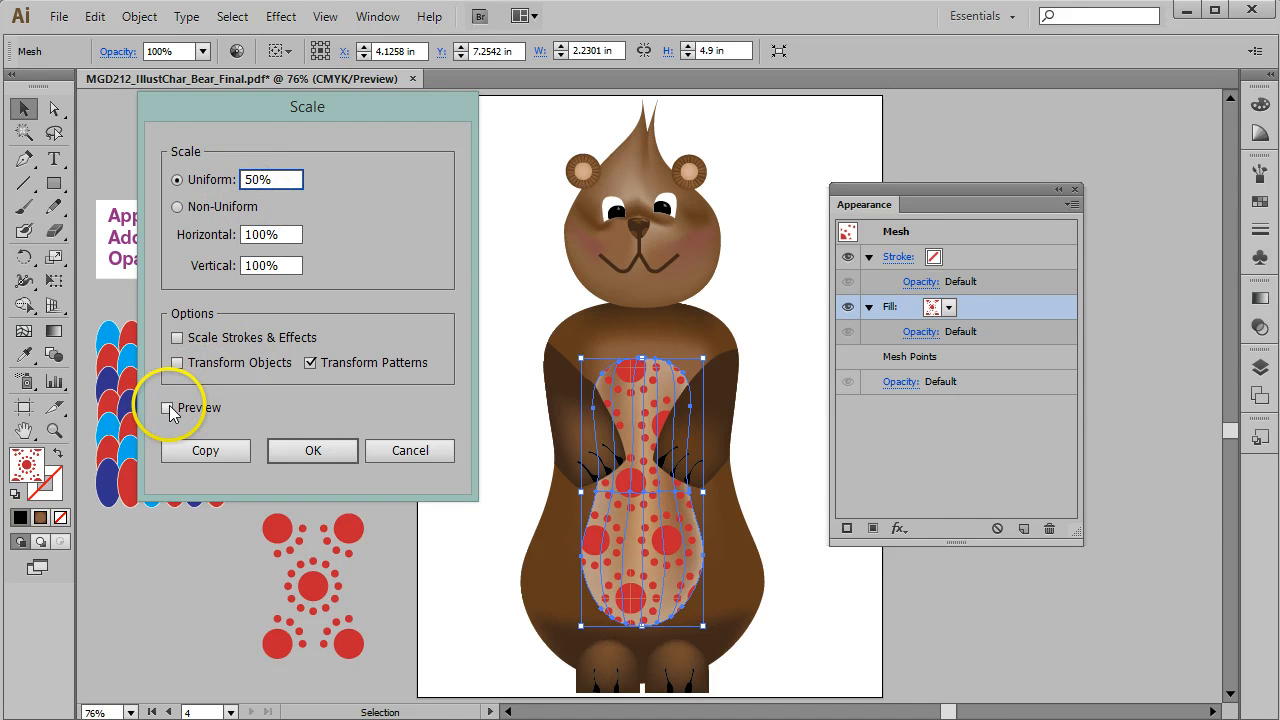
click(168, 408)
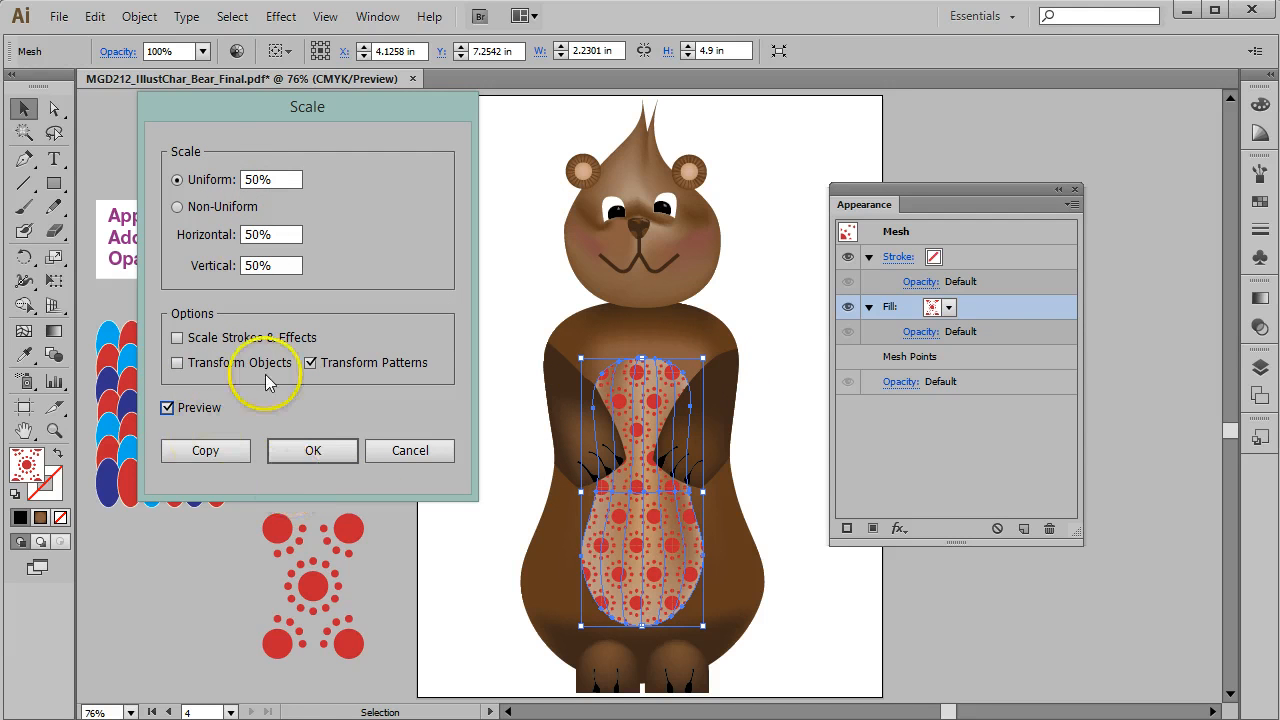
Set the pattern scale to 75% horizontally and vertically, and apply it to the belly mesh.
double_click(255, 179)
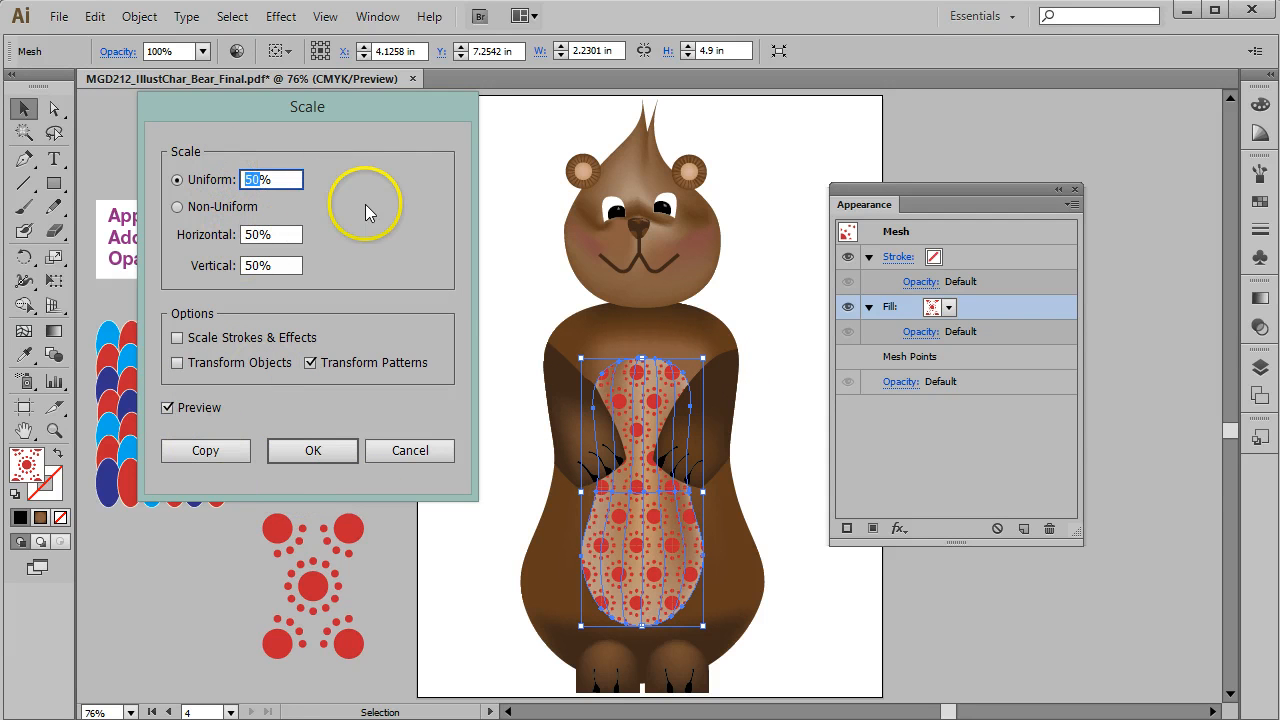
text(75)
click(288, 235)
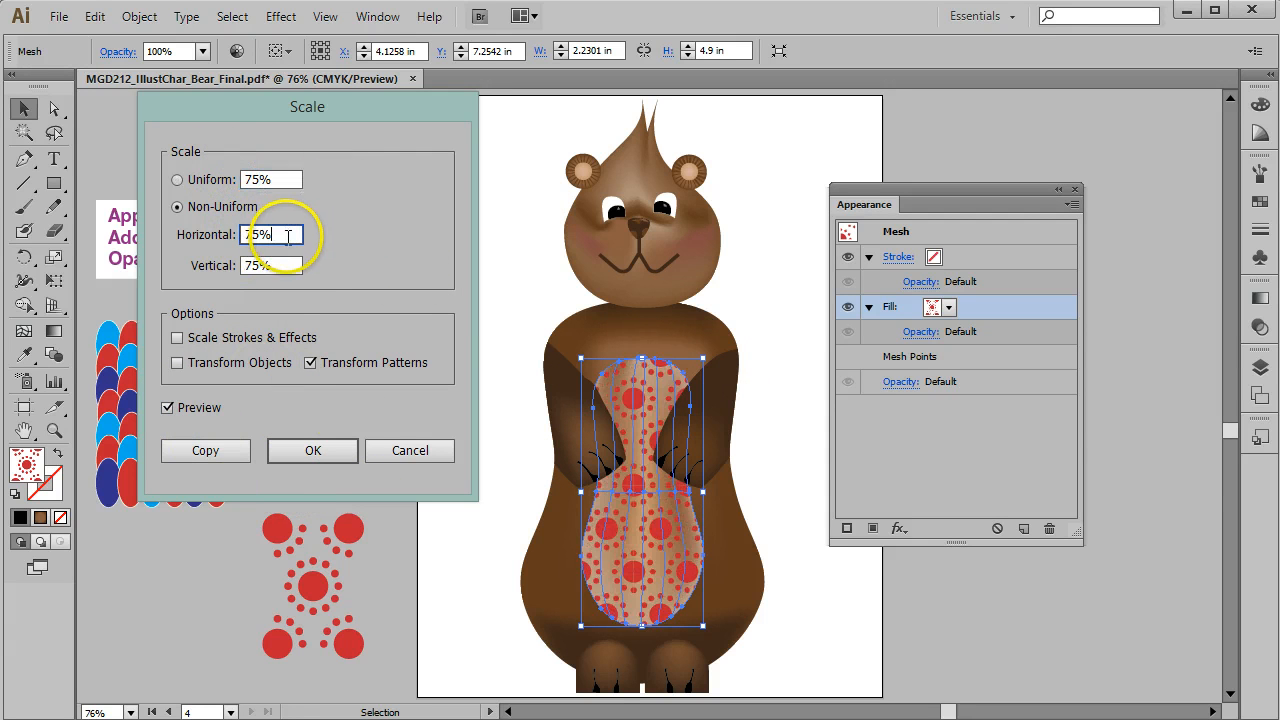
click(313, 450)
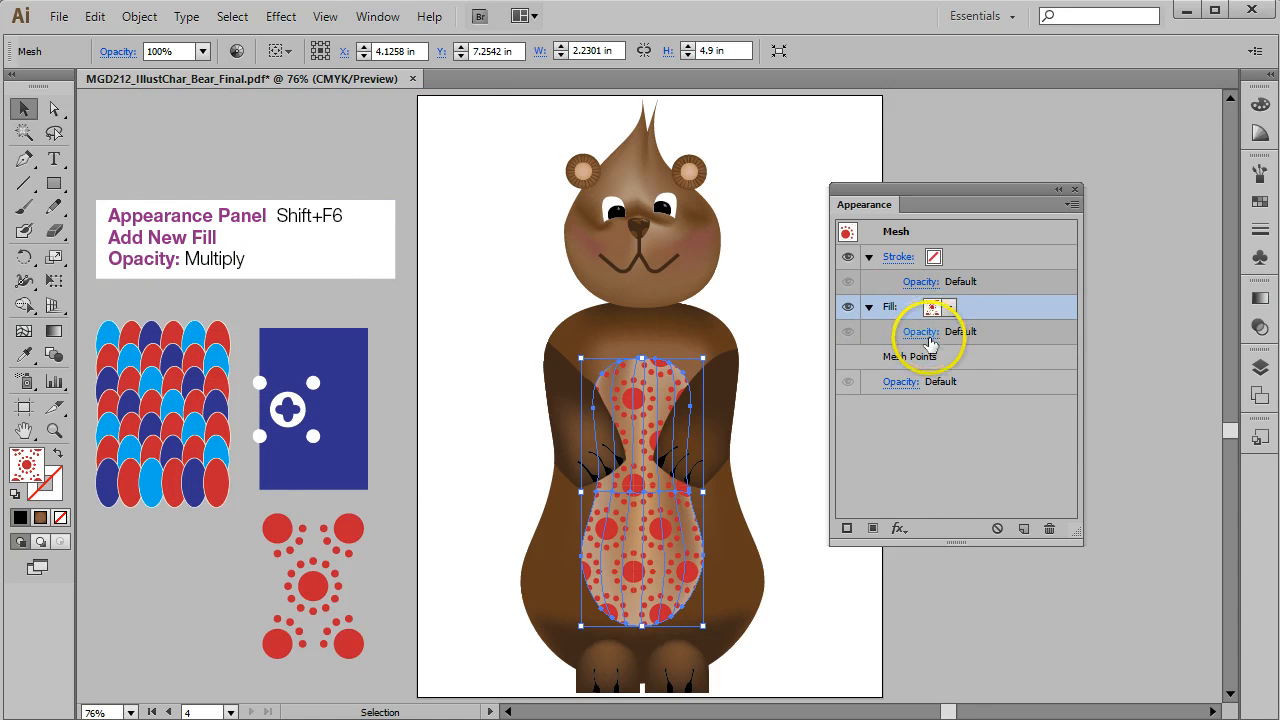
Set the blending mode of the belly mesh's pattern fill to Multiply.
click(928, 333)
click(802, 370)
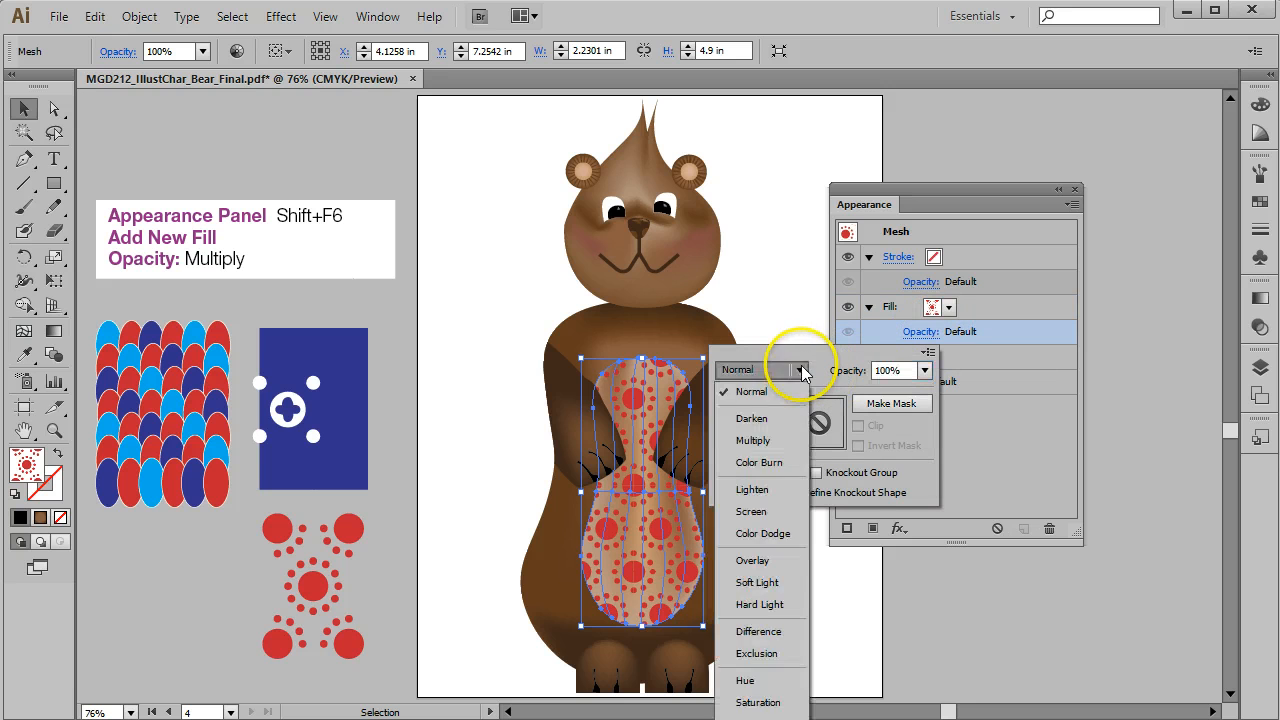
click(760, 440)
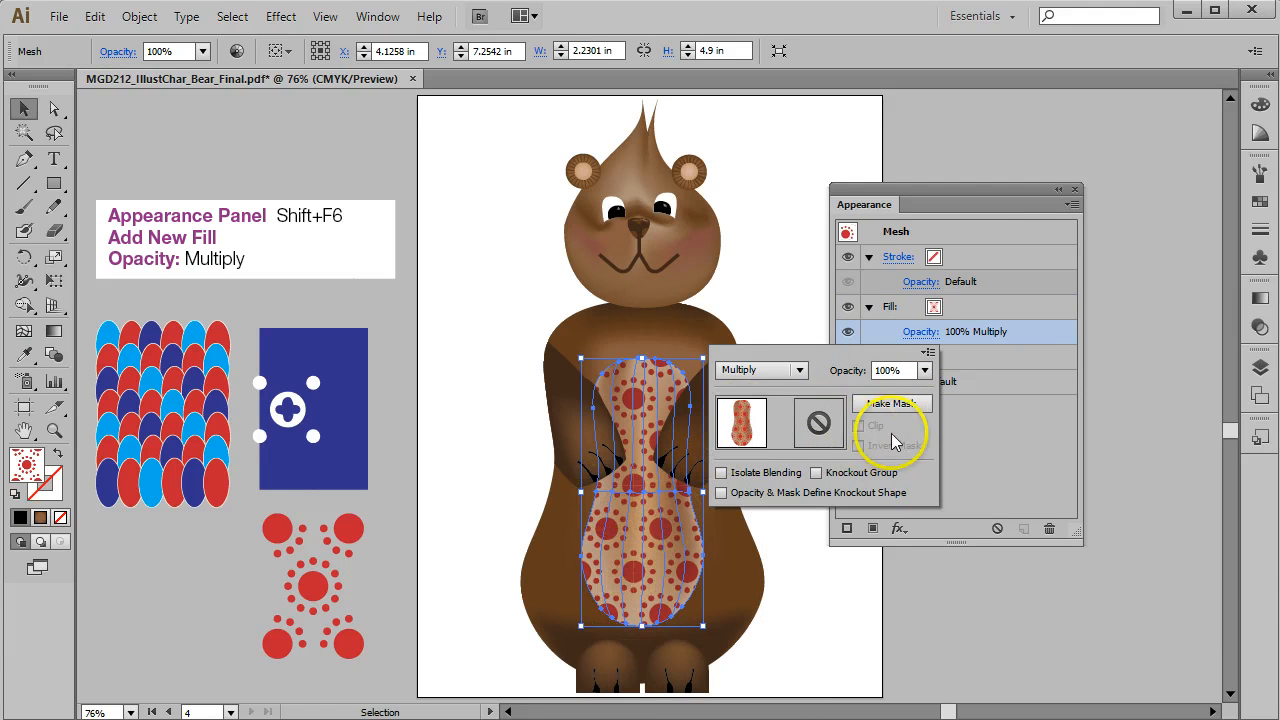
click(930, 333)
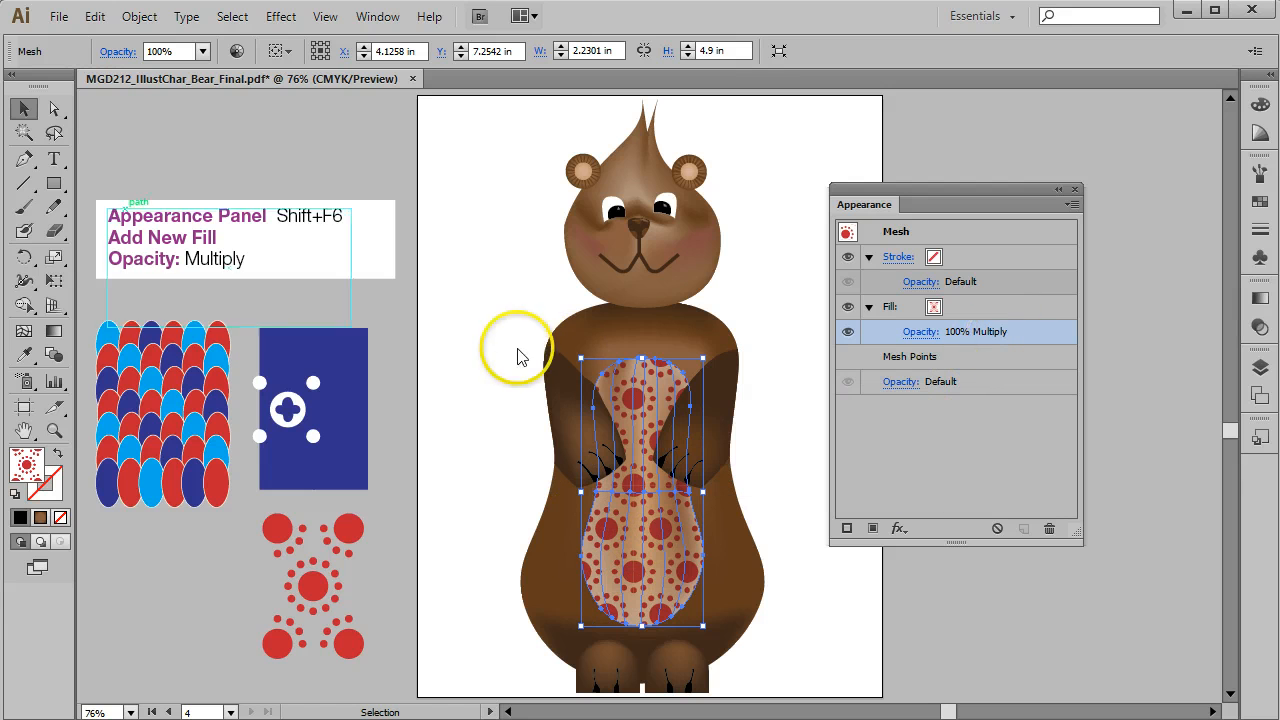
Examine up close how the multiplied dots blend with the belly mesh's shading, and return to the whole artboard.
click(55, 430)
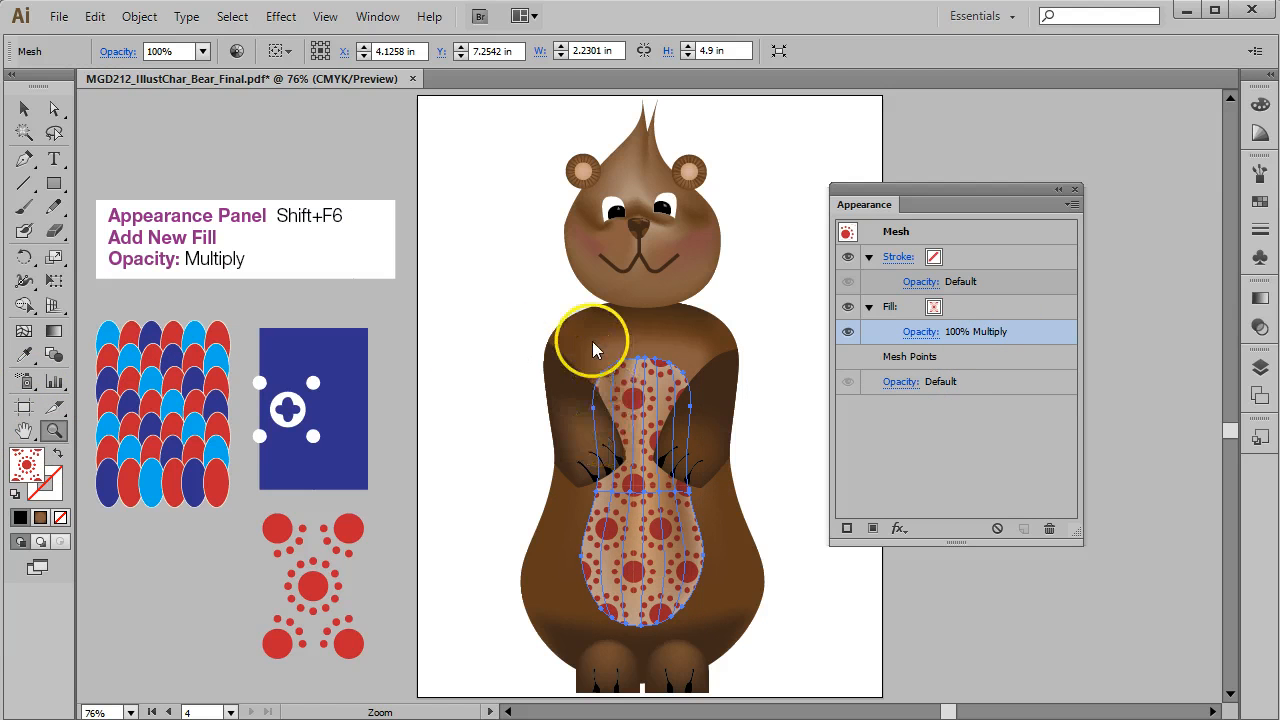
click(797, 286)
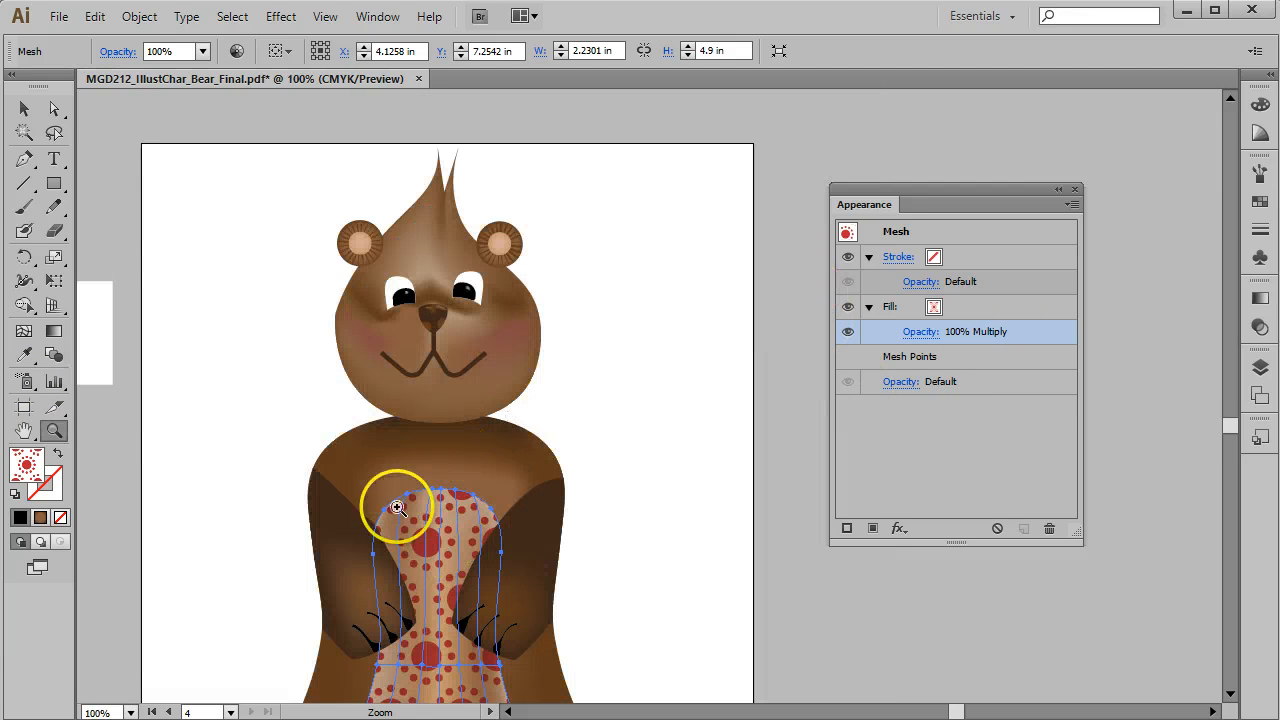
drag(495, 555, 553, 599)
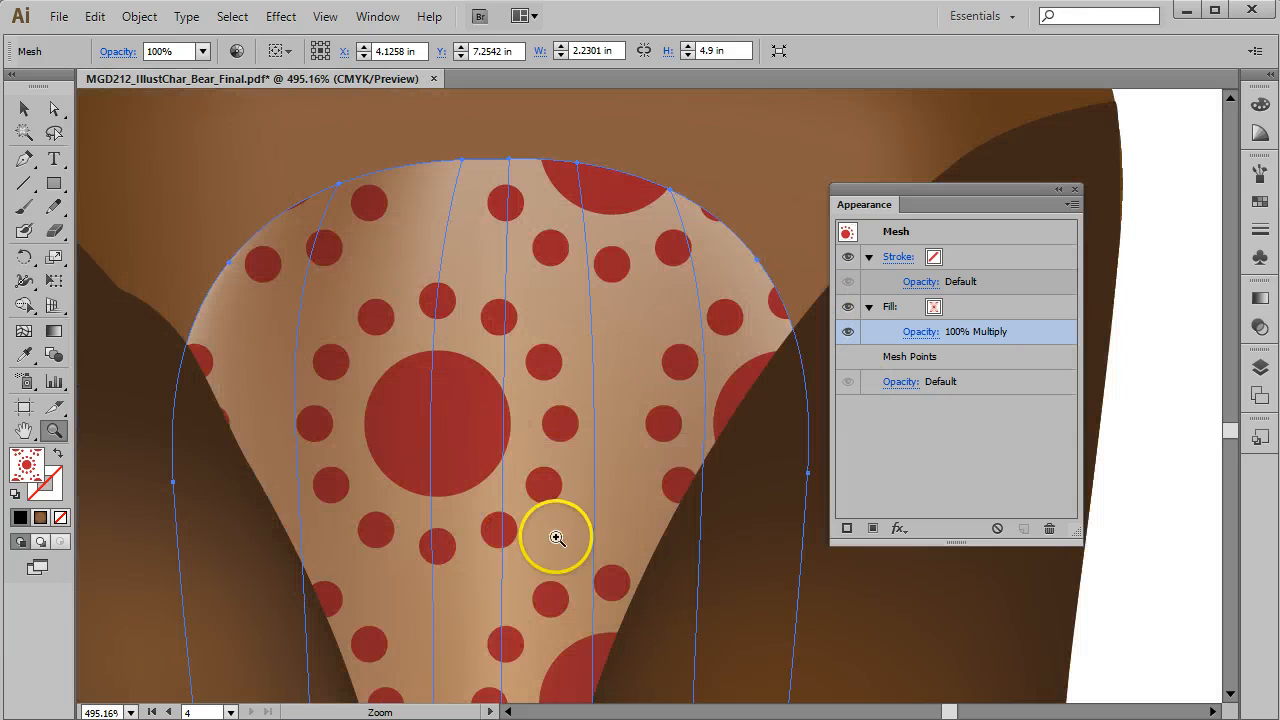
click(22, 108)
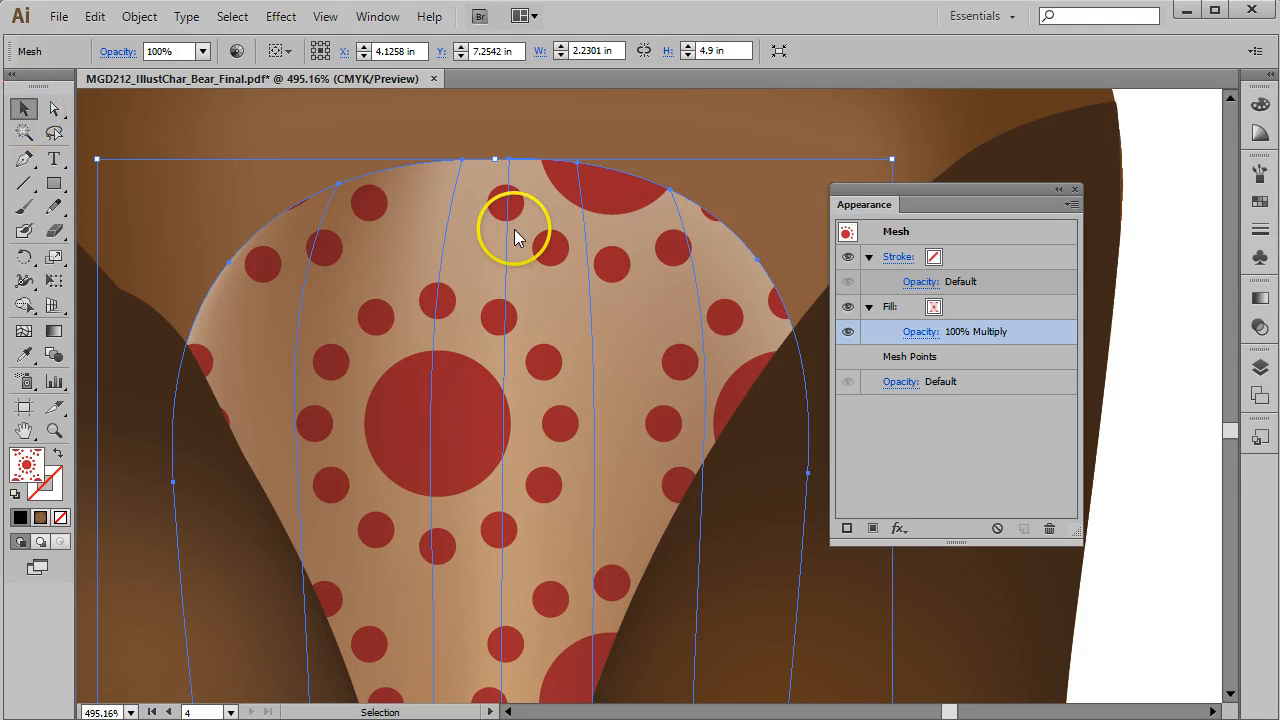
scroll(468, 555, down, 15)
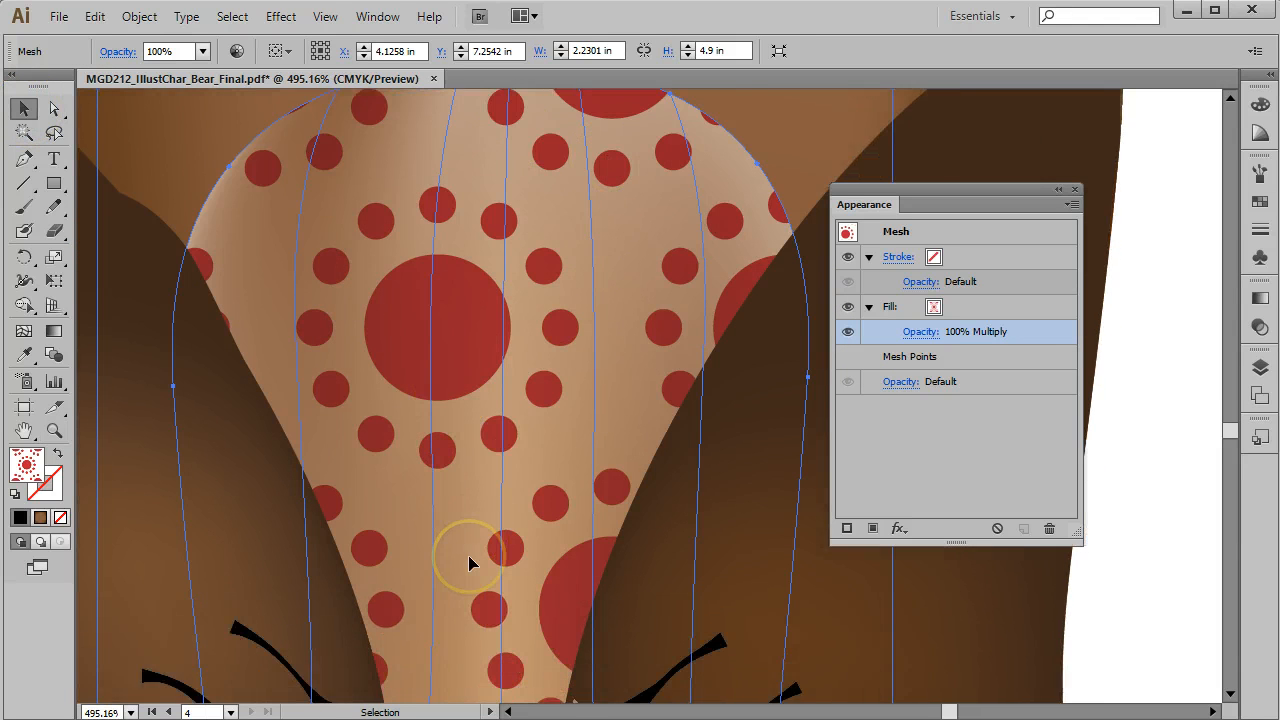
scroll(468, 554, down, 2)
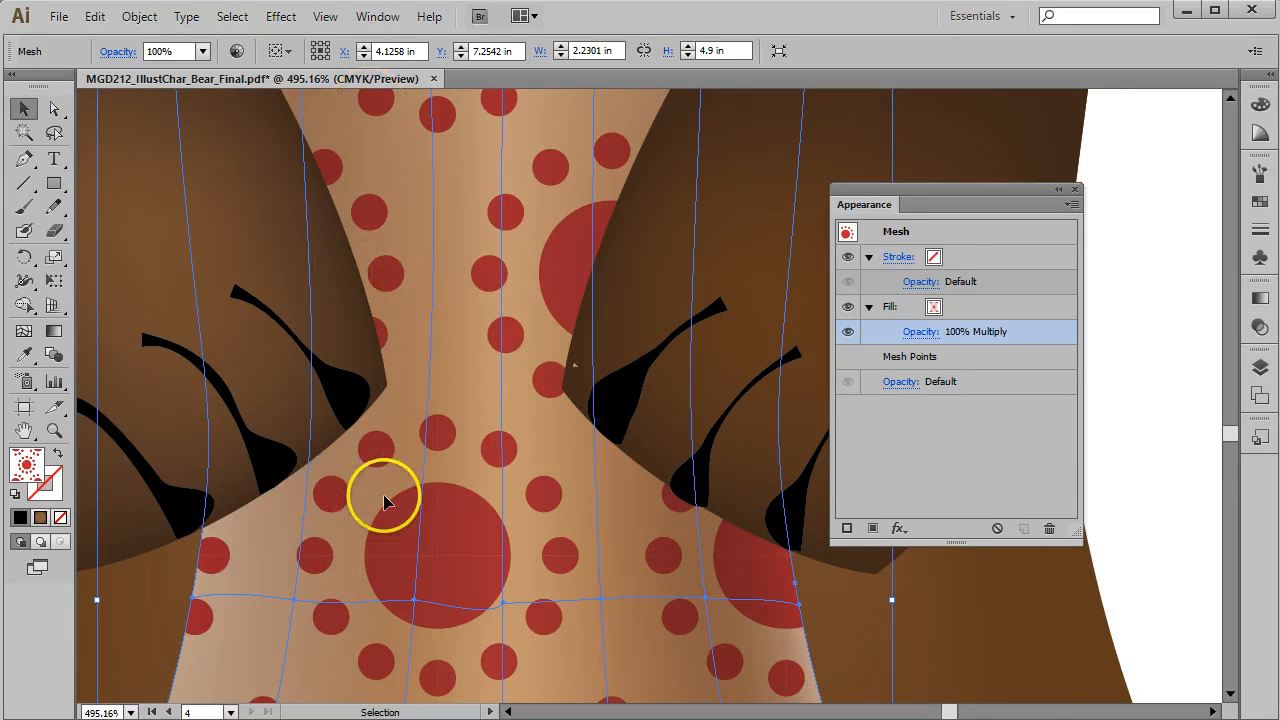
click(331, 20)
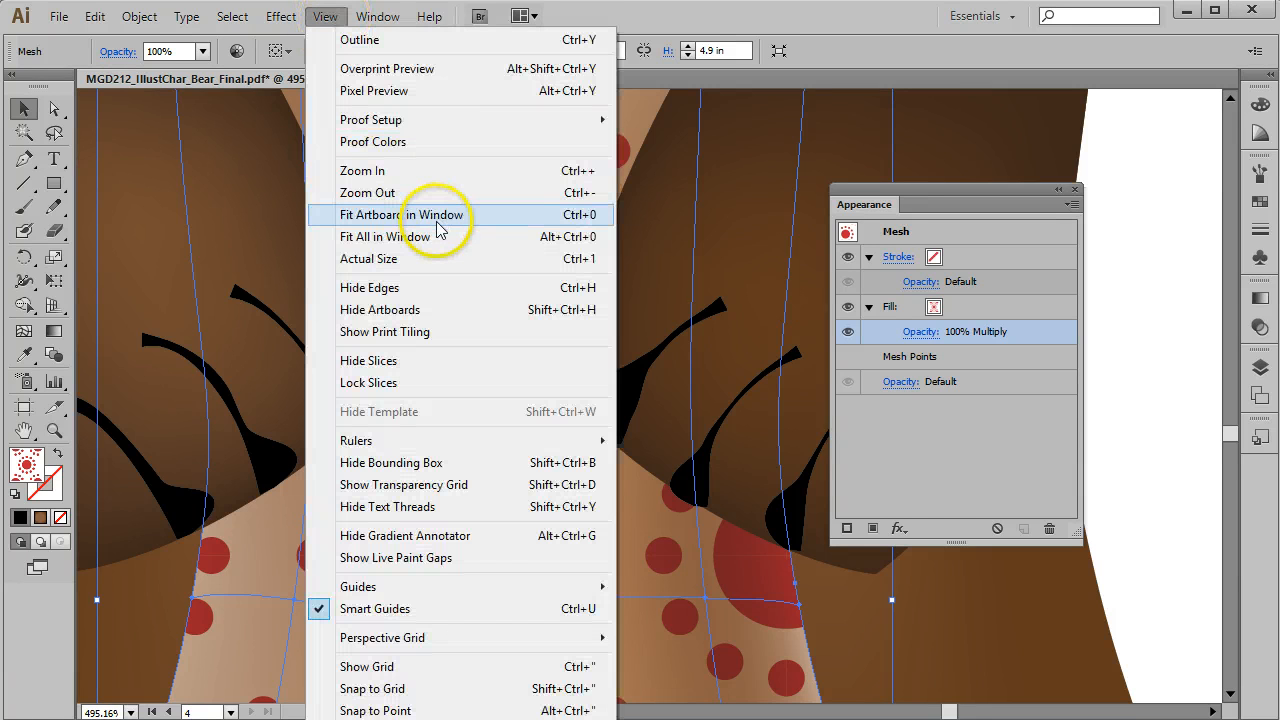
click(447, 213)
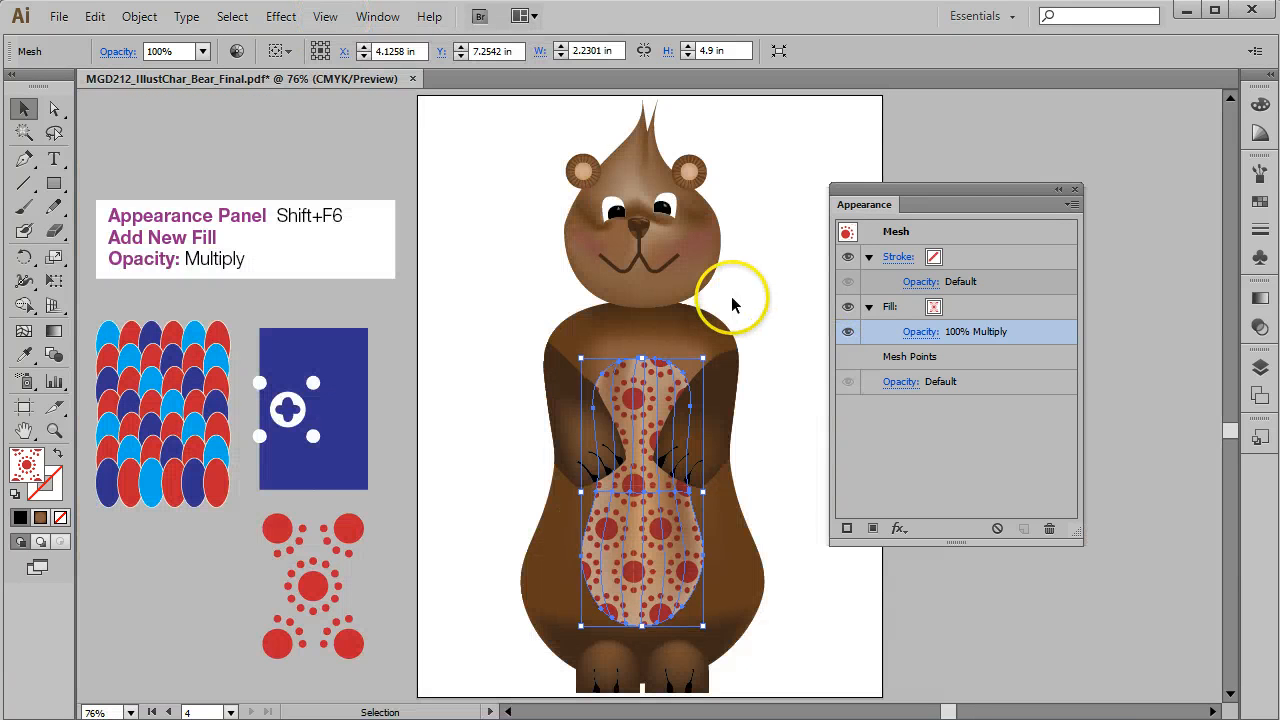
Deselect the artwork and move the Appearance panel clear of the artboard.
click(731, 296)
click(708, 543)
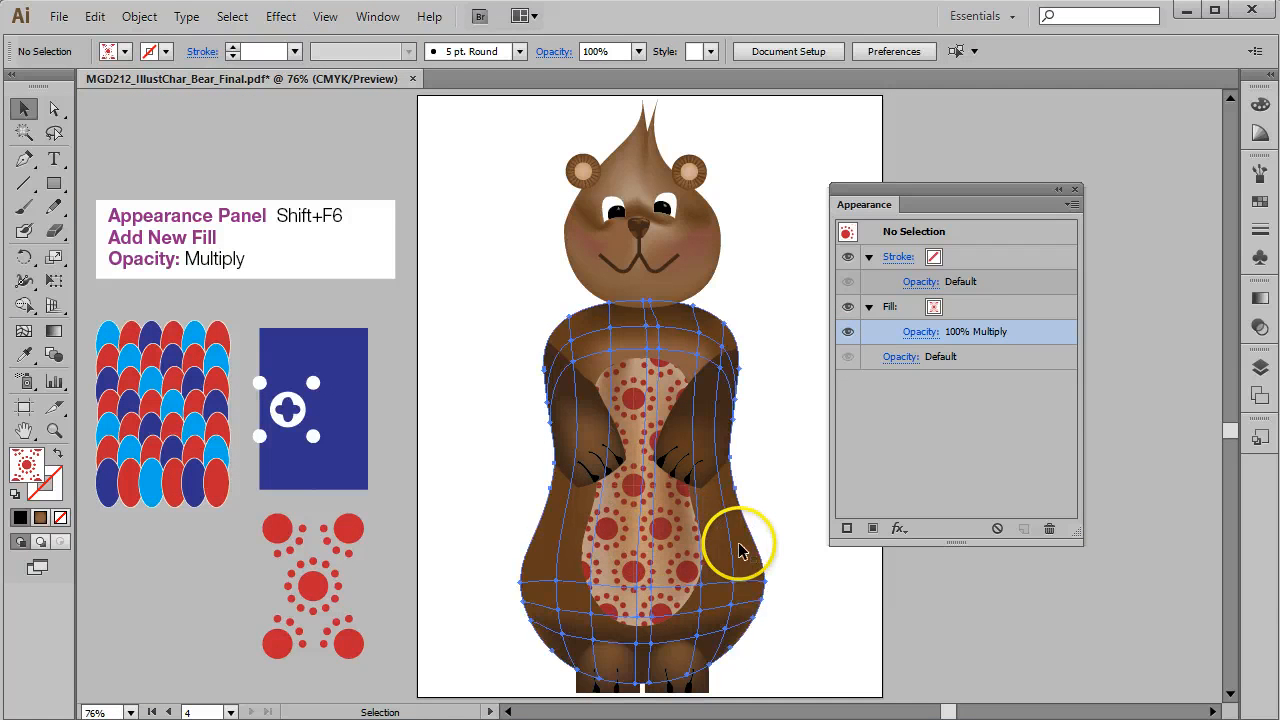
click(779, 445)
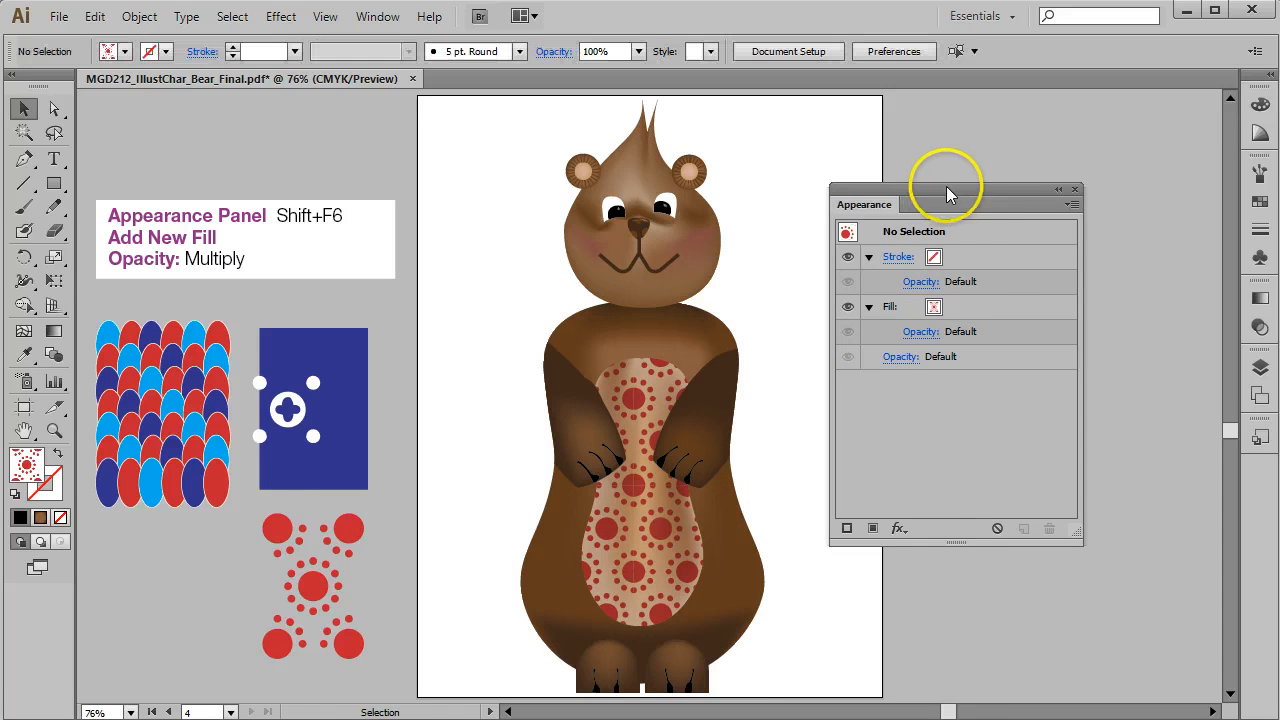
drag(1012, 173, 1078, 160)
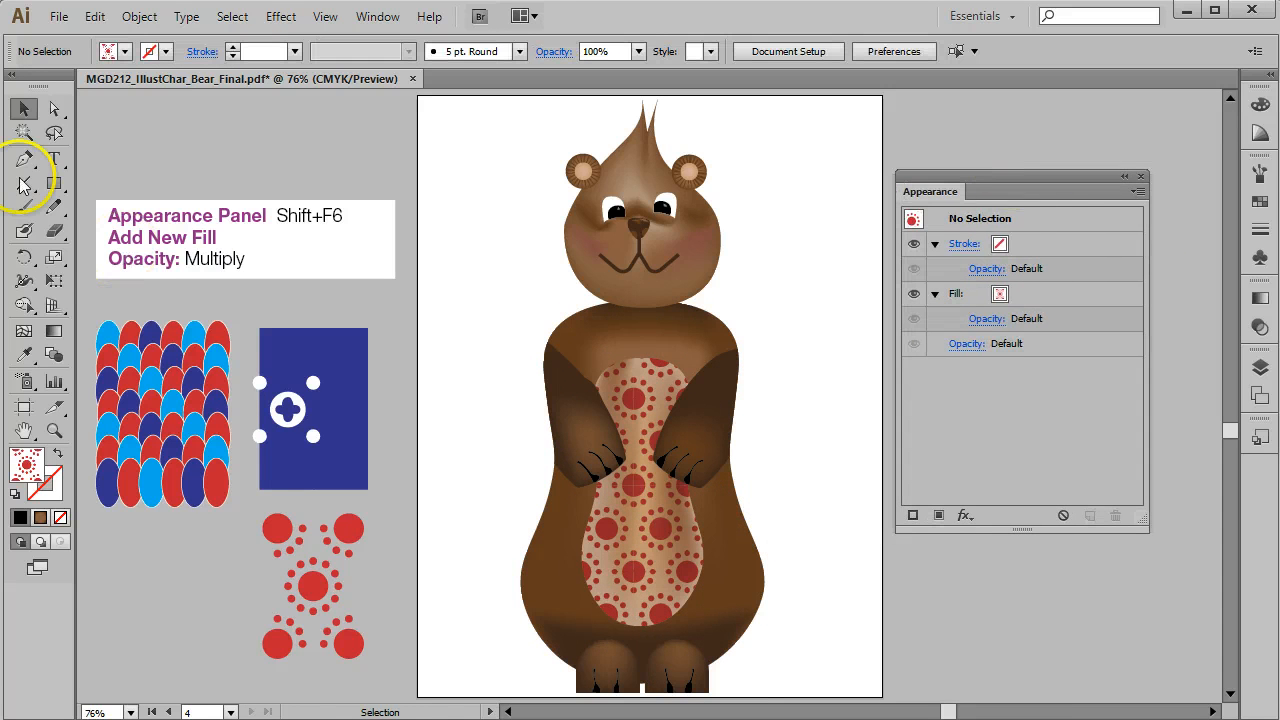
Select the bear's body mesh, locate its entry in the Bear Body Patterns layer, and duplicate it there.
click(710, 550)
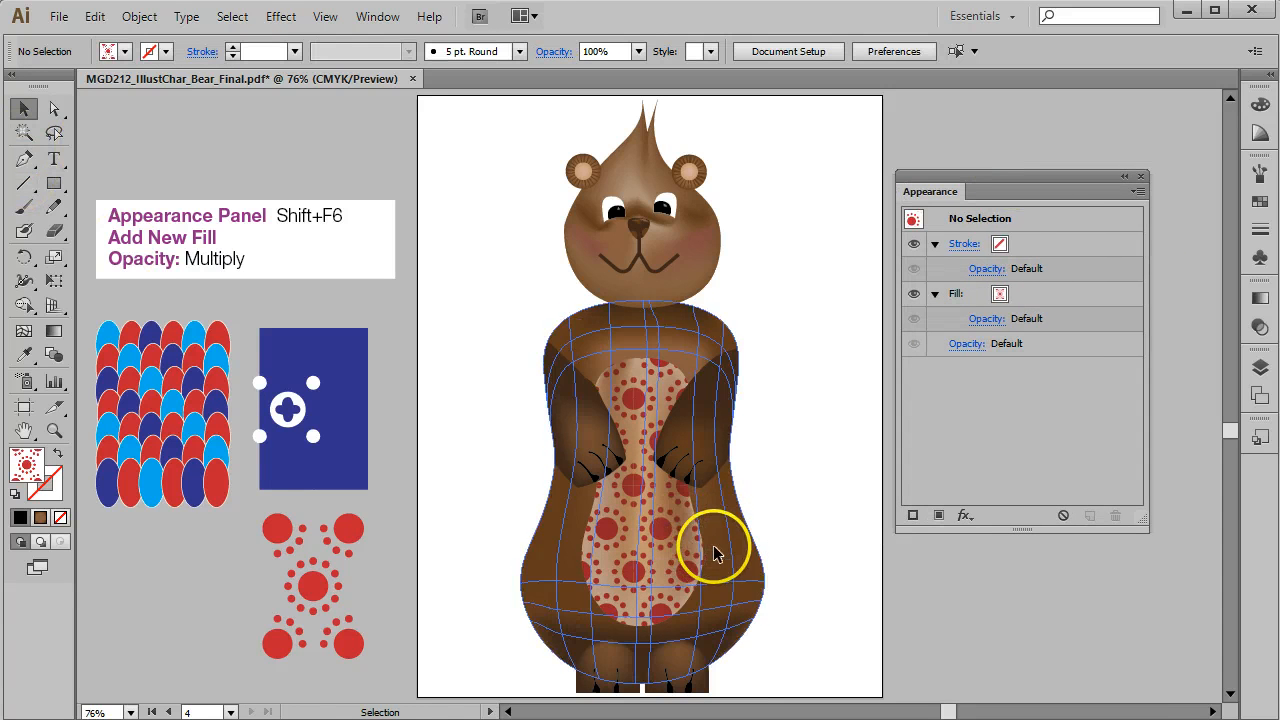
click(1261, 366)
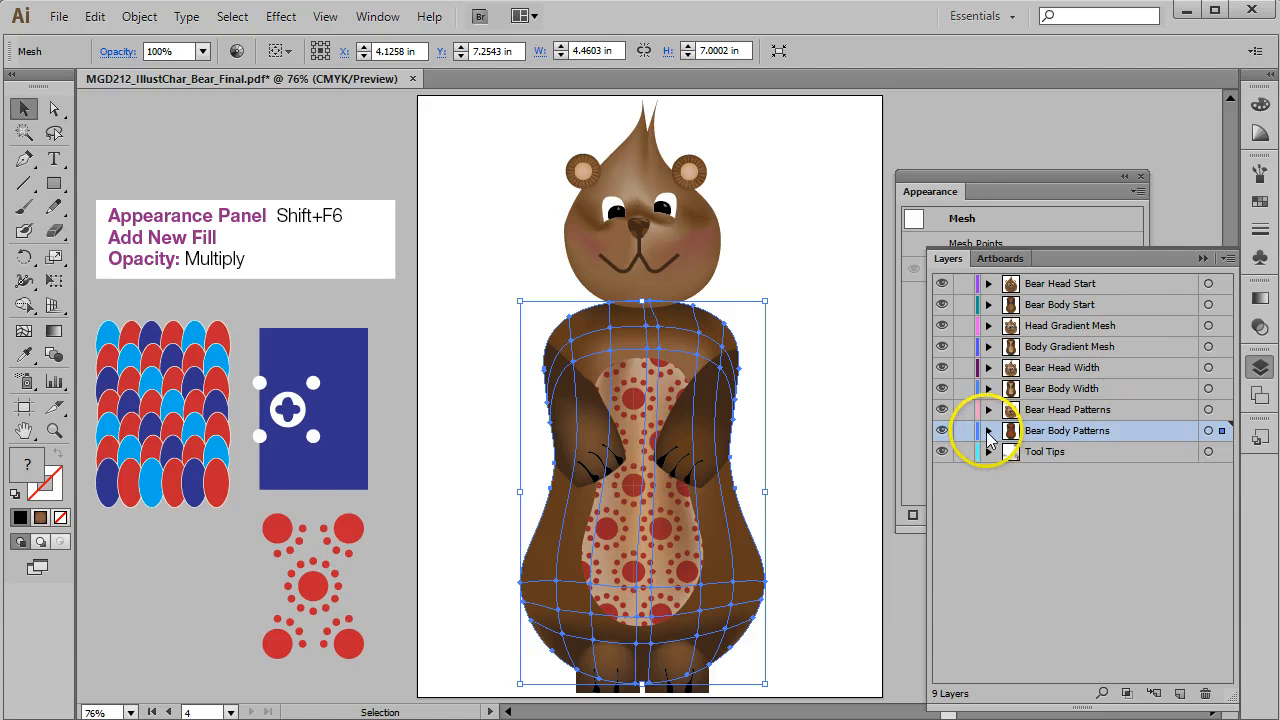
click(988, 431)
scroll(1230, 471, down, 3)
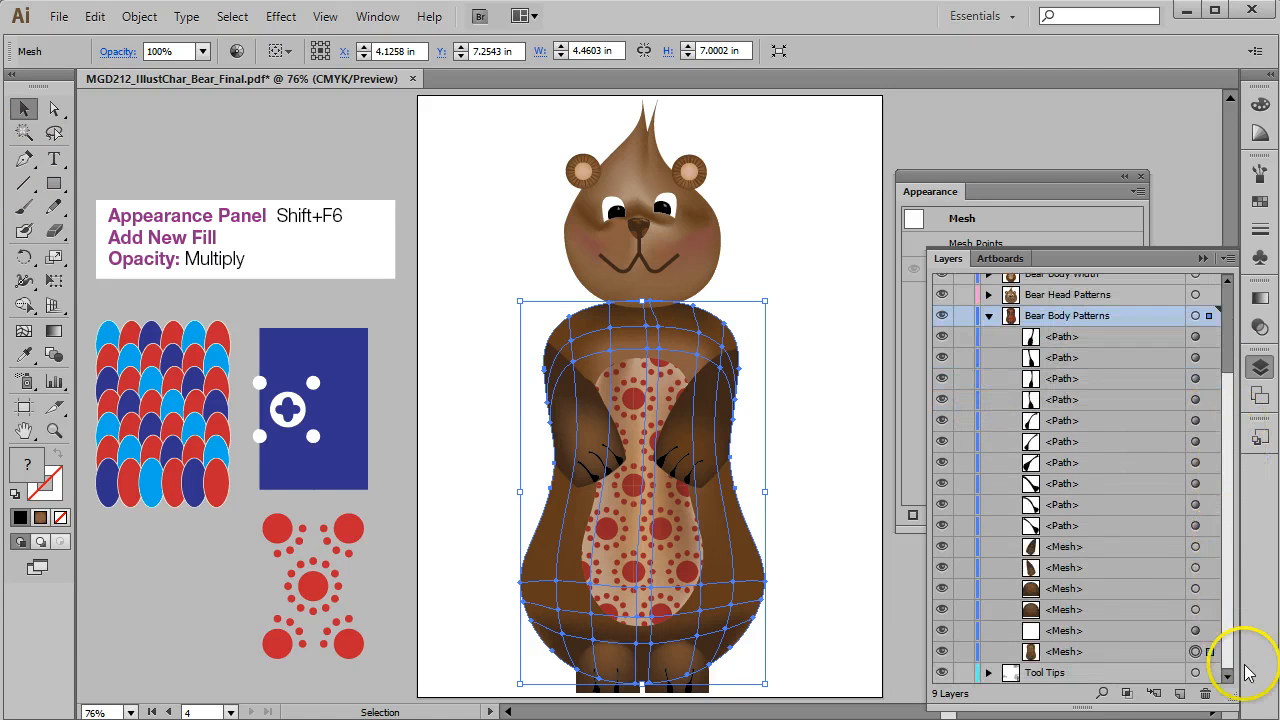
click(1113, 652)
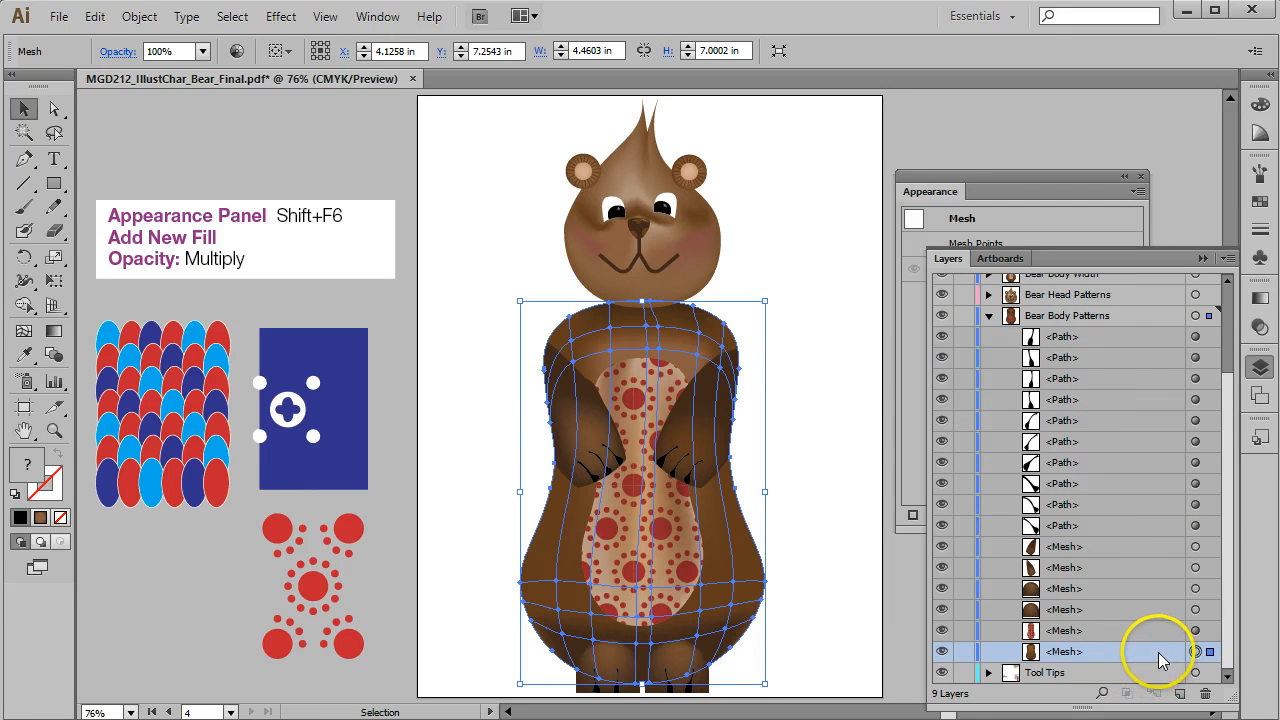
drag(1151, 652, 1187, 694)
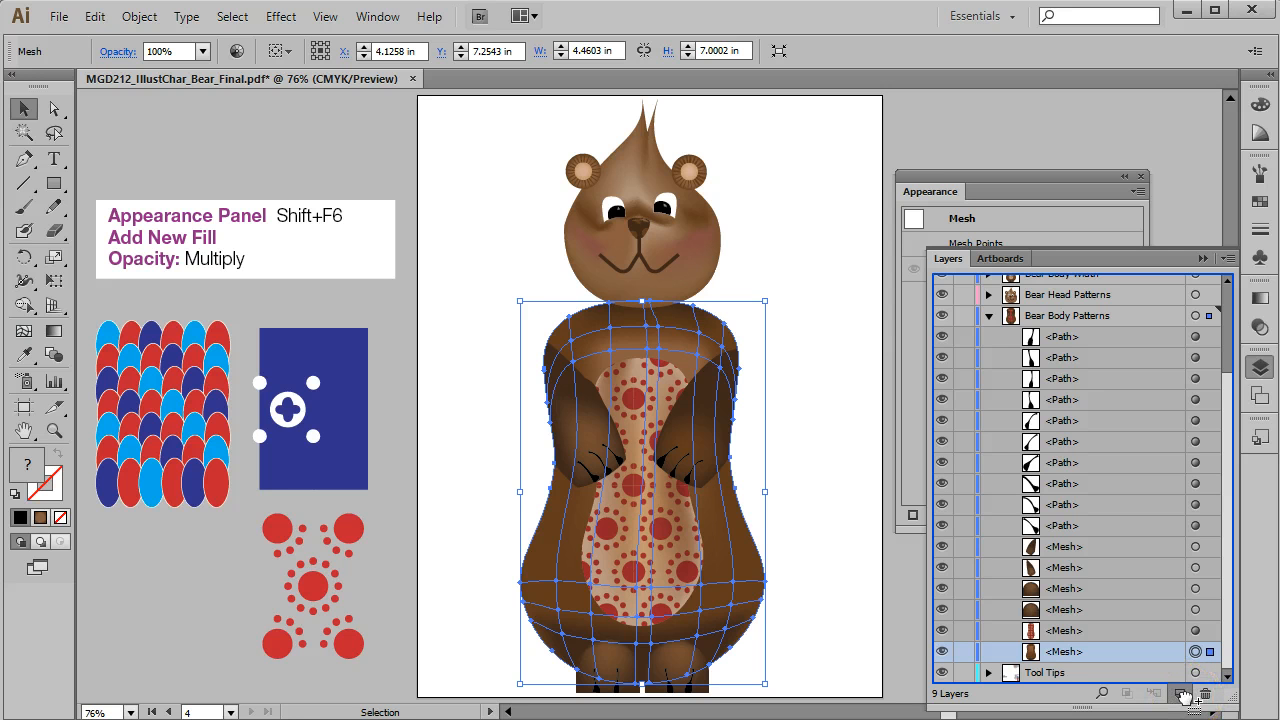
drag(1181, 692, 1180, 694)
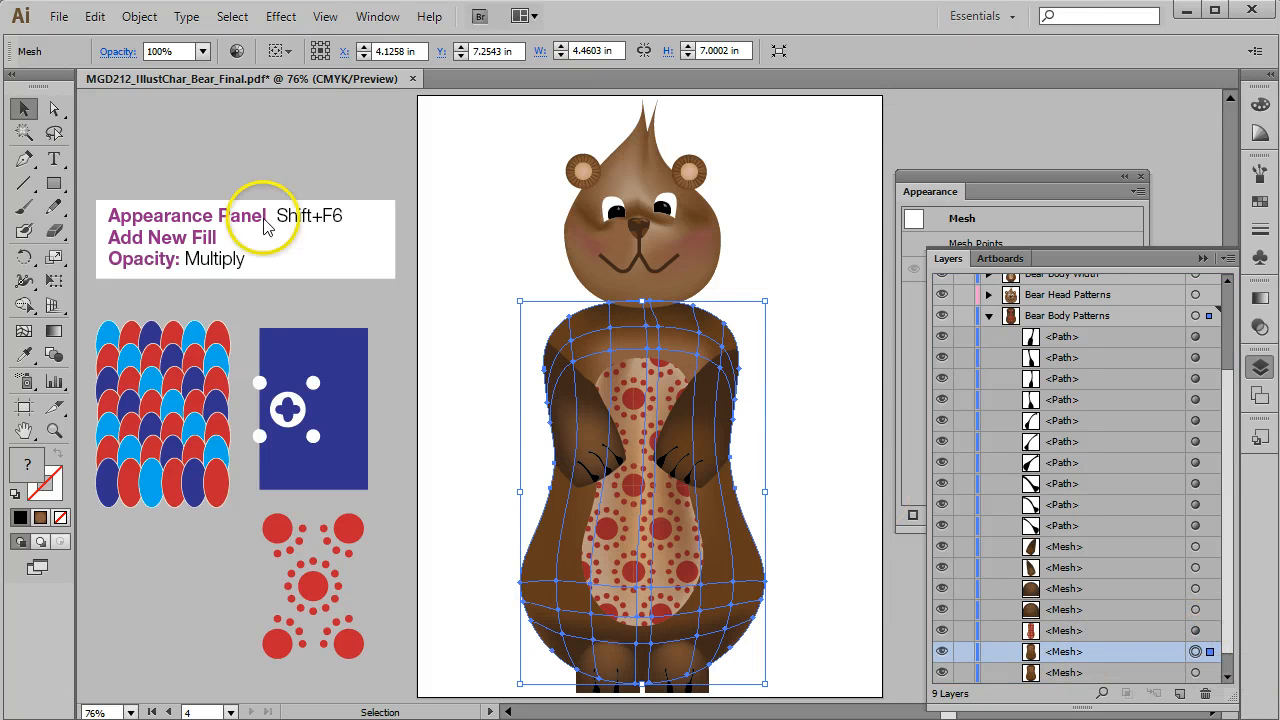
Draw a red-dot-patterned rectangle over the bear's lower body, widen it beyond both sides, and select its entry in the layer.
click(54, 183)
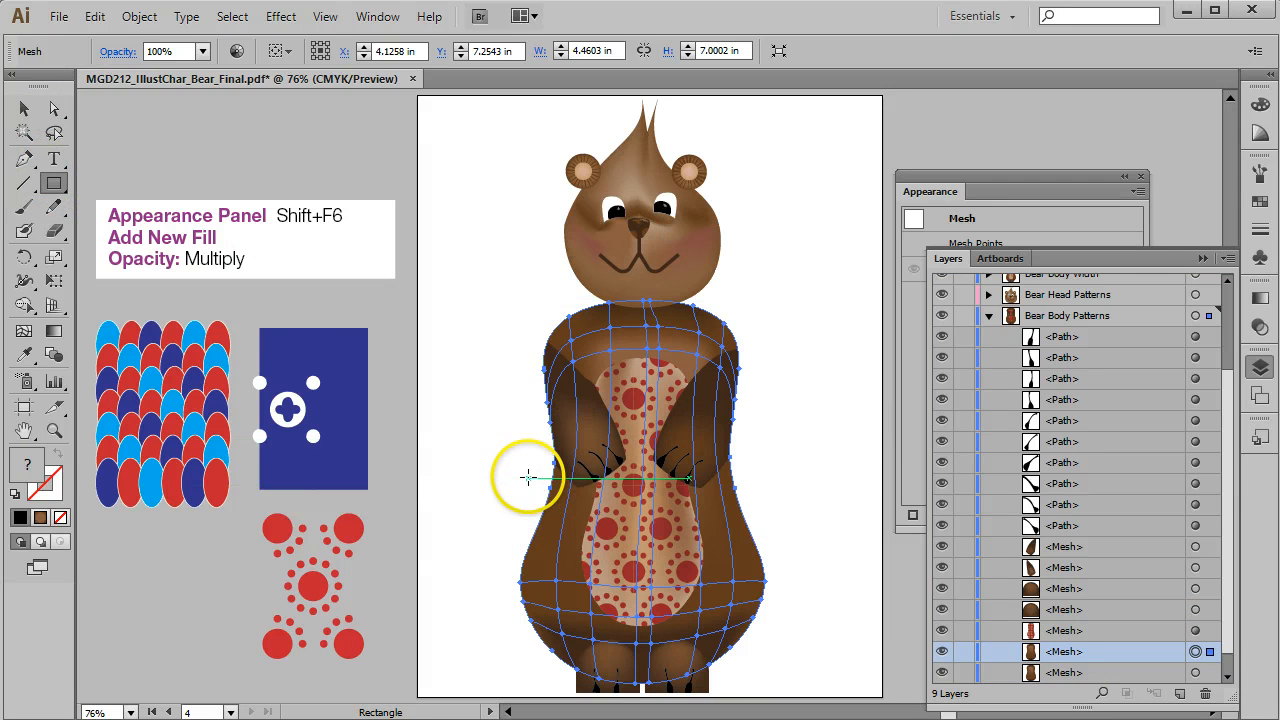
drag(527, 478, 790, 680)
click(24, 108)
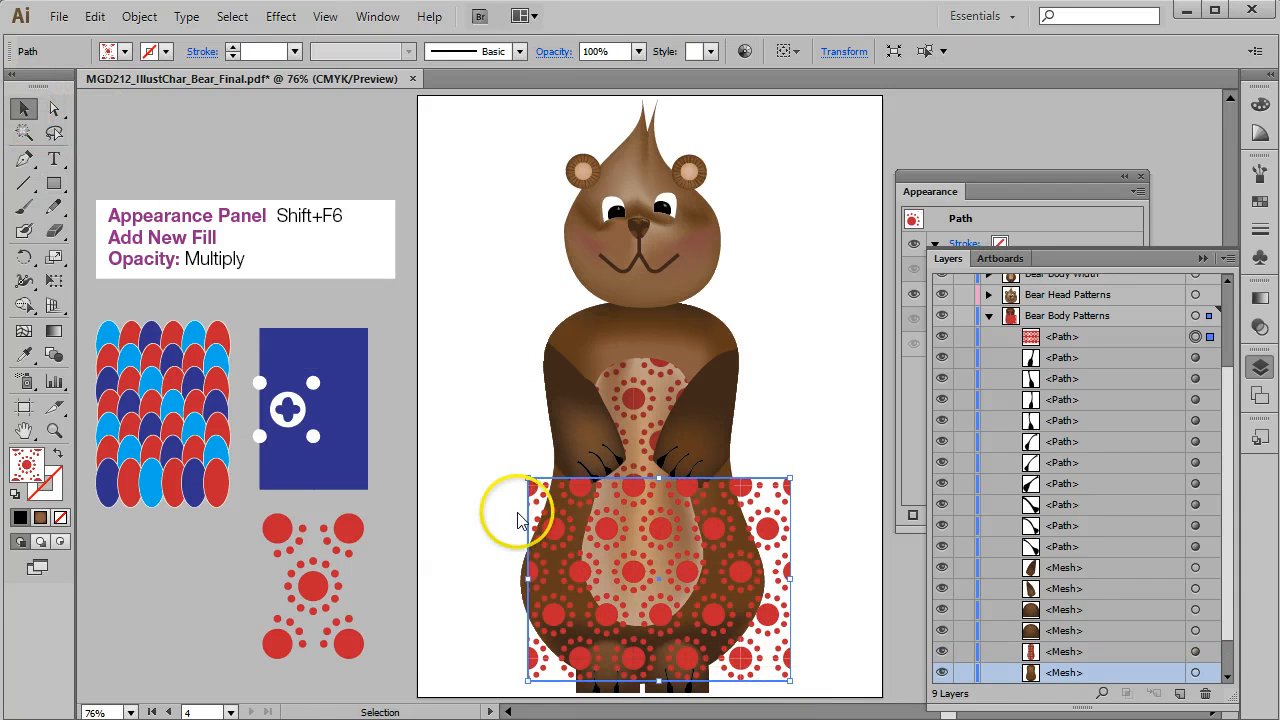
drag(527, 478, 488, 466)
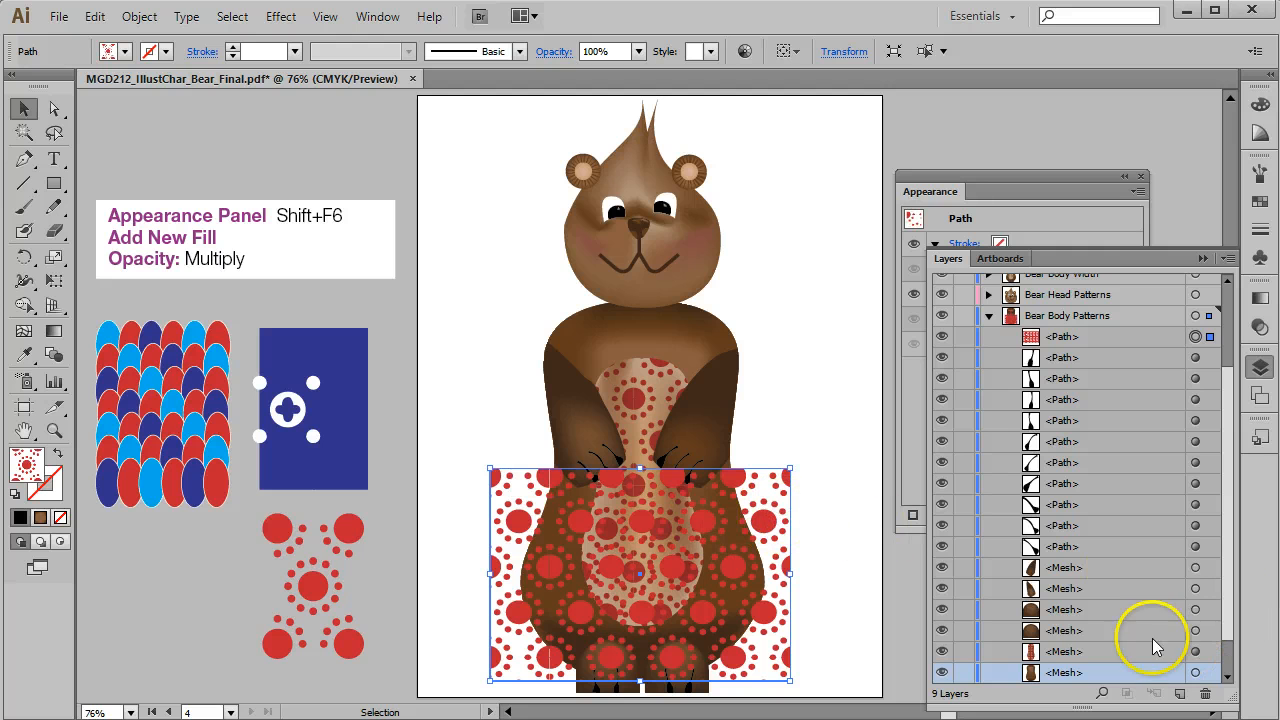
click(1125, 340)
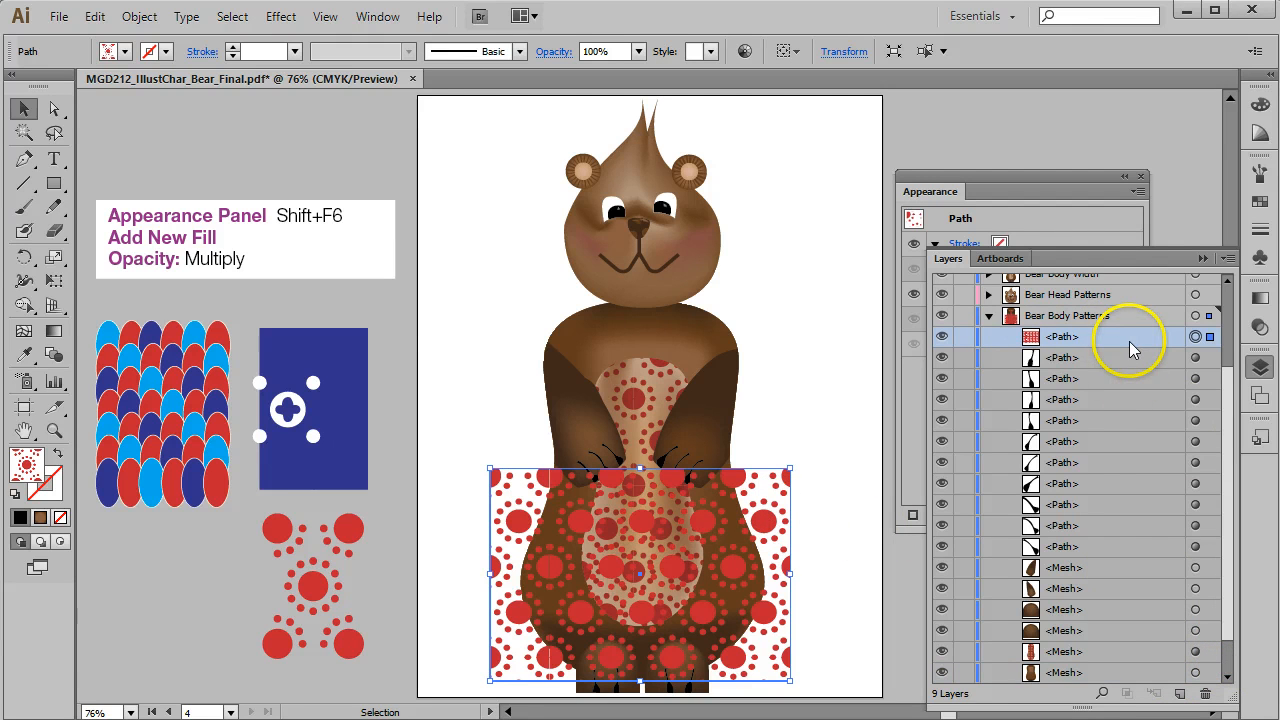
Move the dotted rectangle directly above the duplicated body mesh in the layer order and make a clipping mask from the two.
drag(1129, 341, 1146, 665)
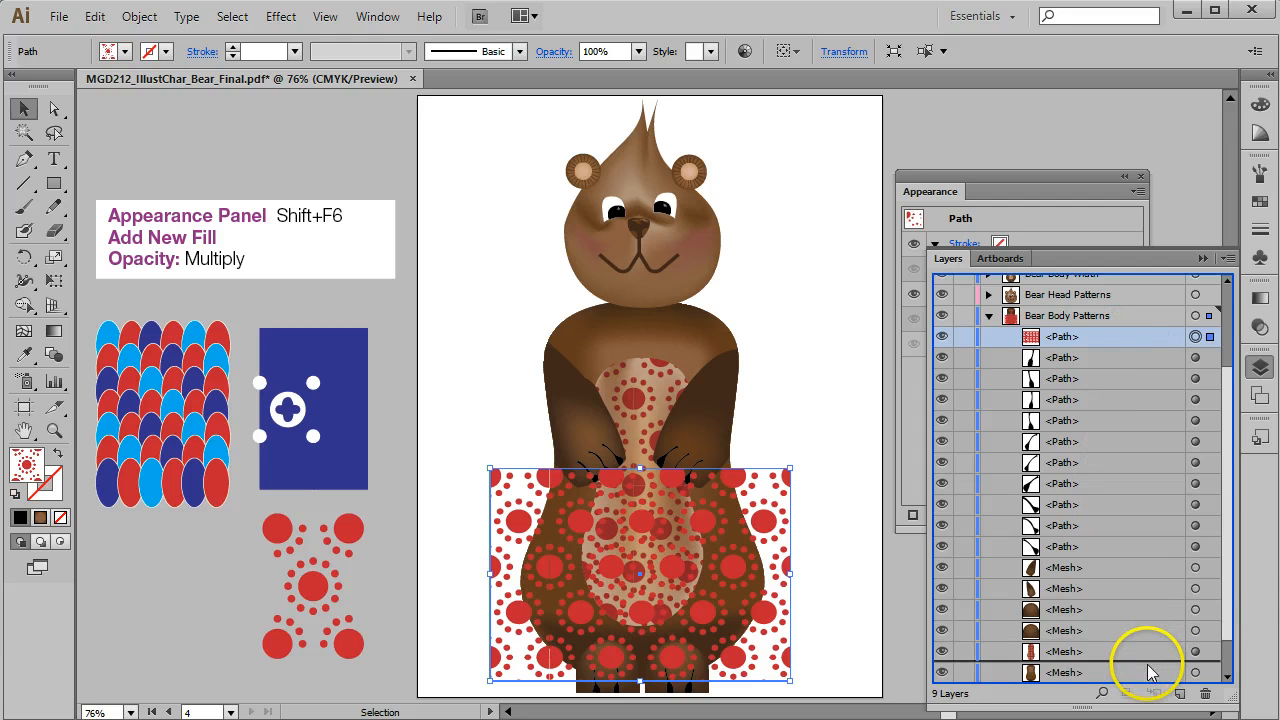
drag(1228, 611, 1230, 670)
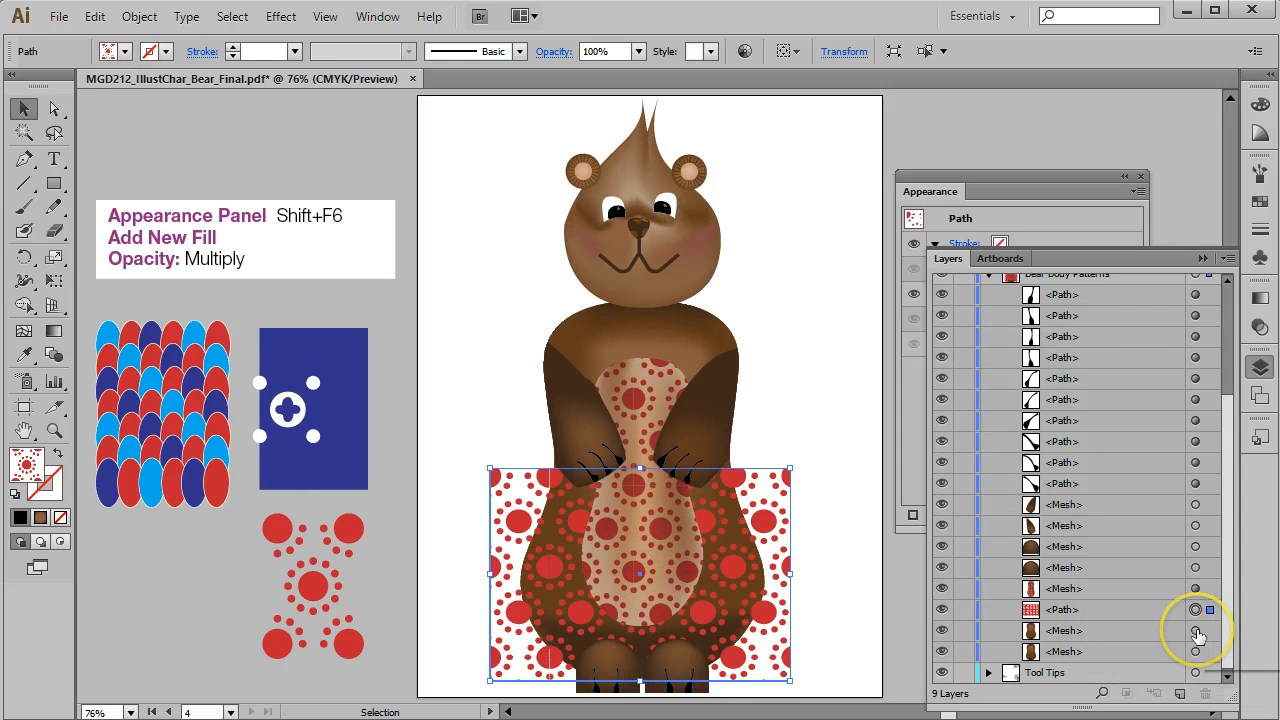
click(1131, 608)
shift+click(1138, 633)
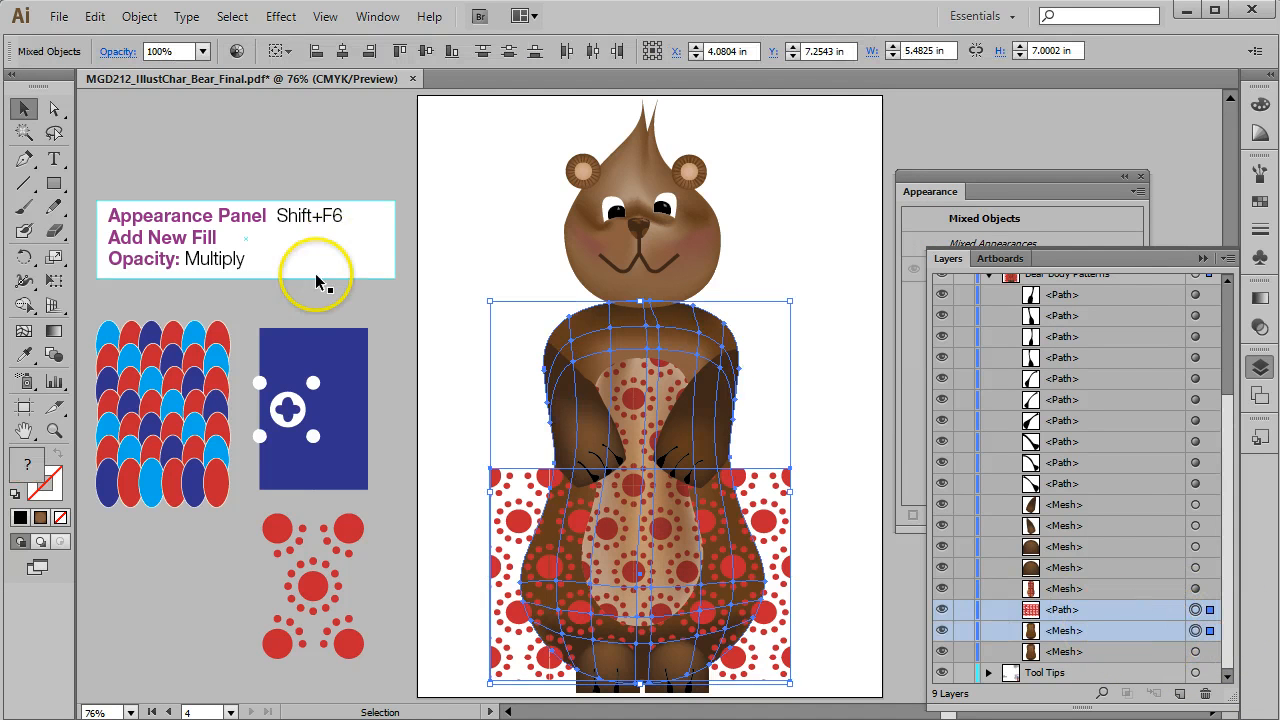
click(139, 16)
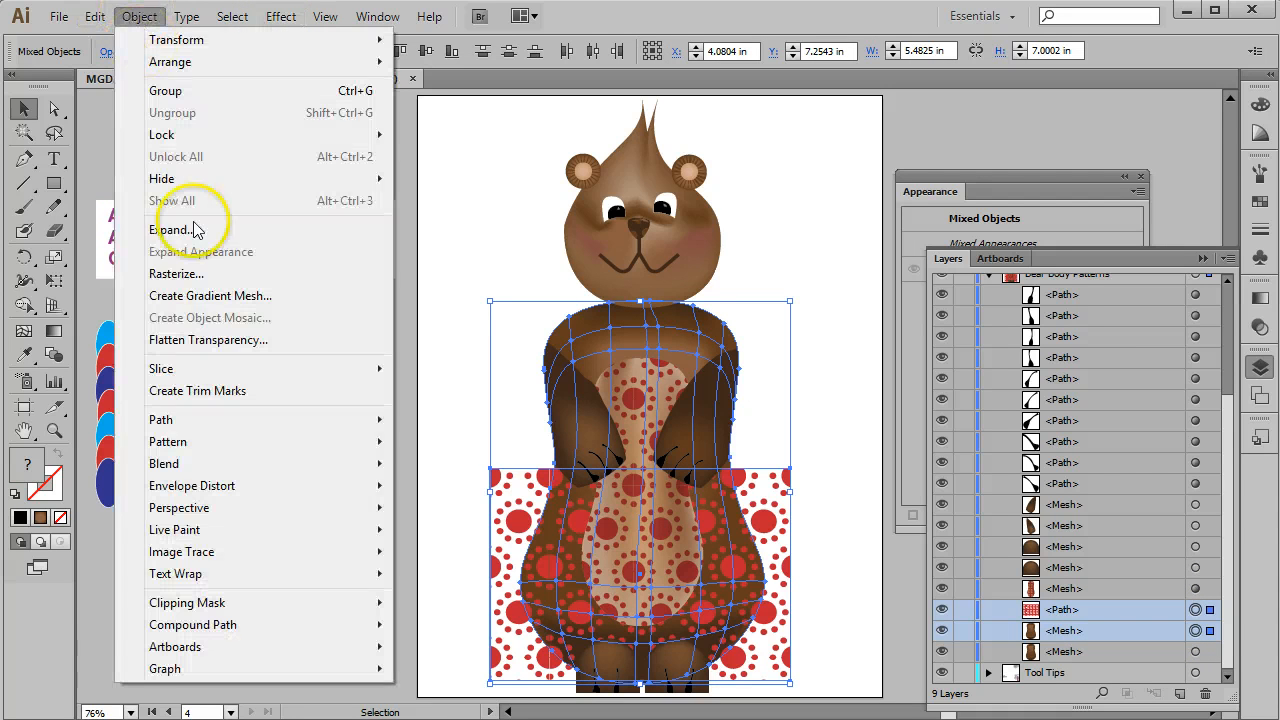
mouse_move(243, 599)
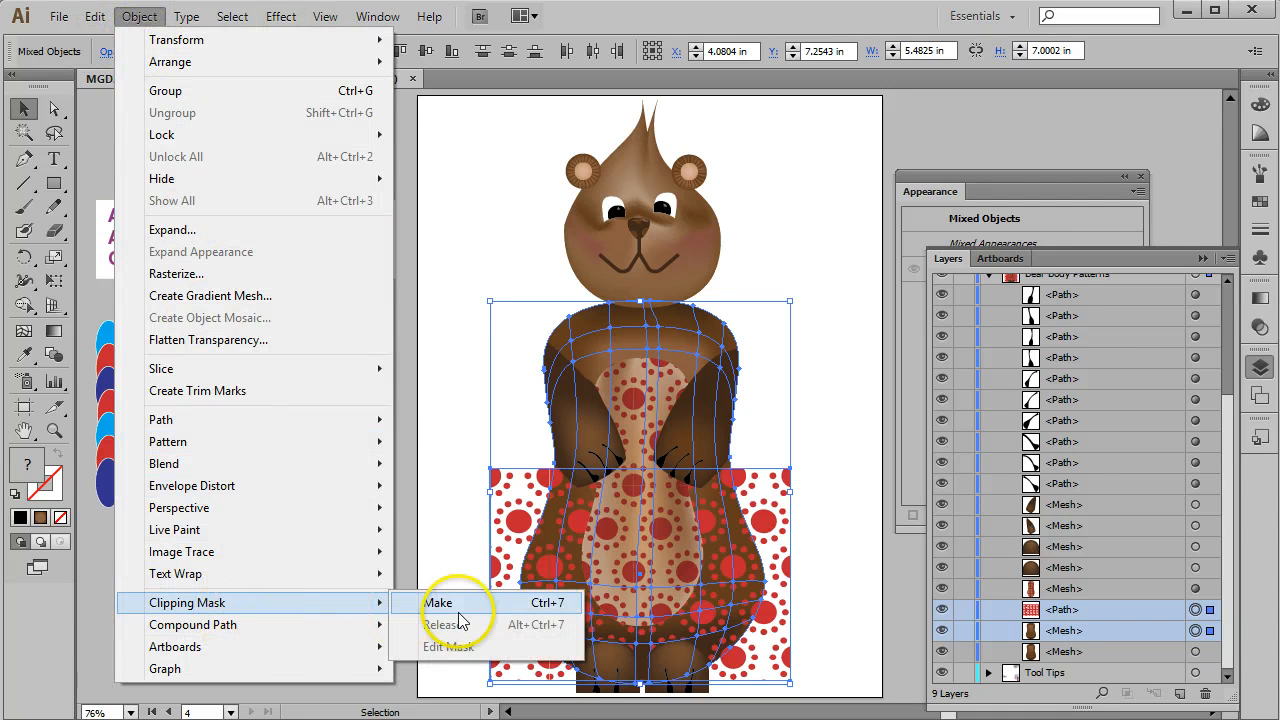
click(458, 608)
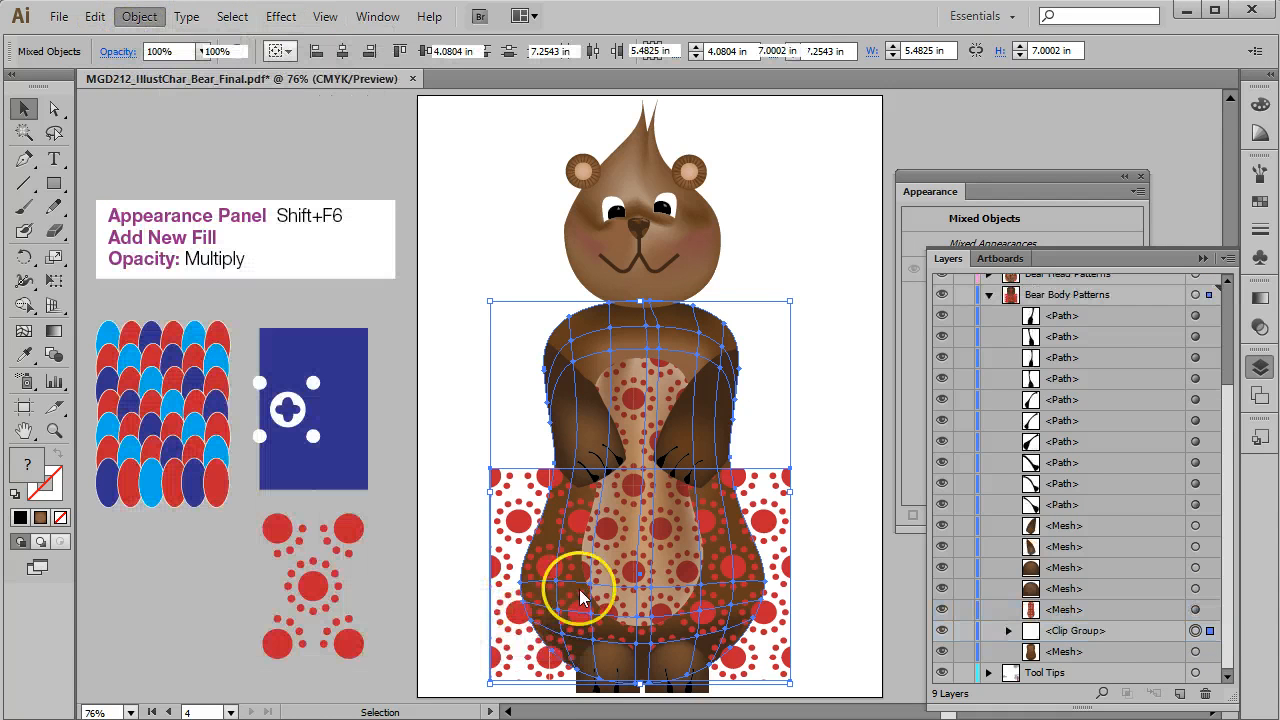
Expand the clip group in the Bear Body Patterns layer and target the body mesh inside it.
click(1092, 630)
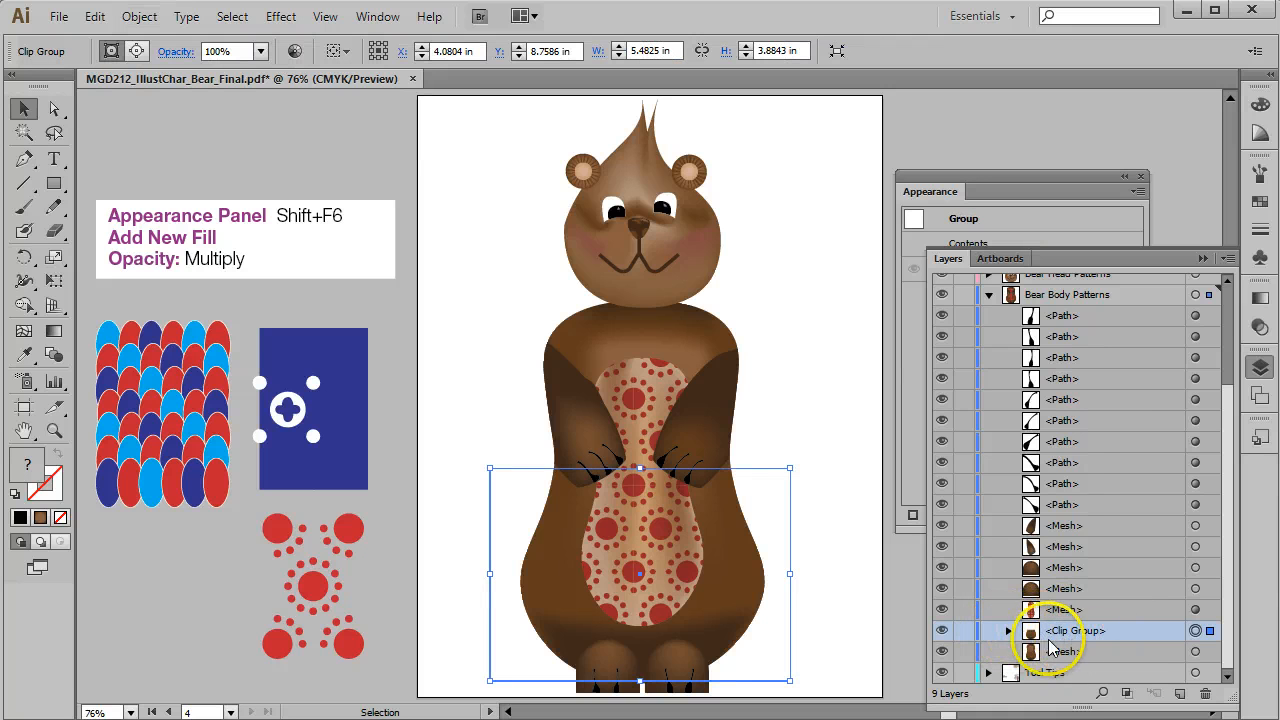
click(1008, 630)
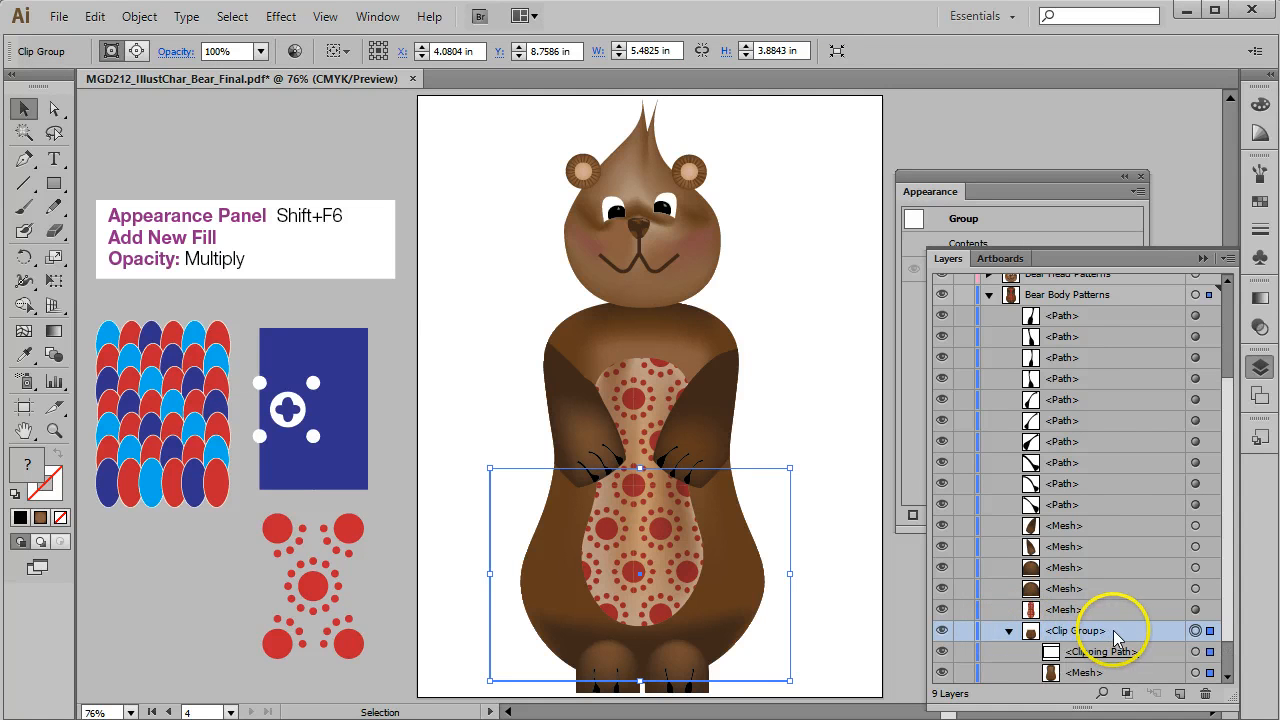
scroll(1113, 630, down, 1)
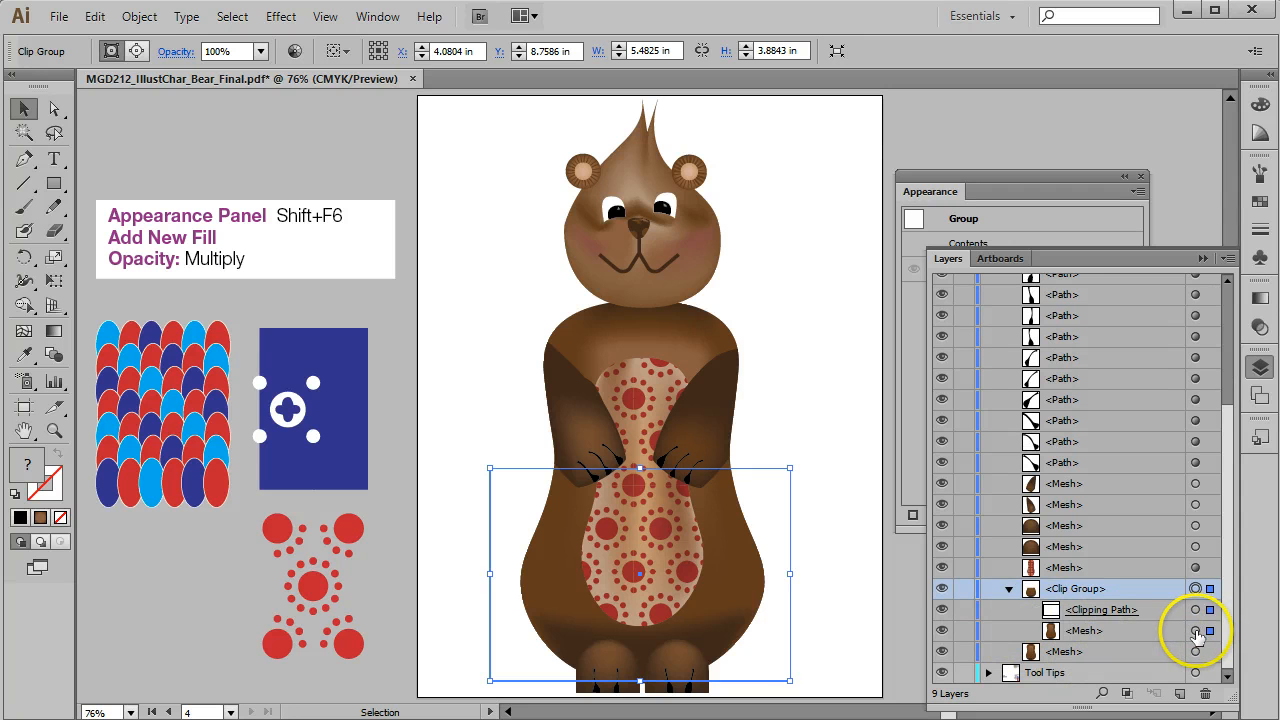
click(1196, 631)
click(1143, 632)
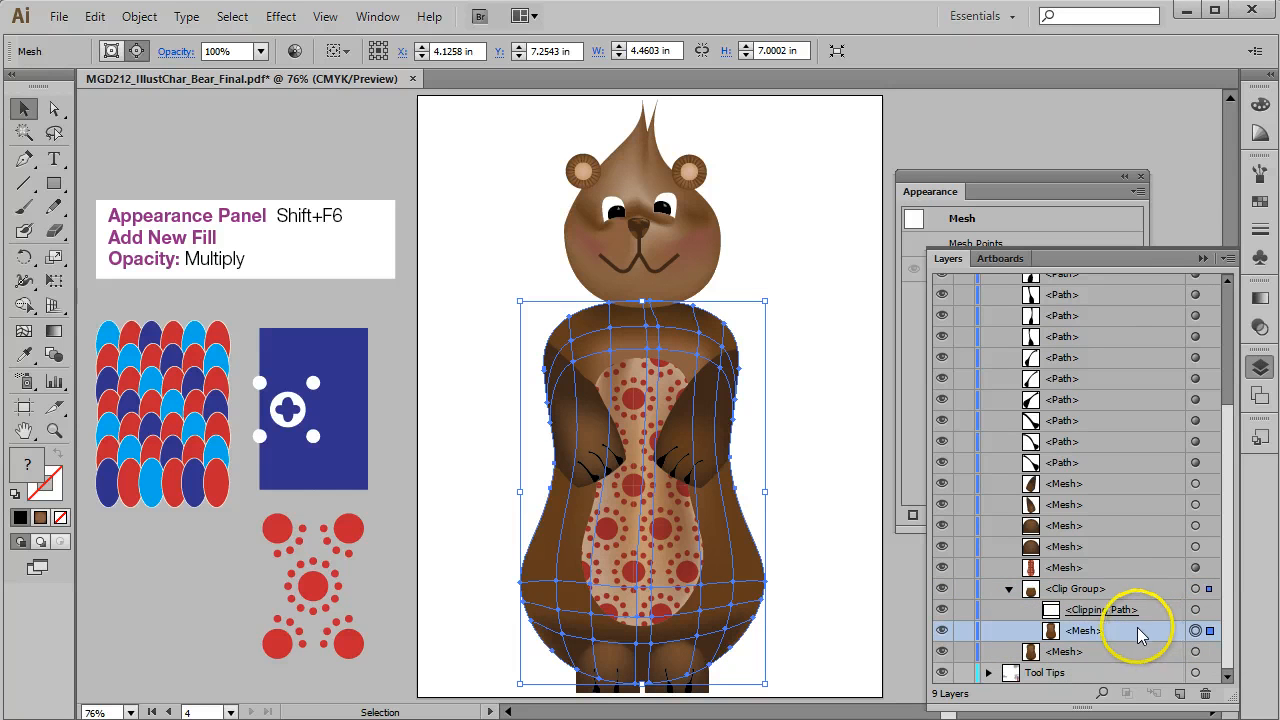
Add a new fill to the clipped body mesh and apply the red and blue overlapping-scale pattern swatch.
click(1260, 367)
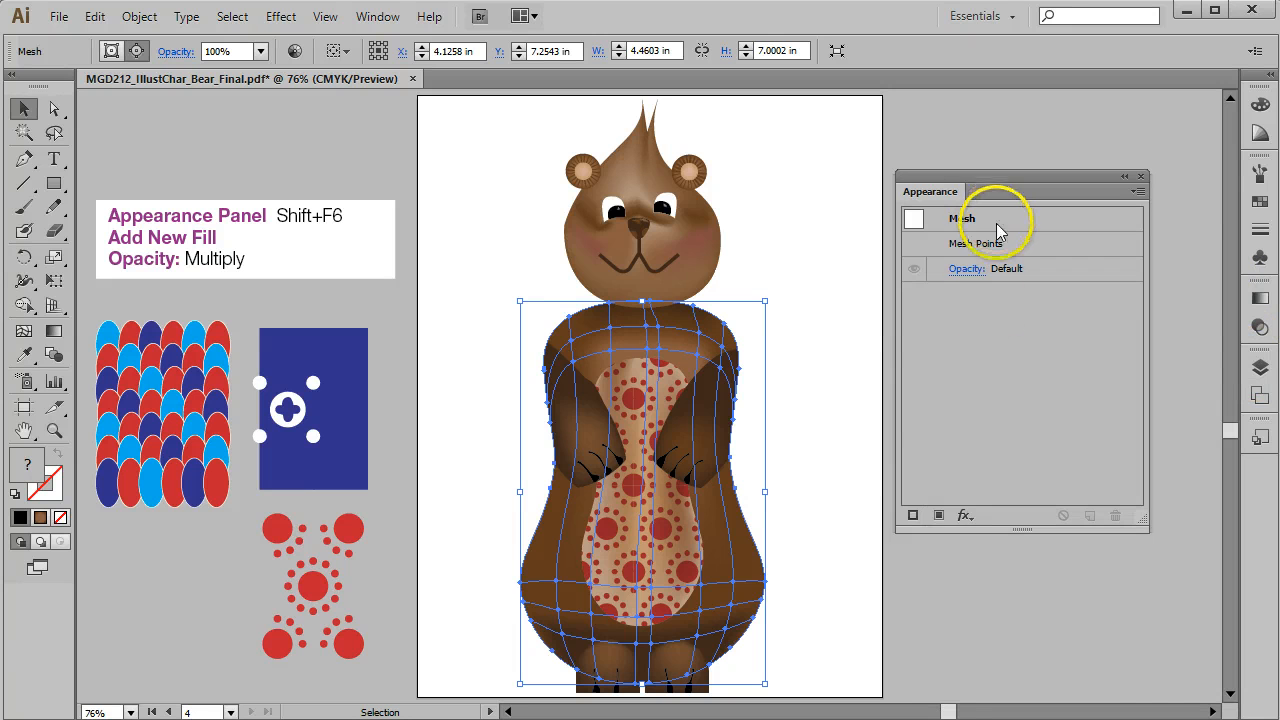
click(938, 515)
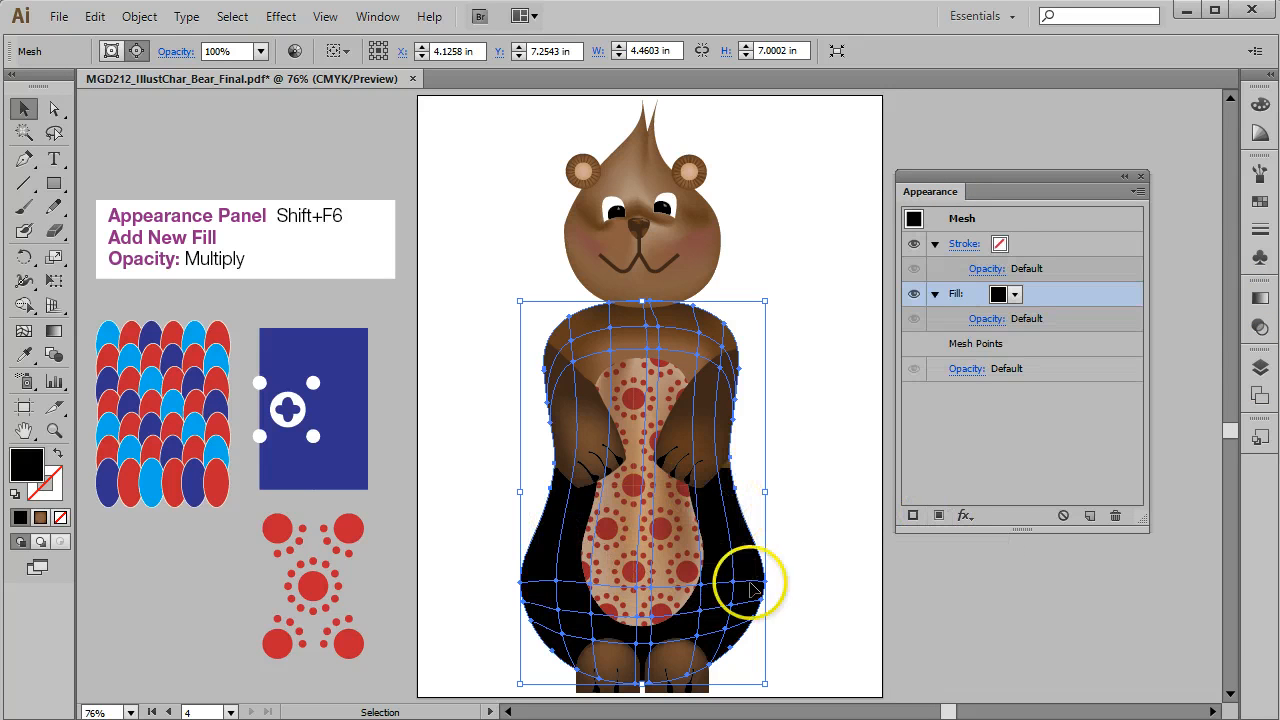
click(1015, 295)
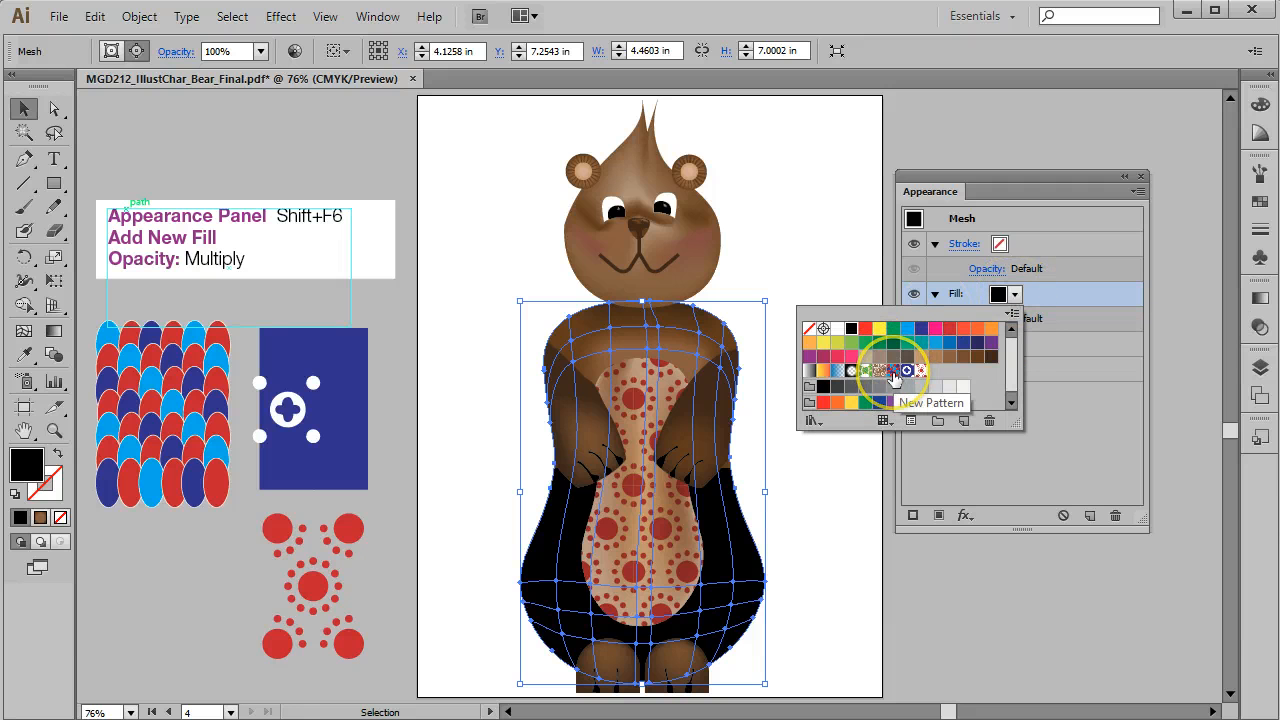
click(893, 373)
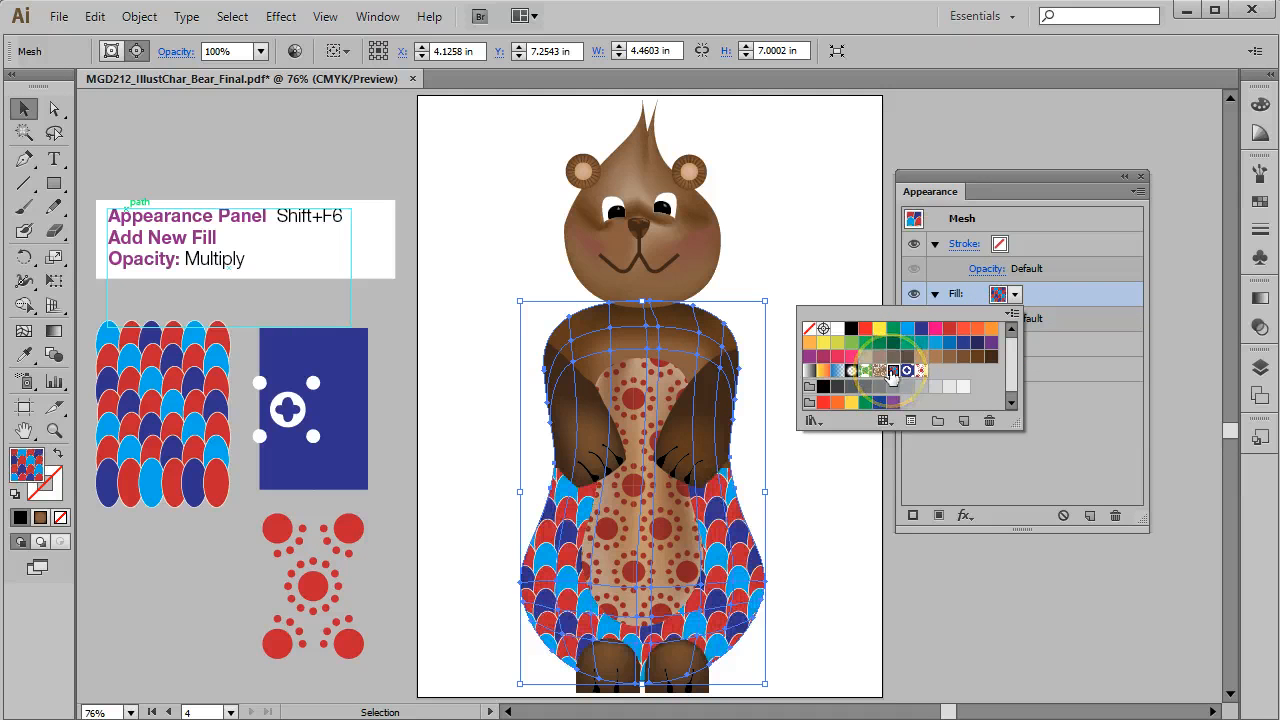
click(1110, 287)
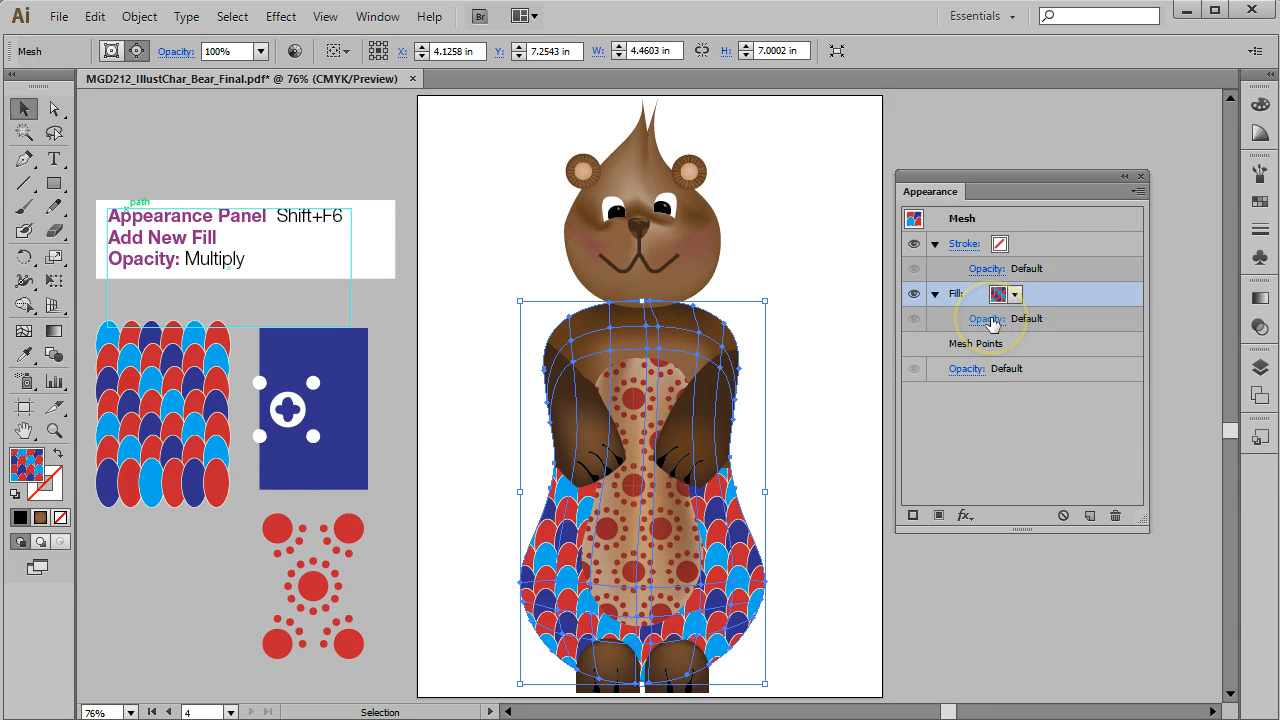
Try the Multiply blending mode on the scale pattern fill and return it to Normal.
click(991, 320)
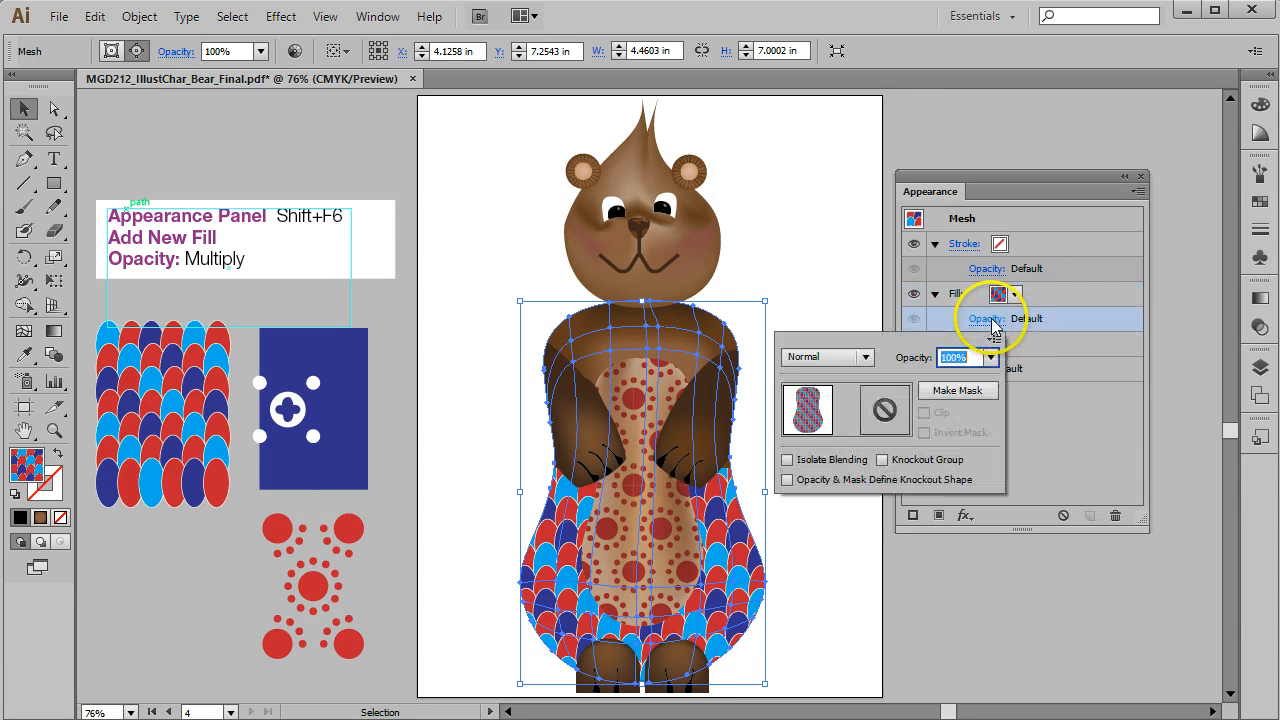
click(857, 360)
click(823, 341)
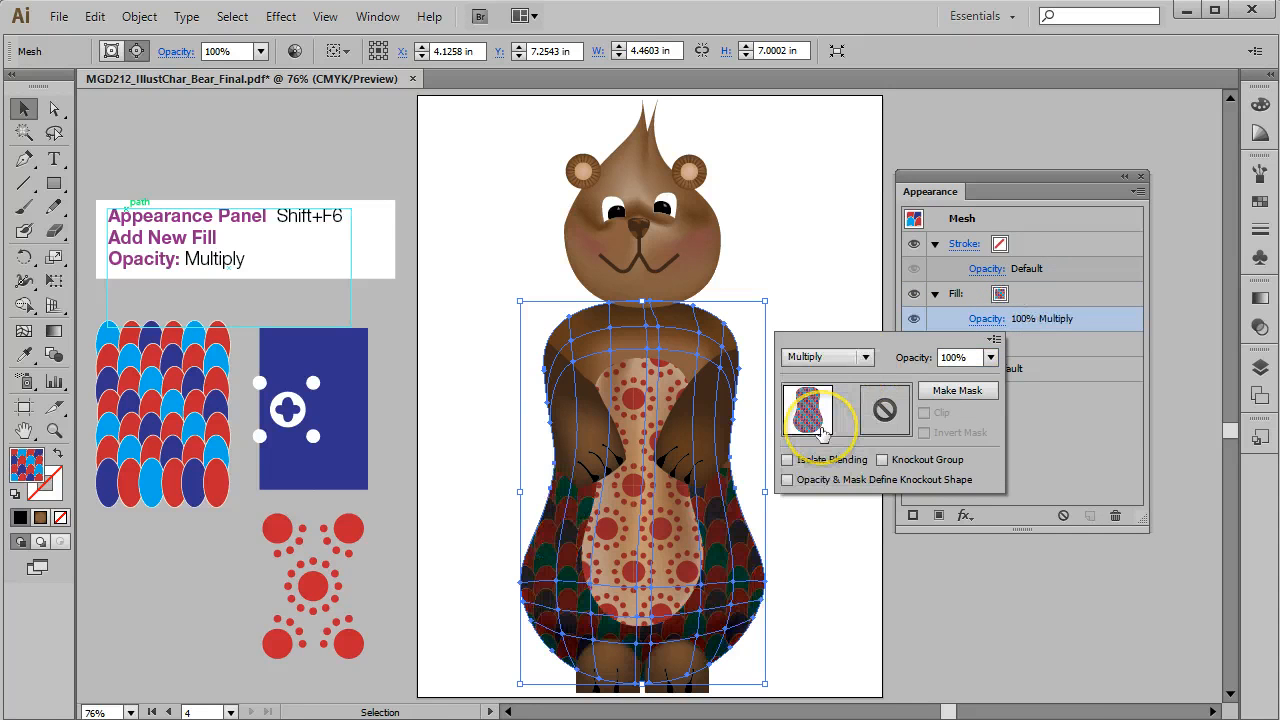
click(865, 357)
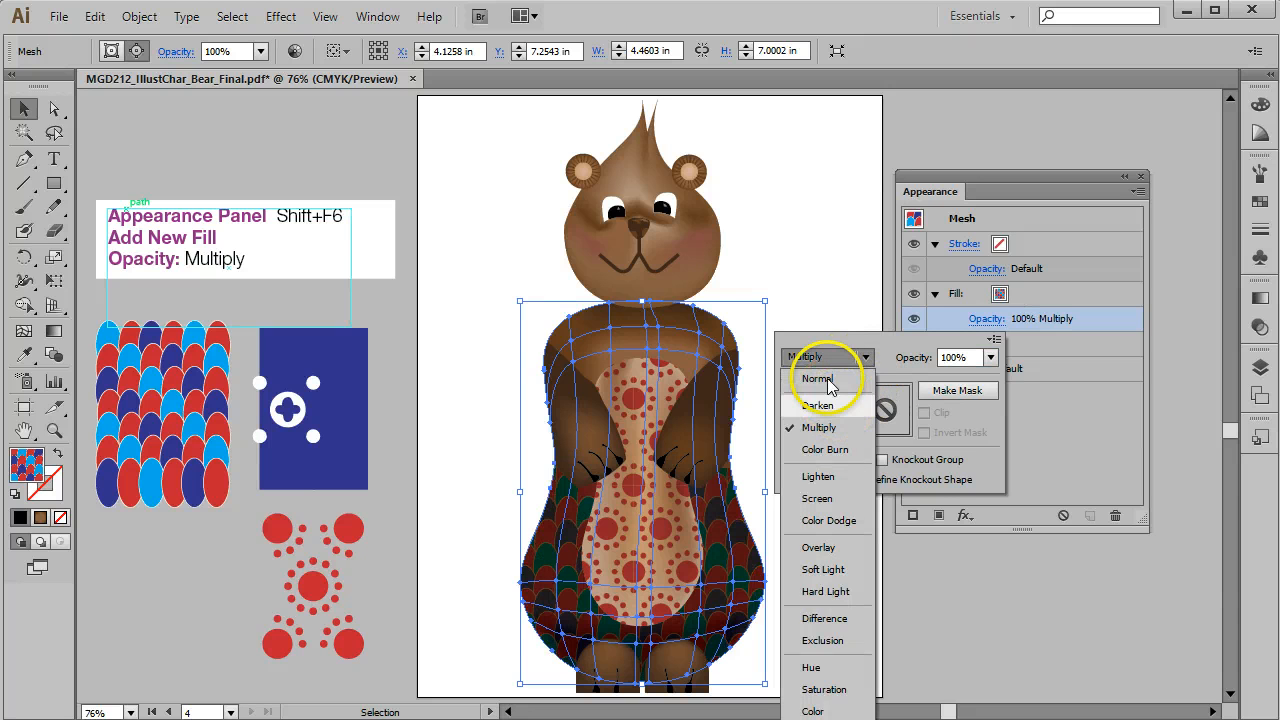
click(818, 379)
Try 40% opacity on the scale pattern fill and restore it to 100%.
click(990, 358)
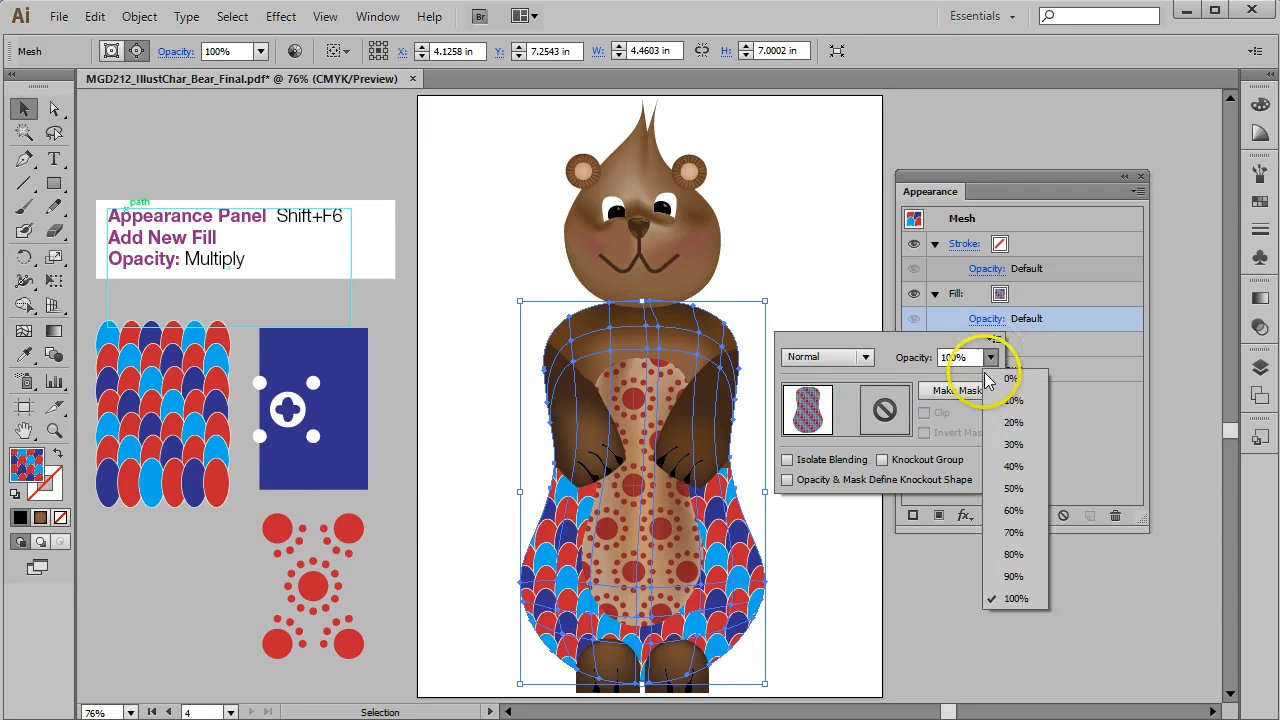
click(1021, 470)
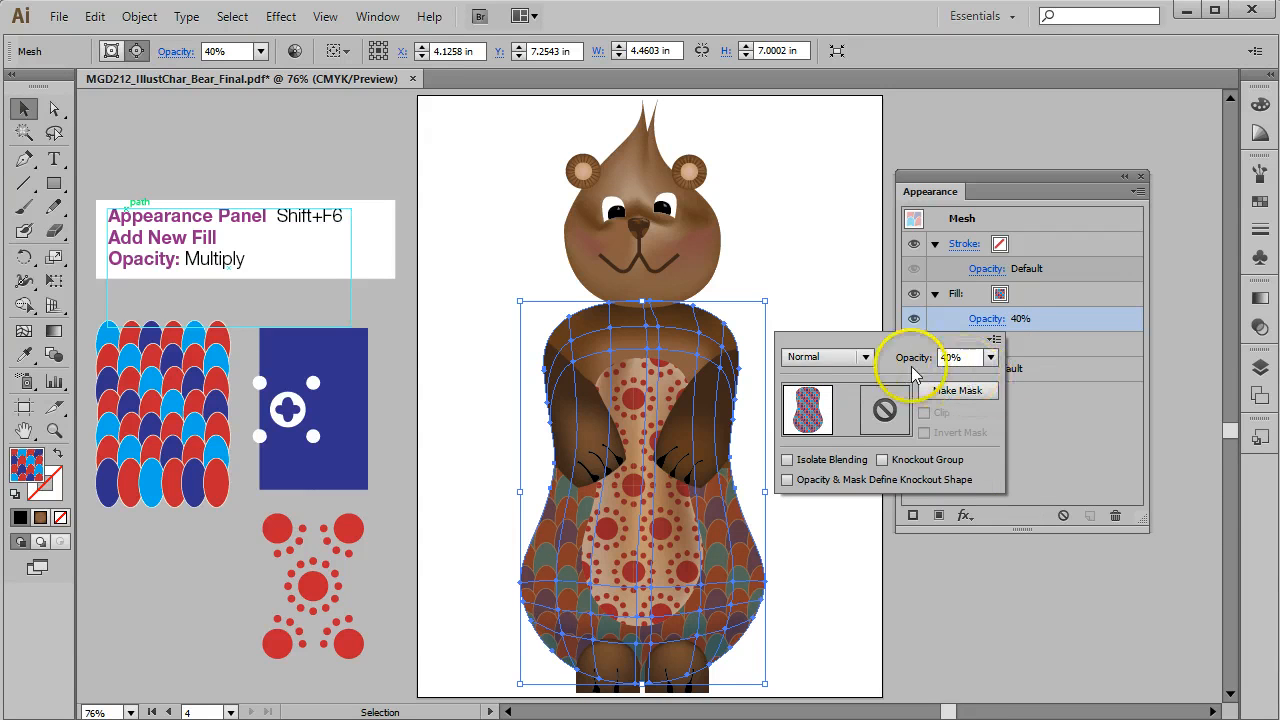
click(990, 358)
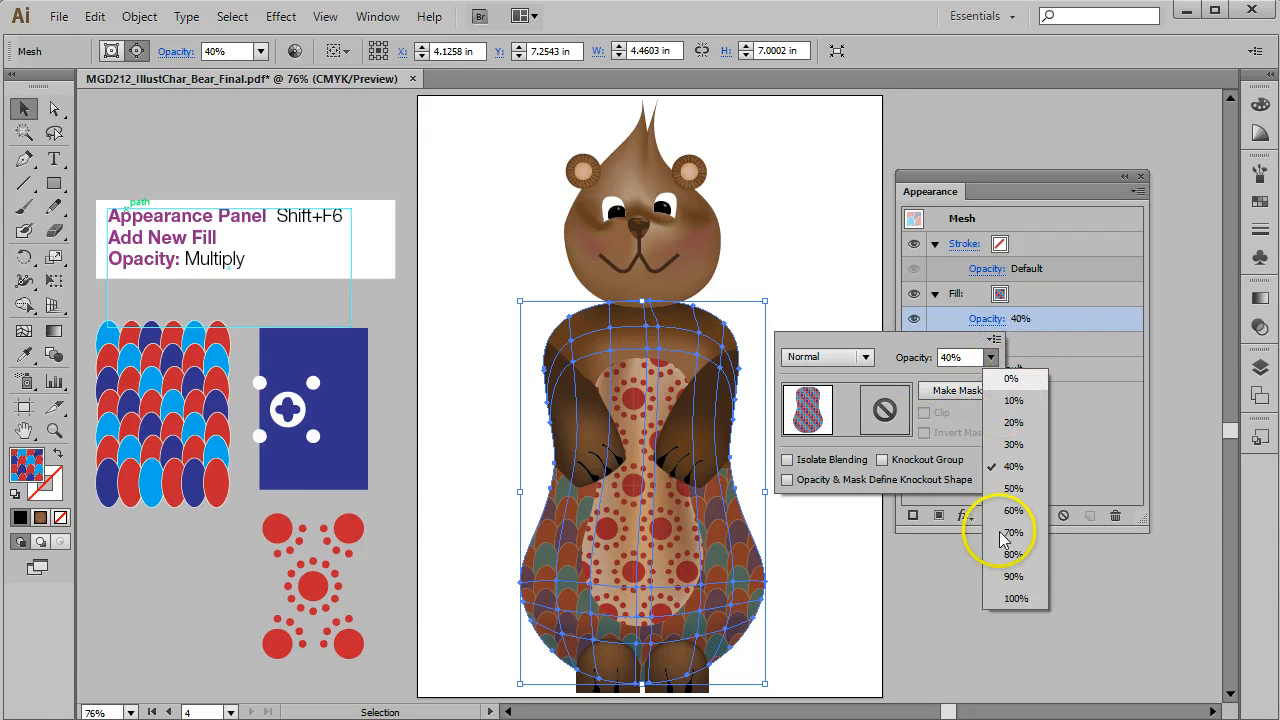
click(1015, 597)
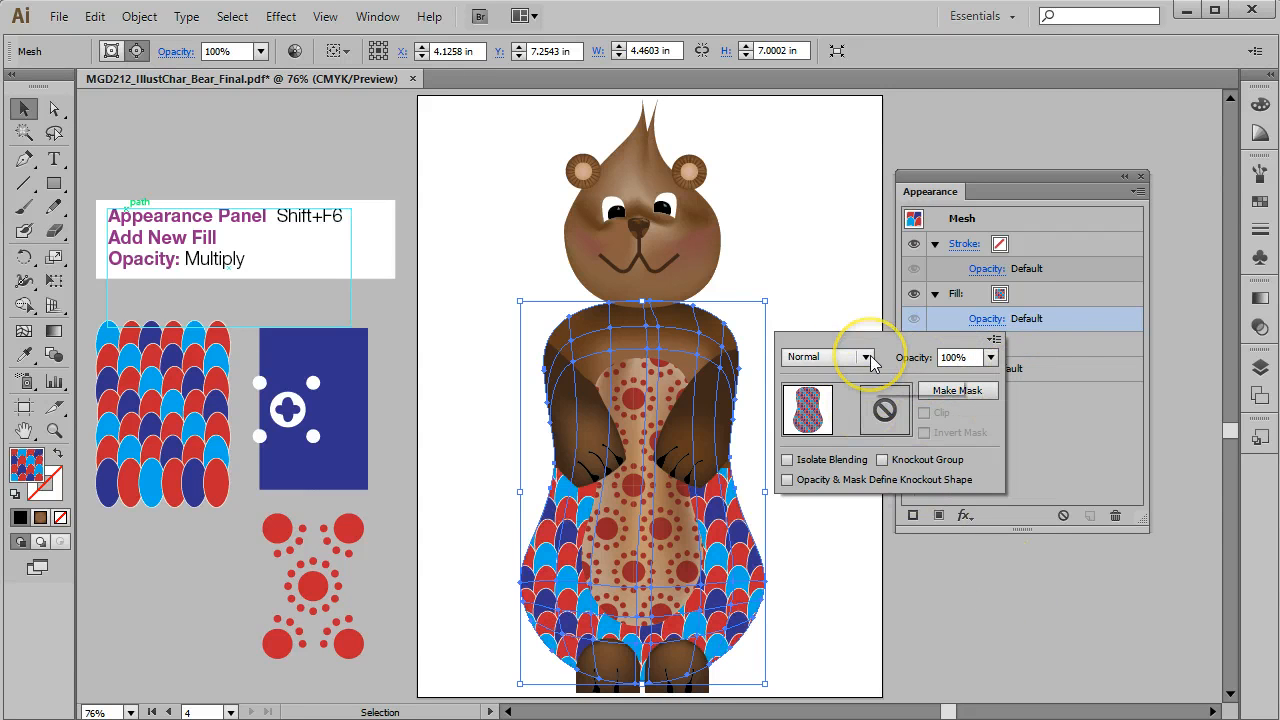
click(1109, 365)
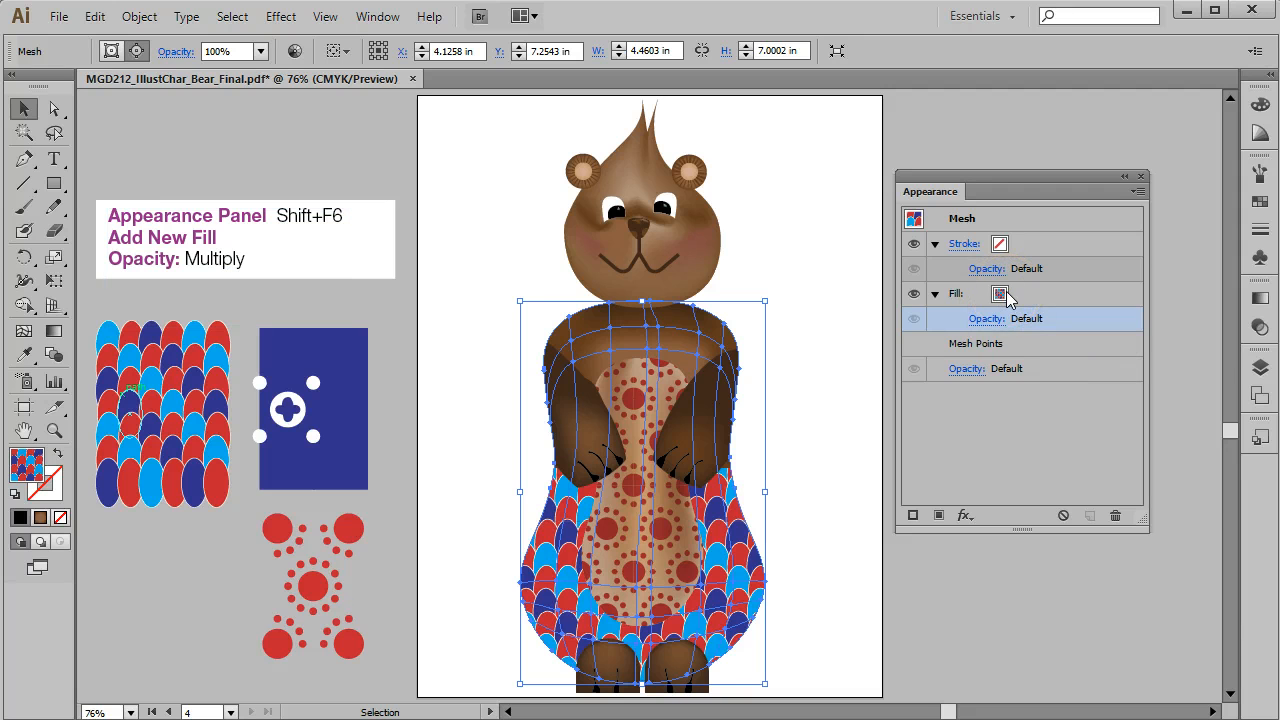
Change the clipped mesh's fill to the dark blue pattern swatch with white circles and crosses.
click(1003, 293)
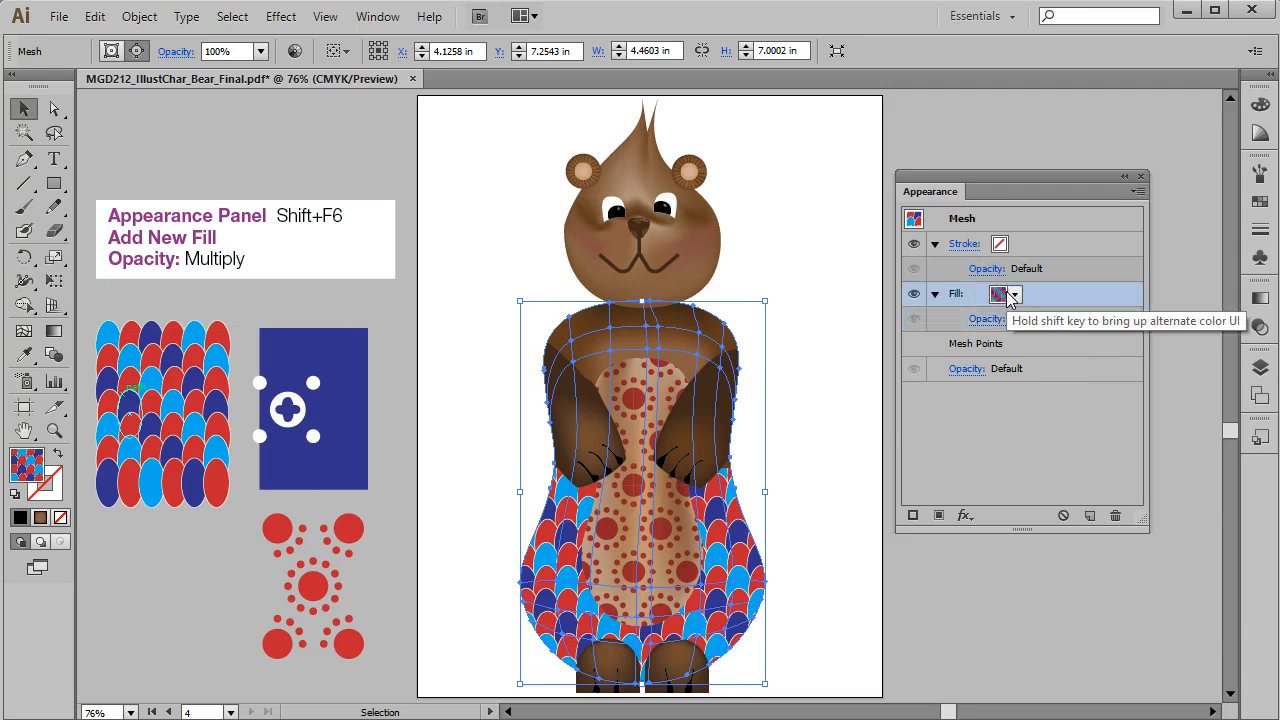
click(1015, 294)
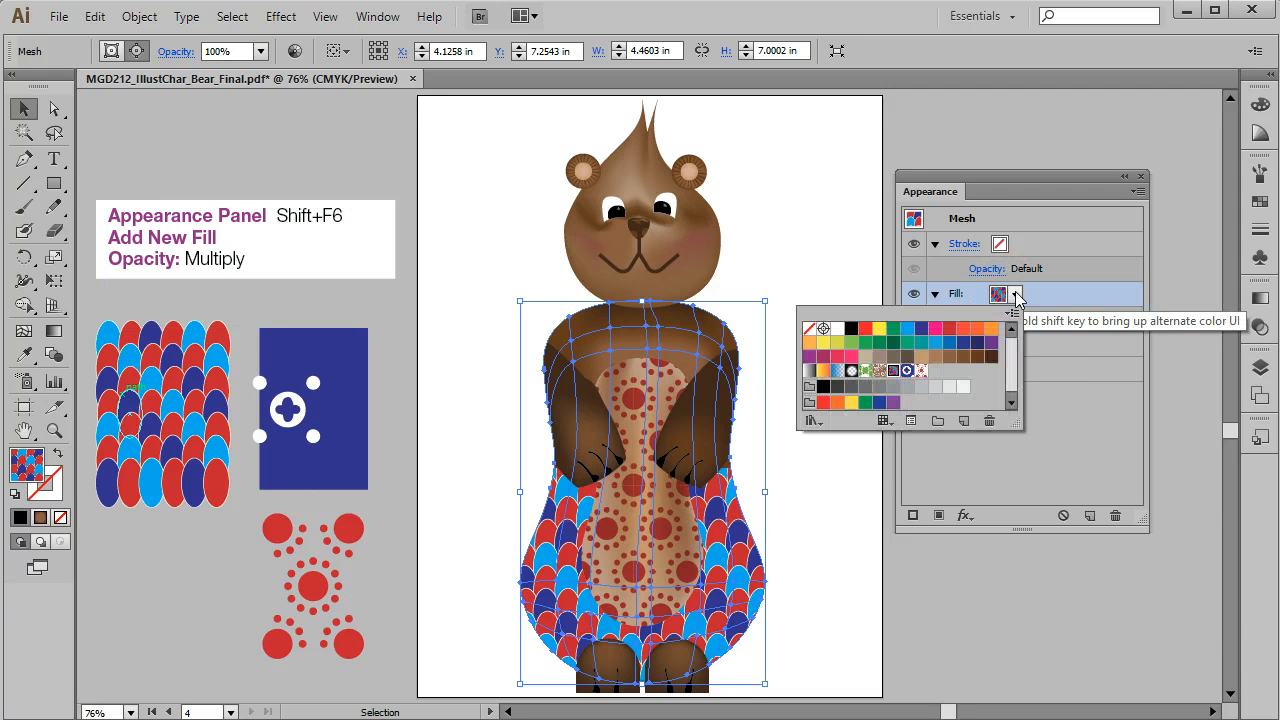
click(906, 372)
click(1094, 450)
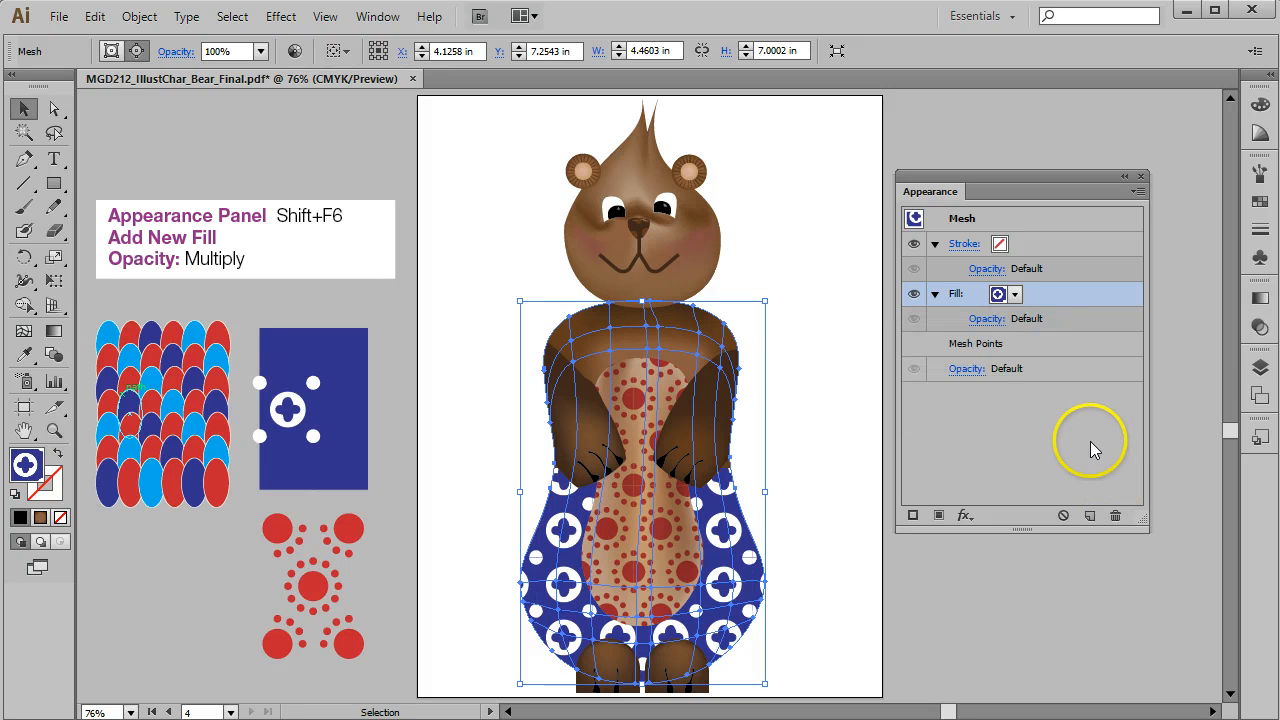
Set the blue pattern fill's blending mode to Multiply at 100% opacity.
click(1000, 319)
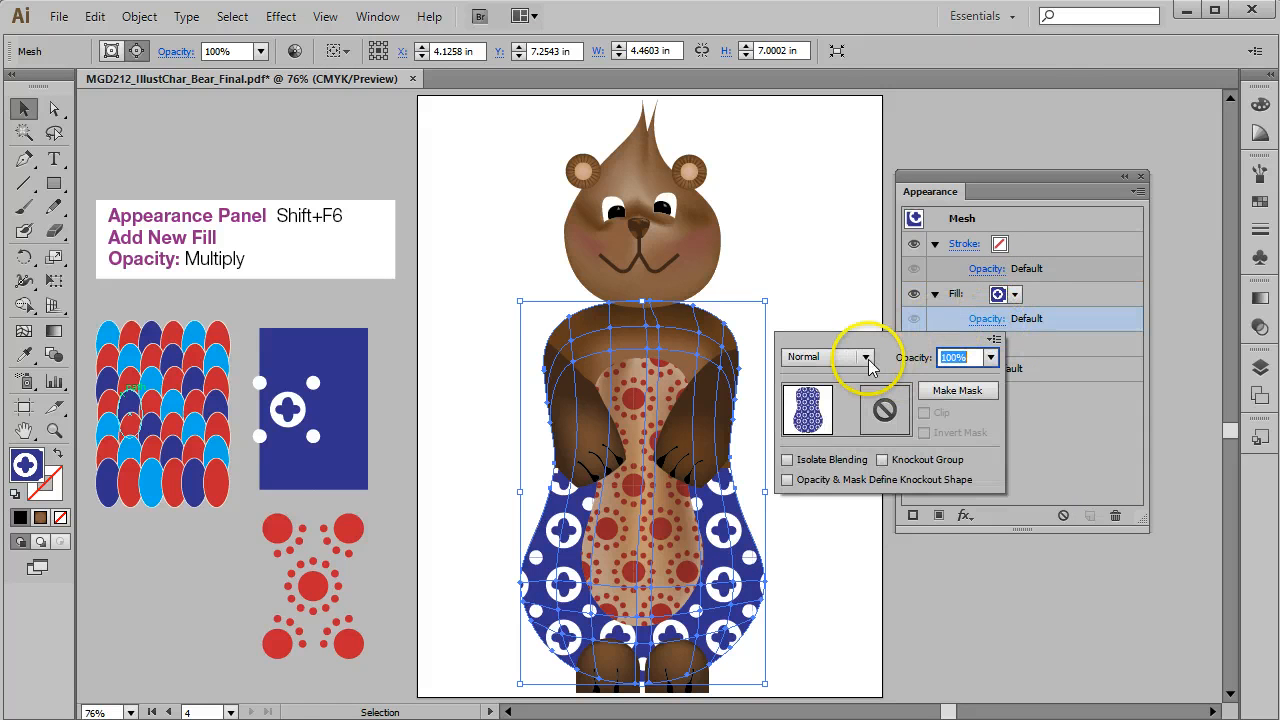
click(865, 357)
click(818, 427)
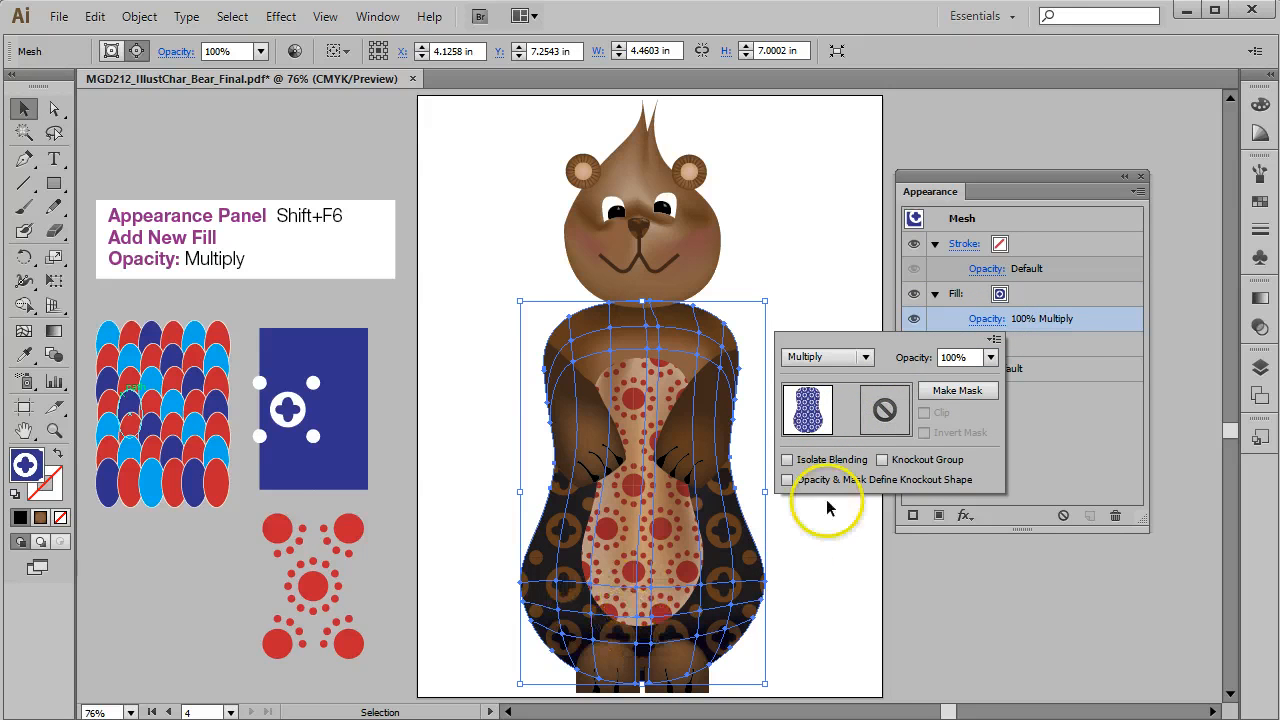
click(1093, 324)
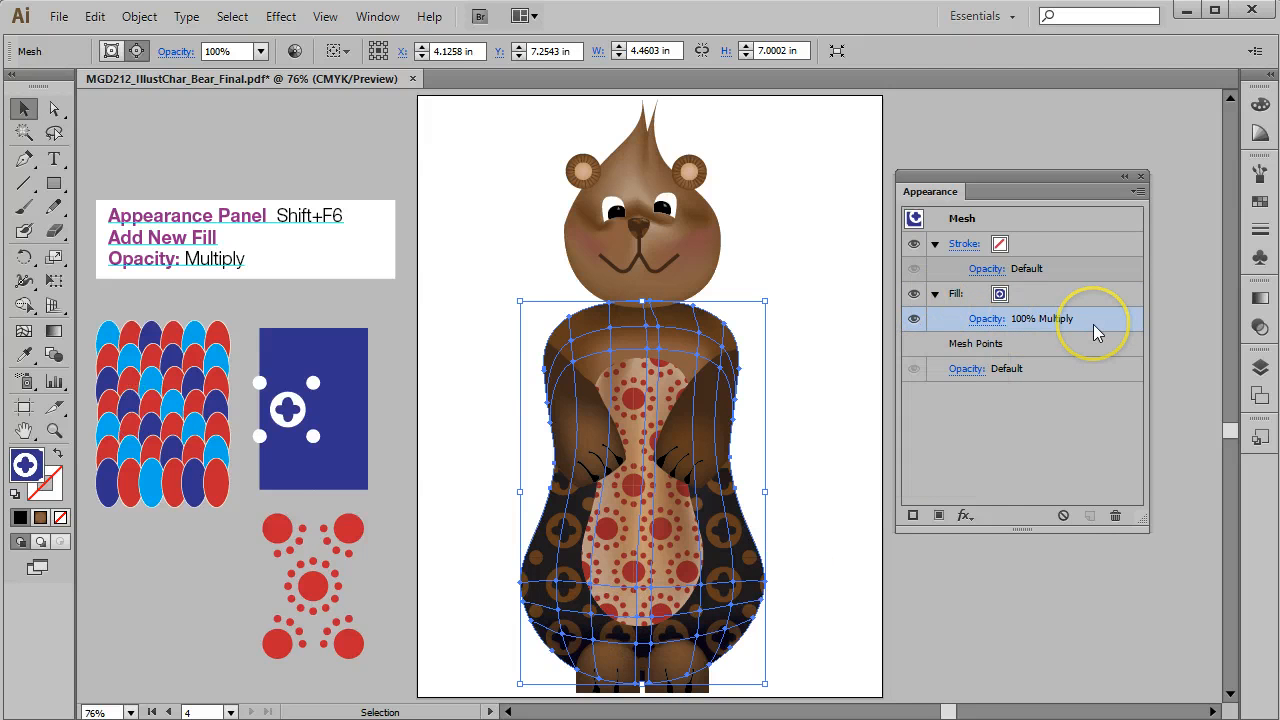
Scale only the pattern in the clipped mesh uniformly to 25%, leaving objects untransformed.
click(140, 17)
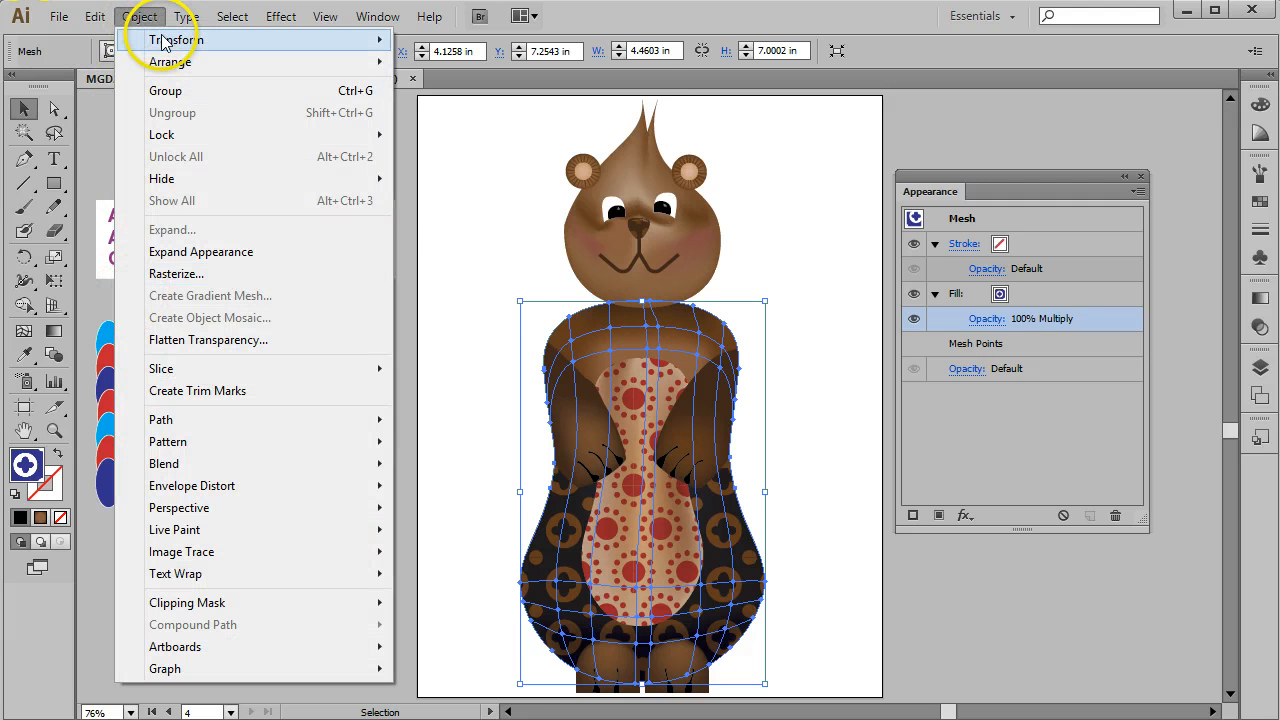
mouse_move(176, 40)
click(459, 135)
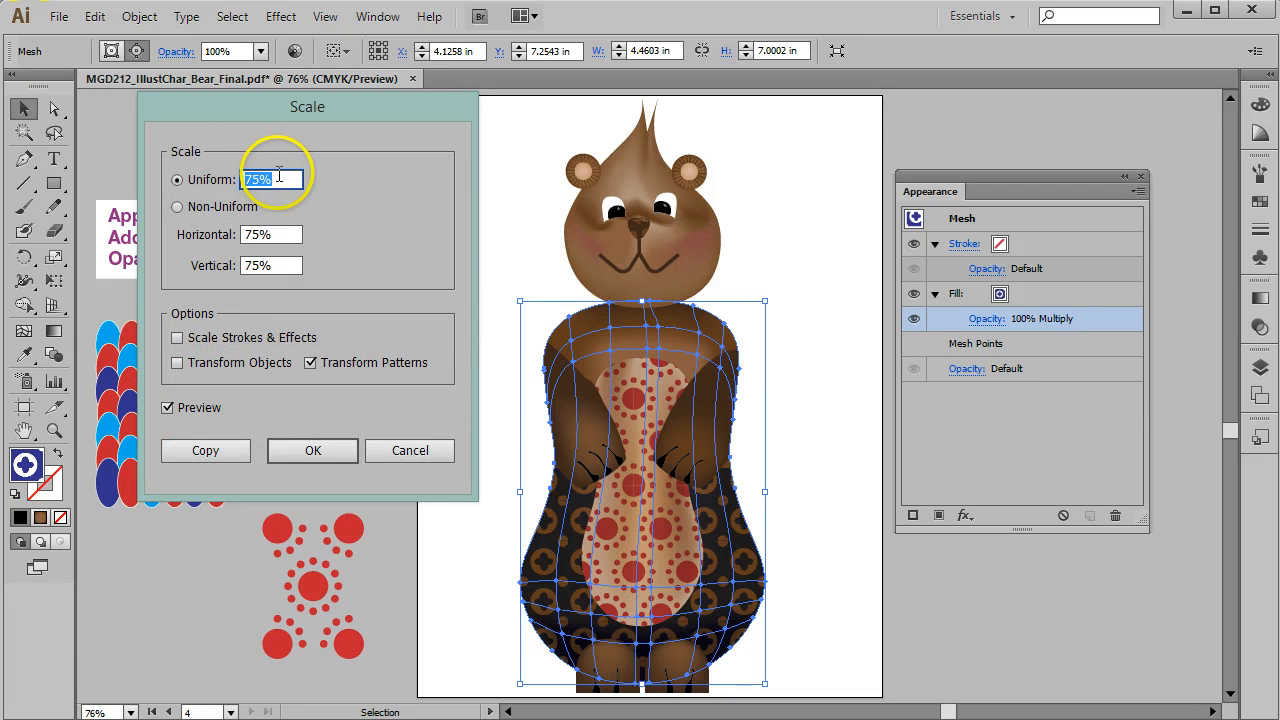
click(167, 407)
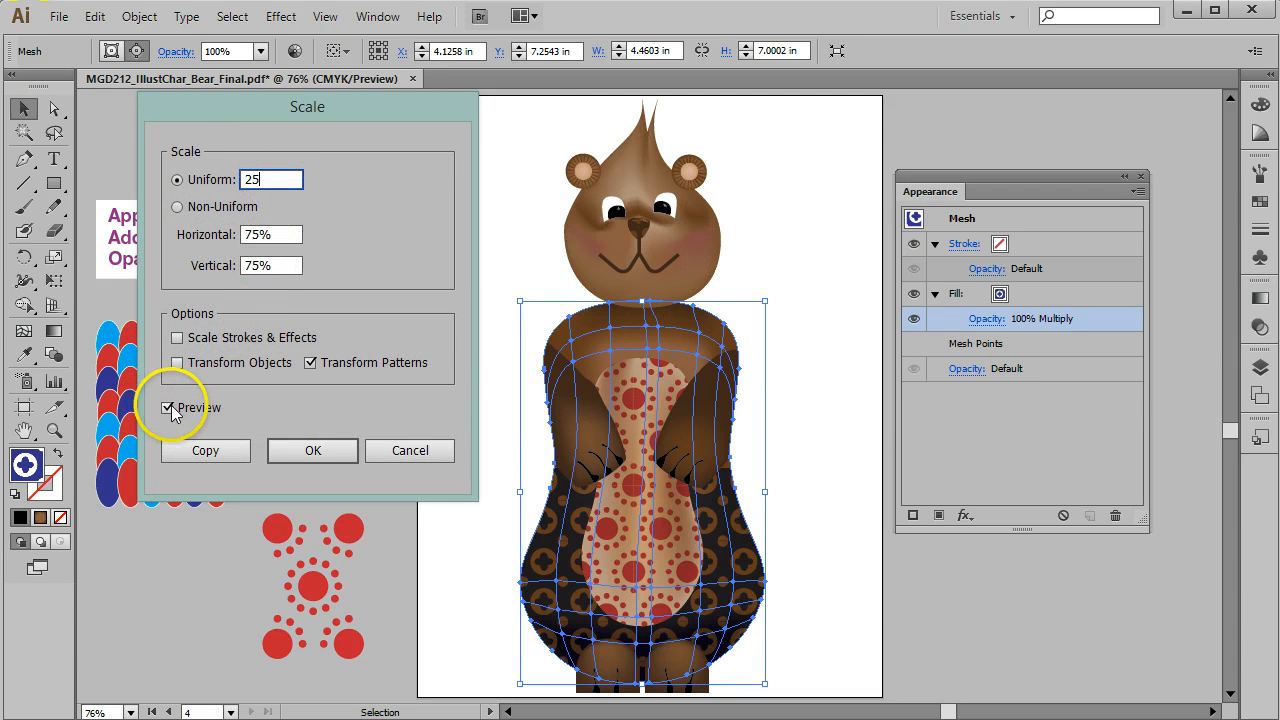
click(168, 408)
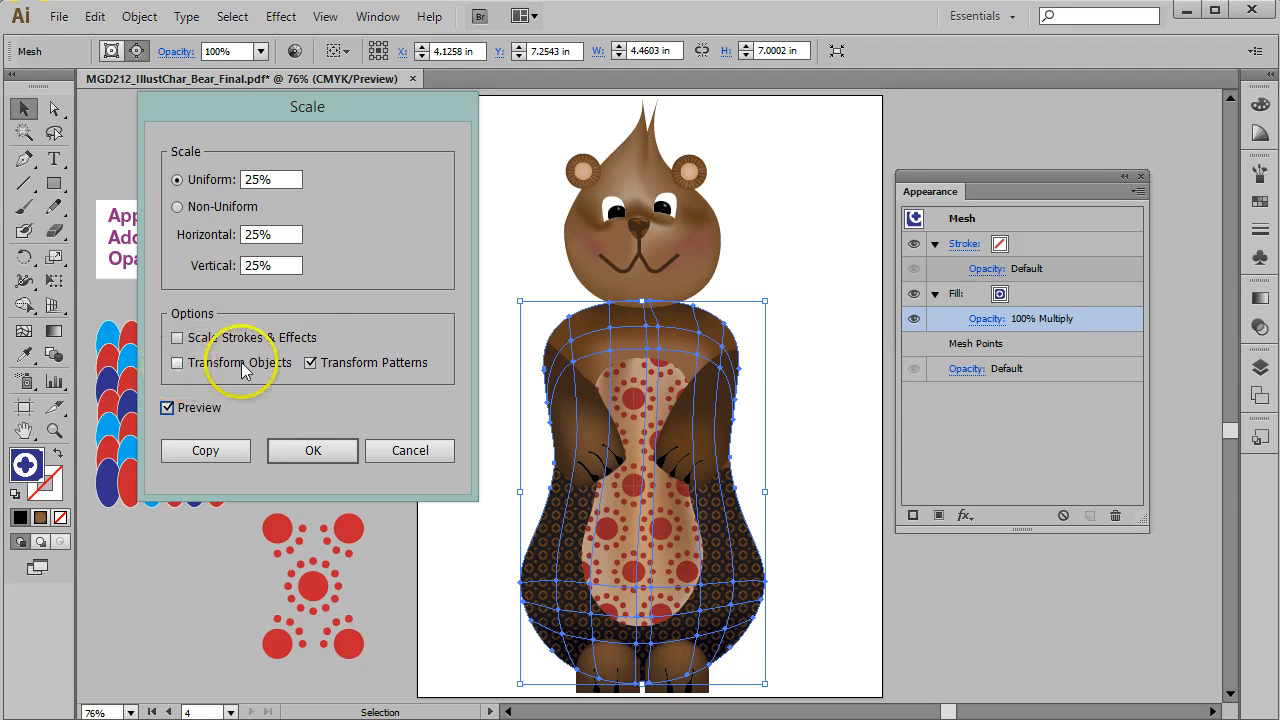
click(313, 451)
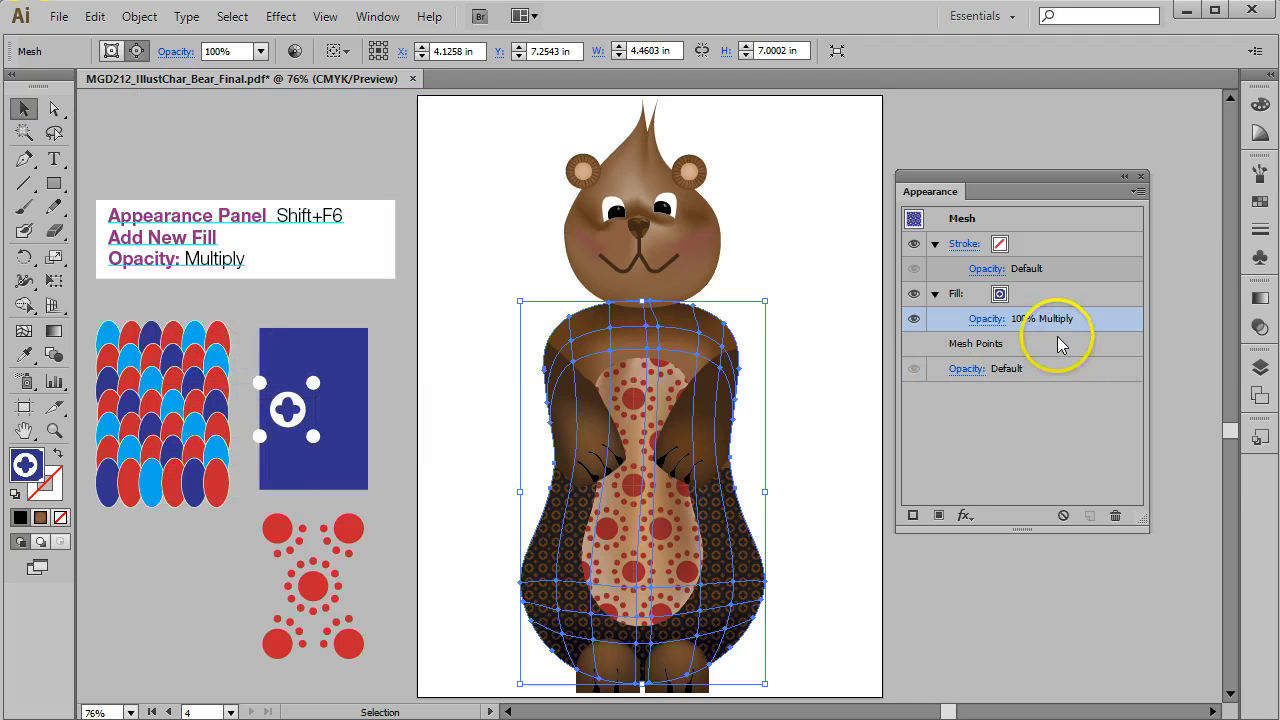
Add a second fill to the clipped mesh, place it beneath the Multiply pattern fill and colour it white.
click(938, 515)
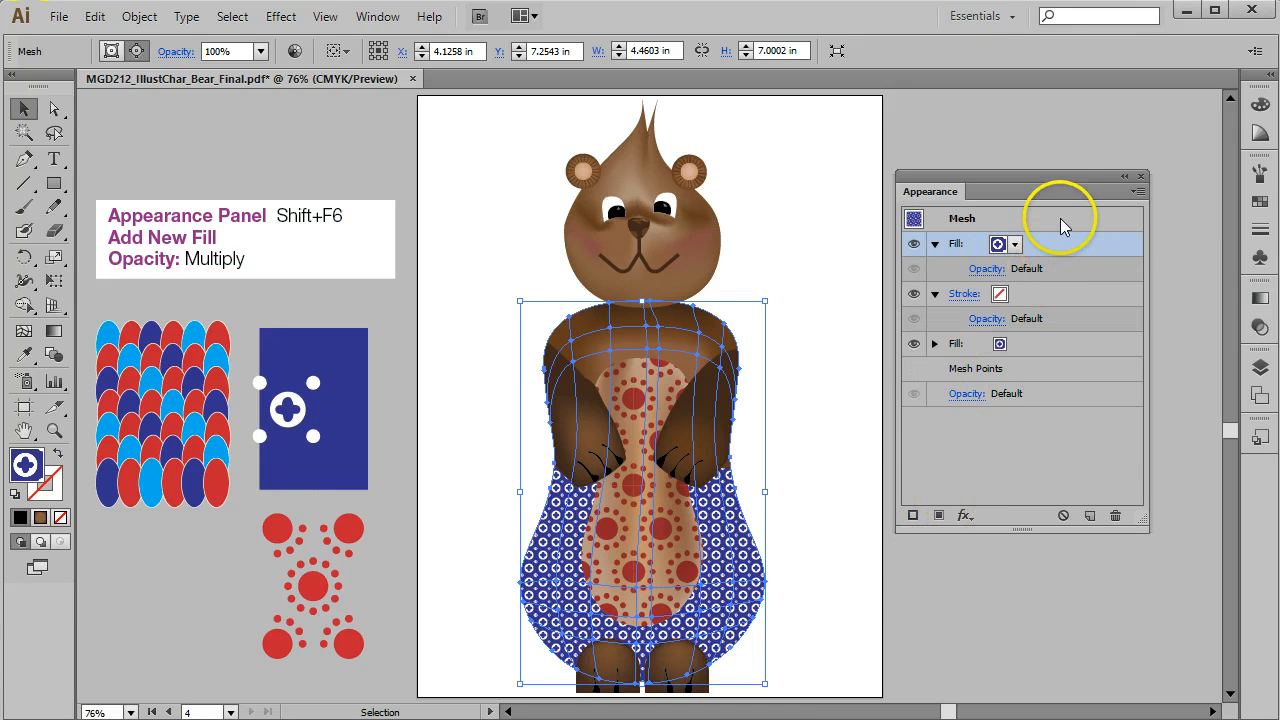
mouse_move(1063, 242)
mouse_down()
mouse_move(1037, 368)
mouse_move(1039, 353)
mouse_up()
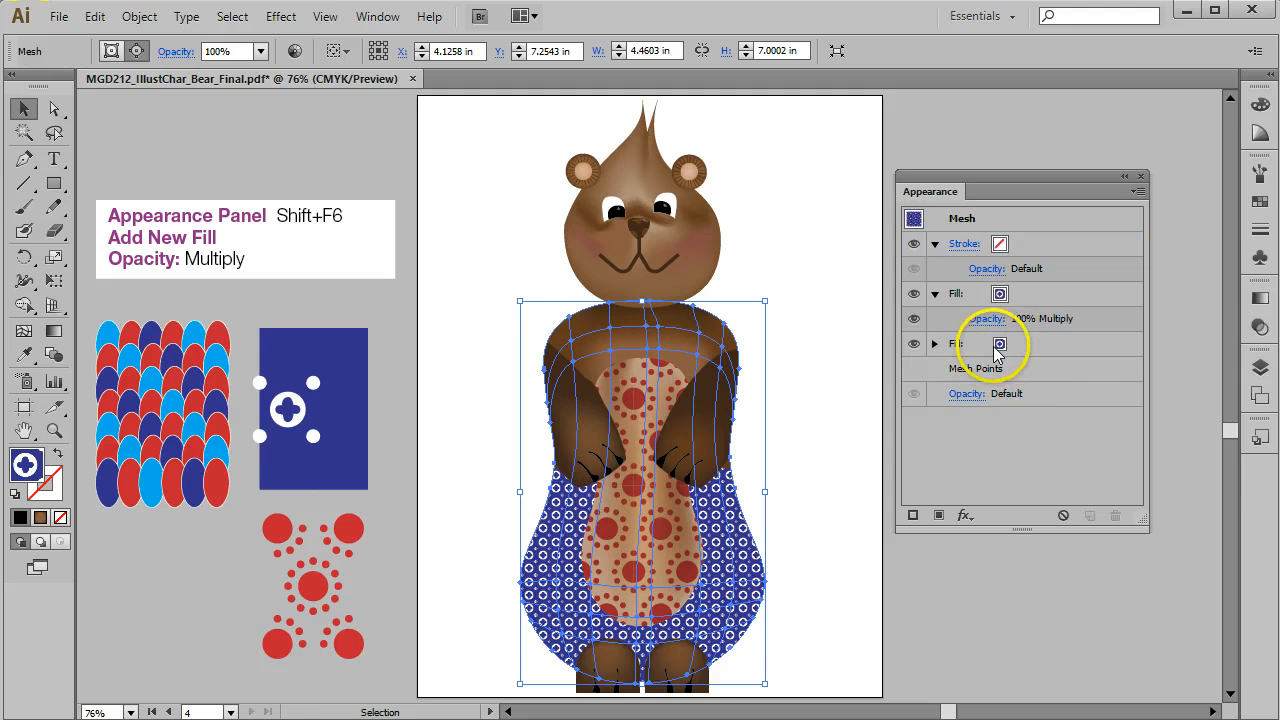
click(1007, 342)
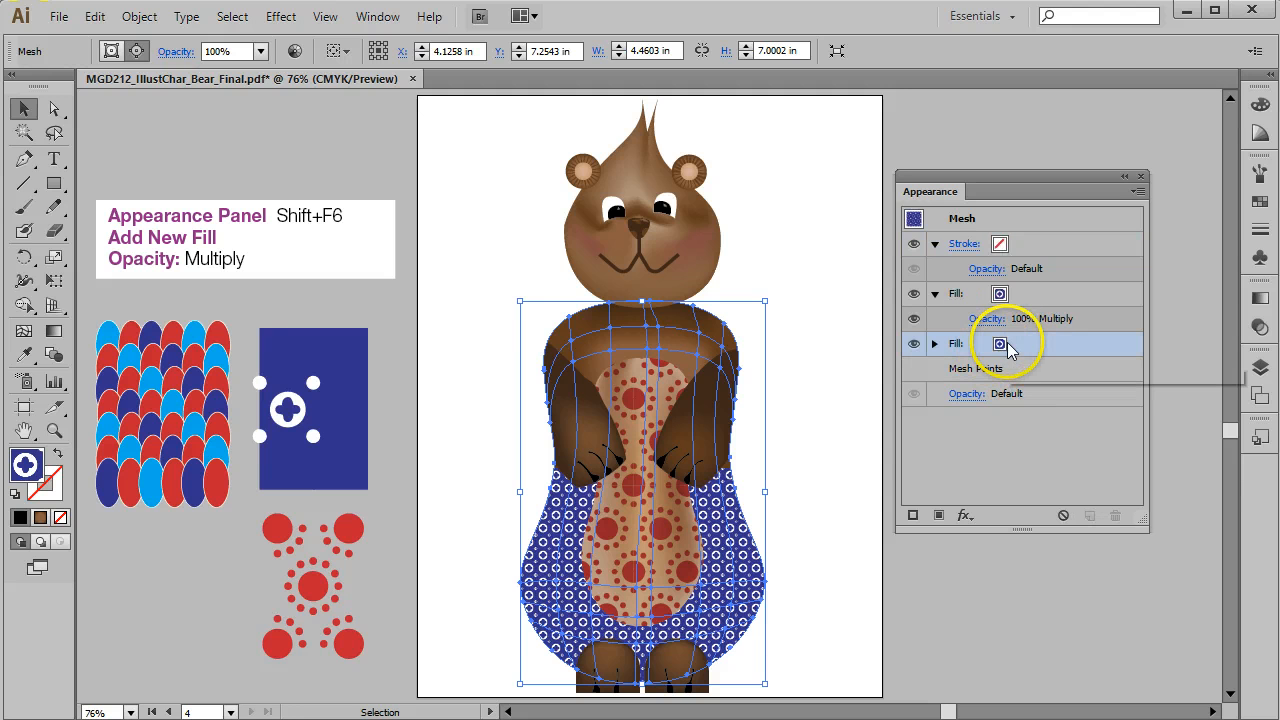
click(1005, 348)
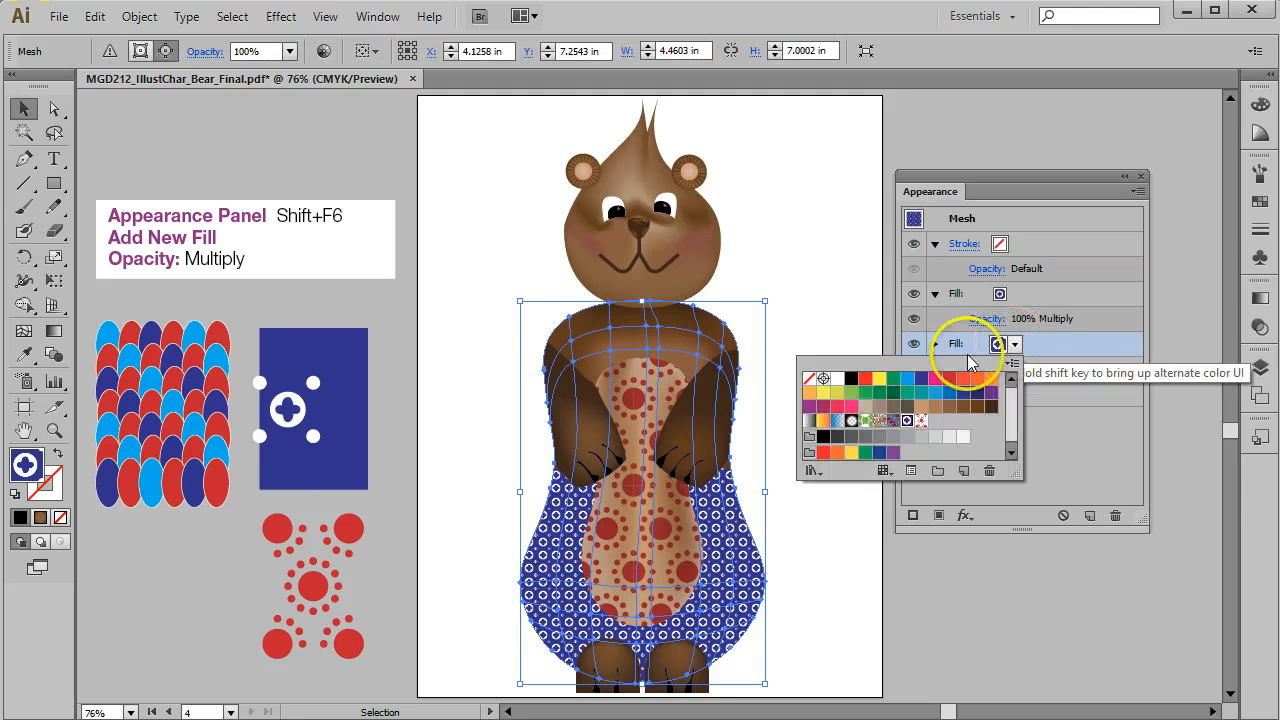
click(837, 381)
click(1057, 343)
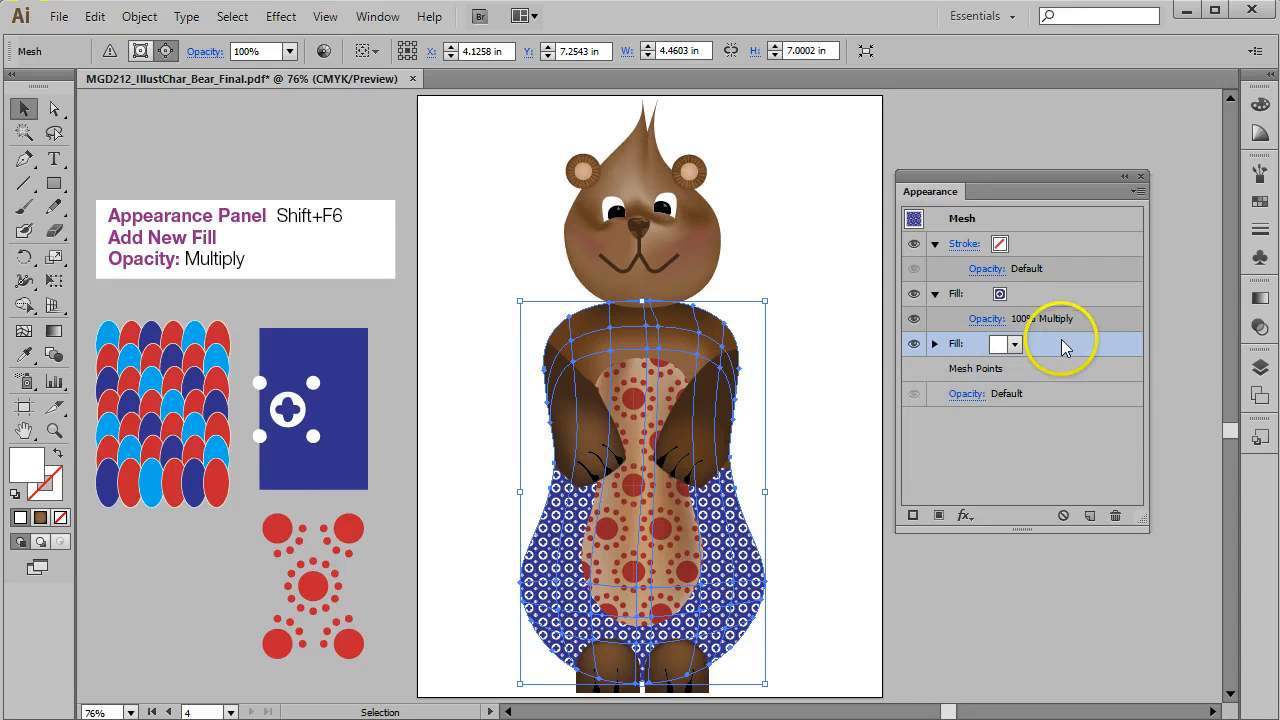
Try 20% opacity on the white fill, settle on 30%, and deselect the mesh.
click(934, 344)
click(986, 369)
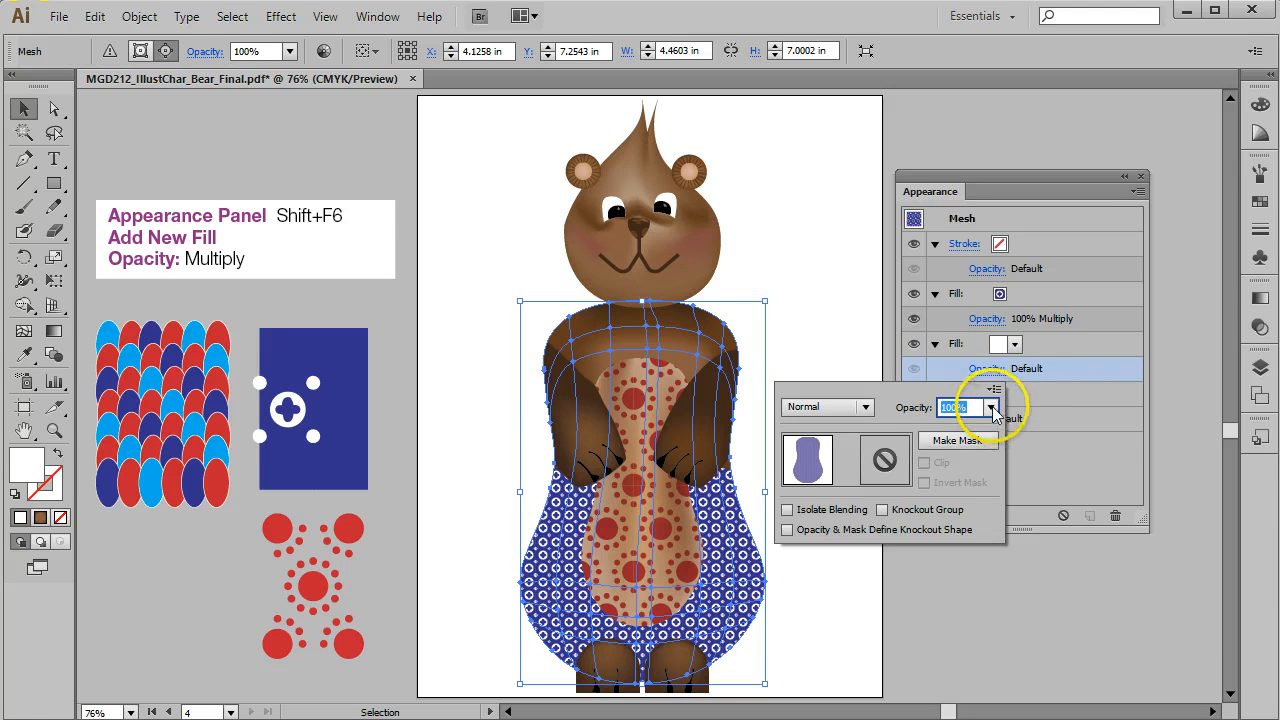
click(991, 408)
click(1022, 470)
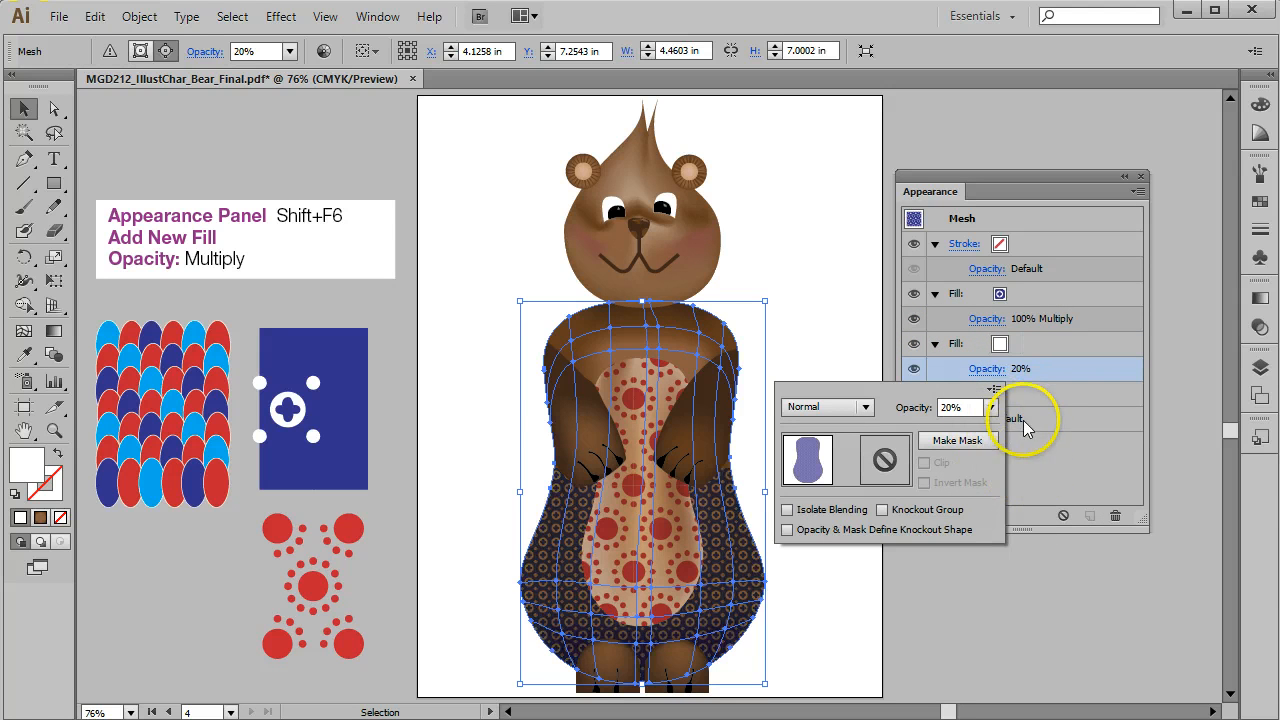
click(991, 408)
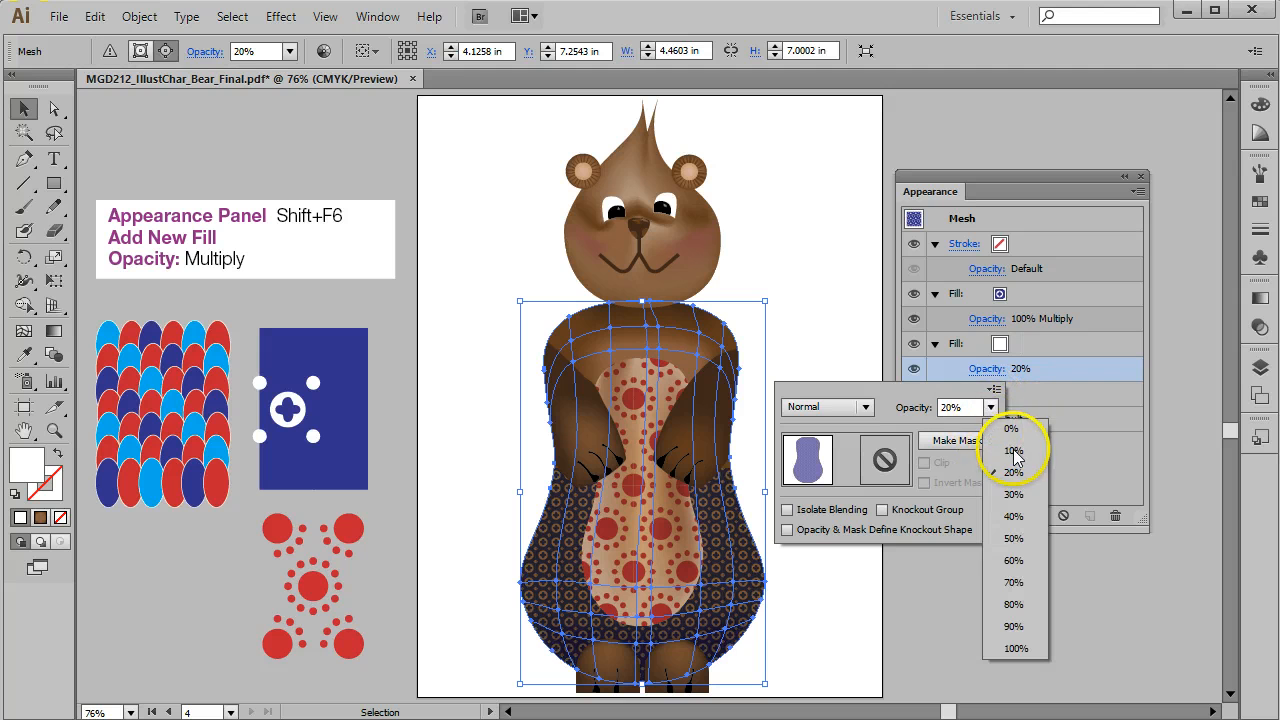
click(1014, 494)
click(1097, 466)
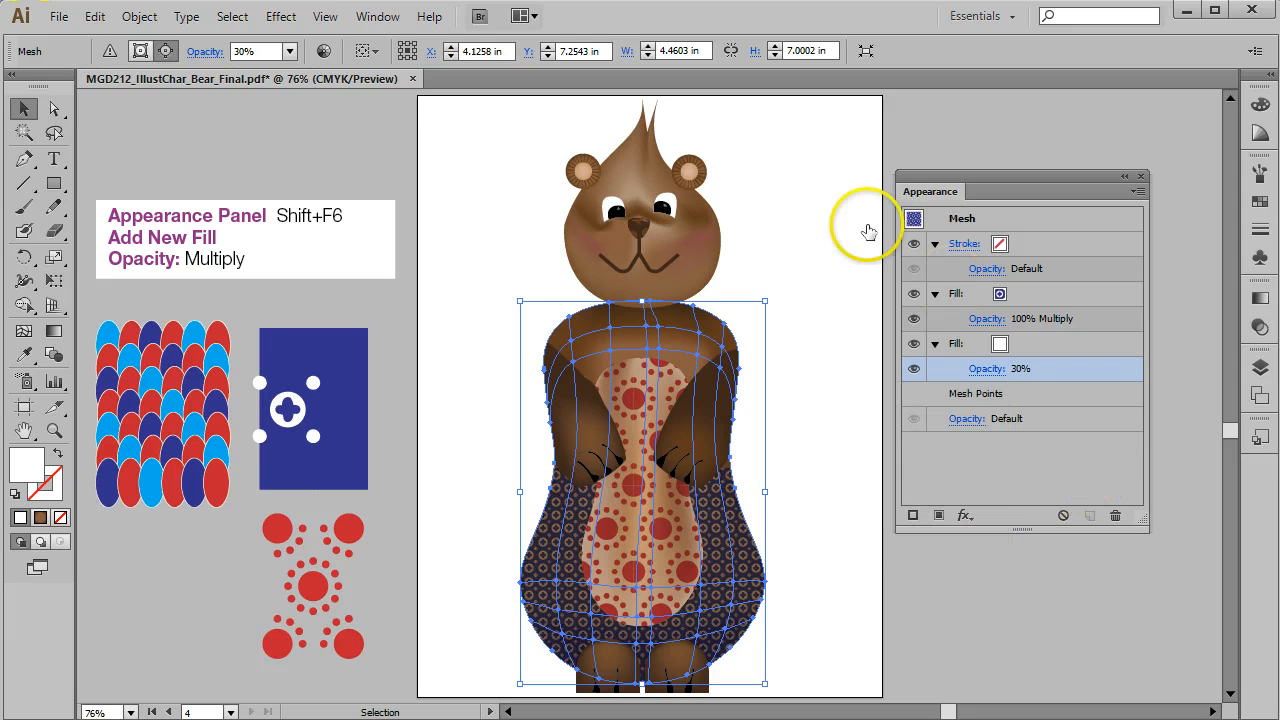
click(164, 115)
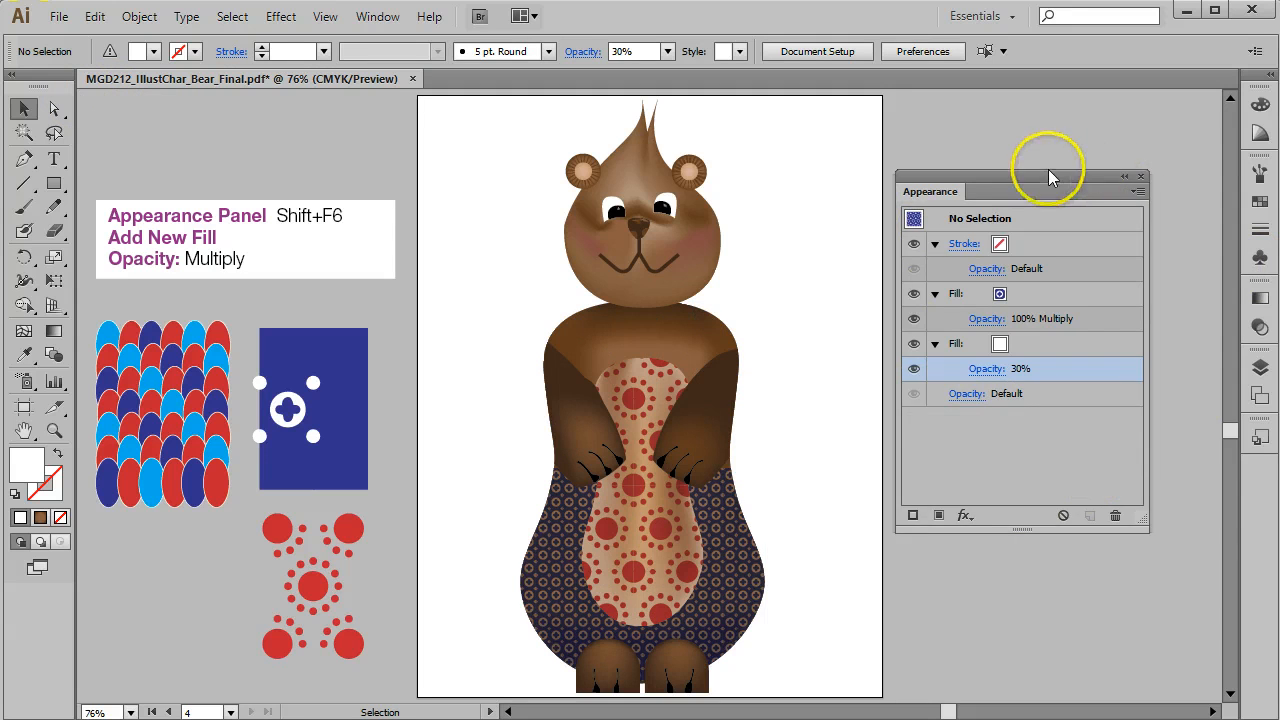
Move the Appearance panel away from the artboard and inspect the lower body's clip group, leaving nothing selected.
drag(1048, 177, 1137, 150)
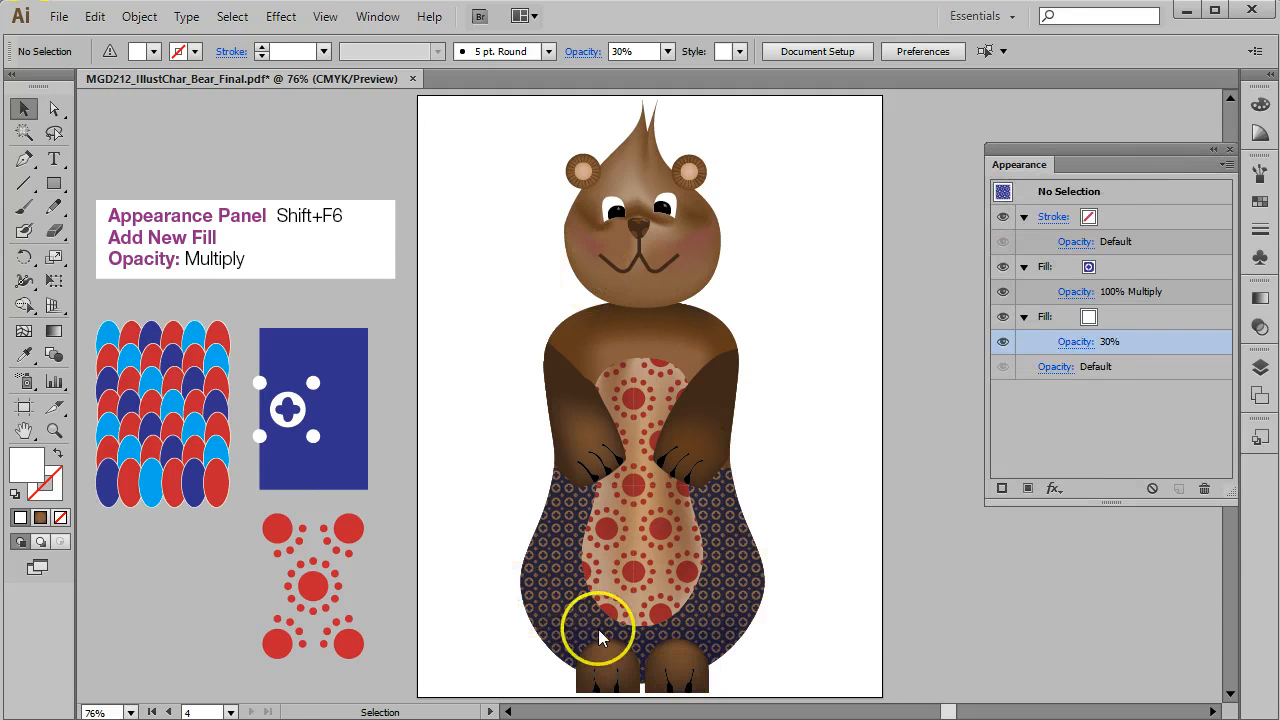
click(757, 577)
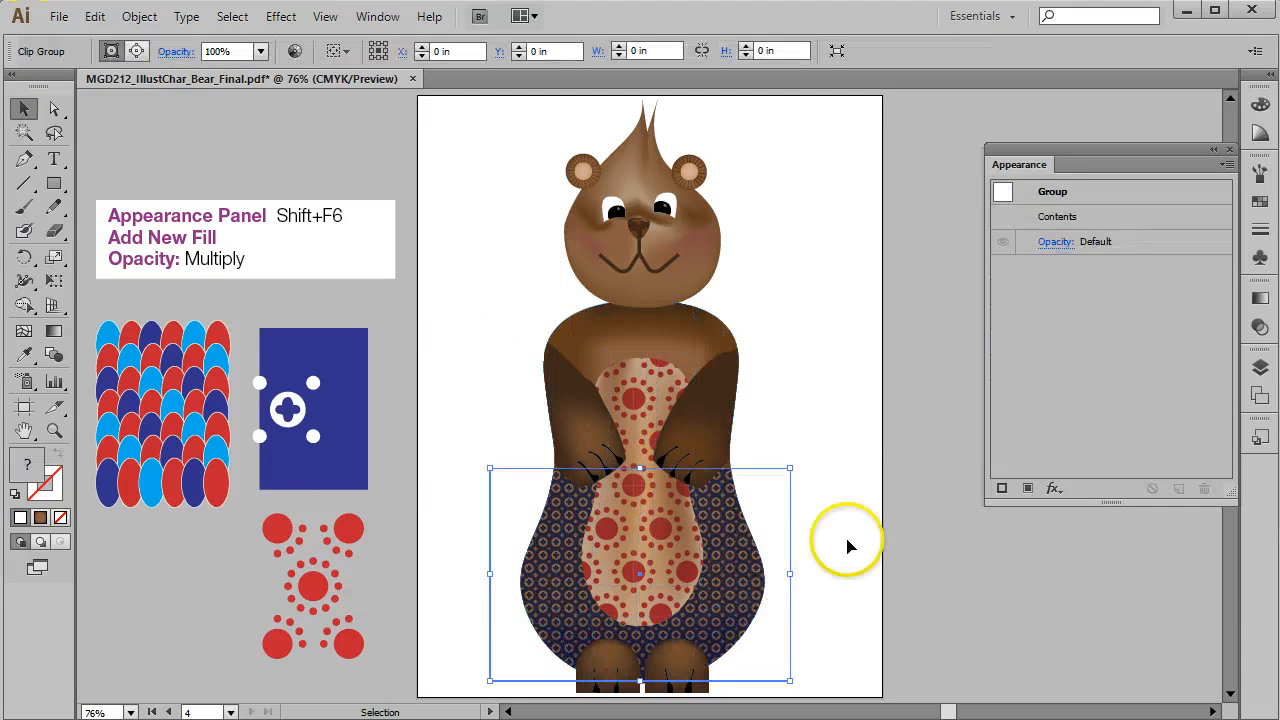
click(836, 412)
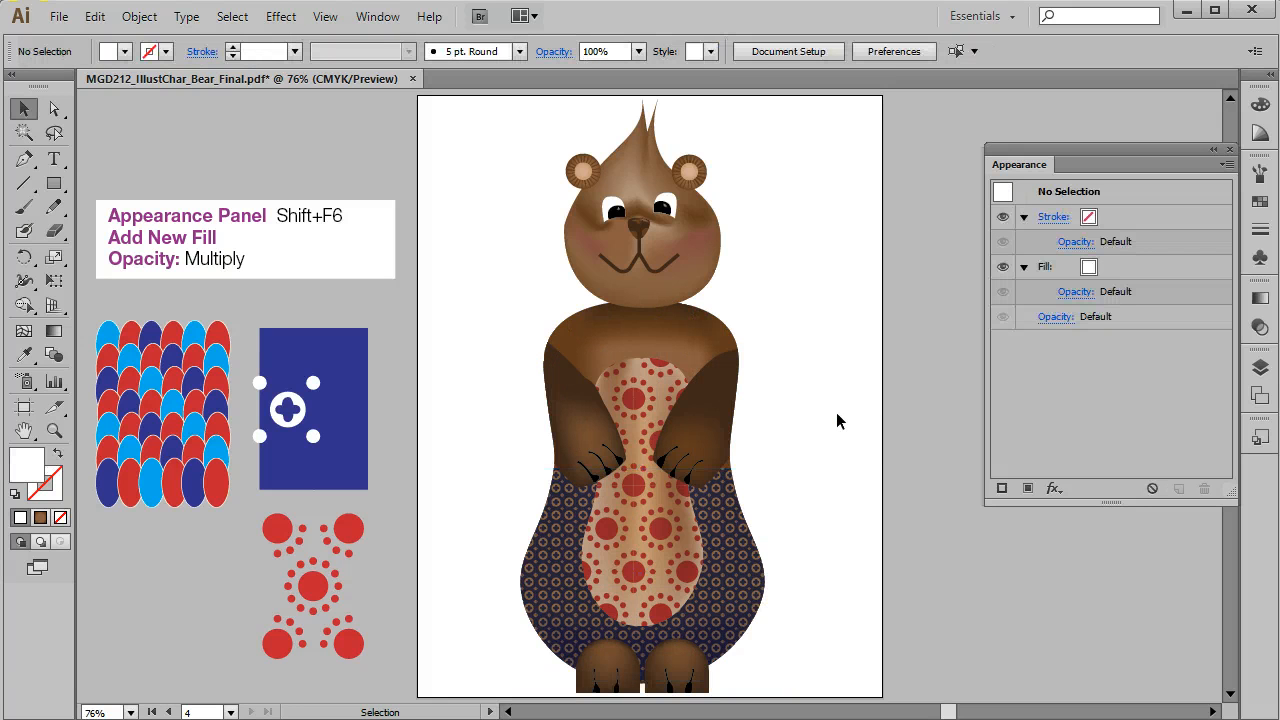